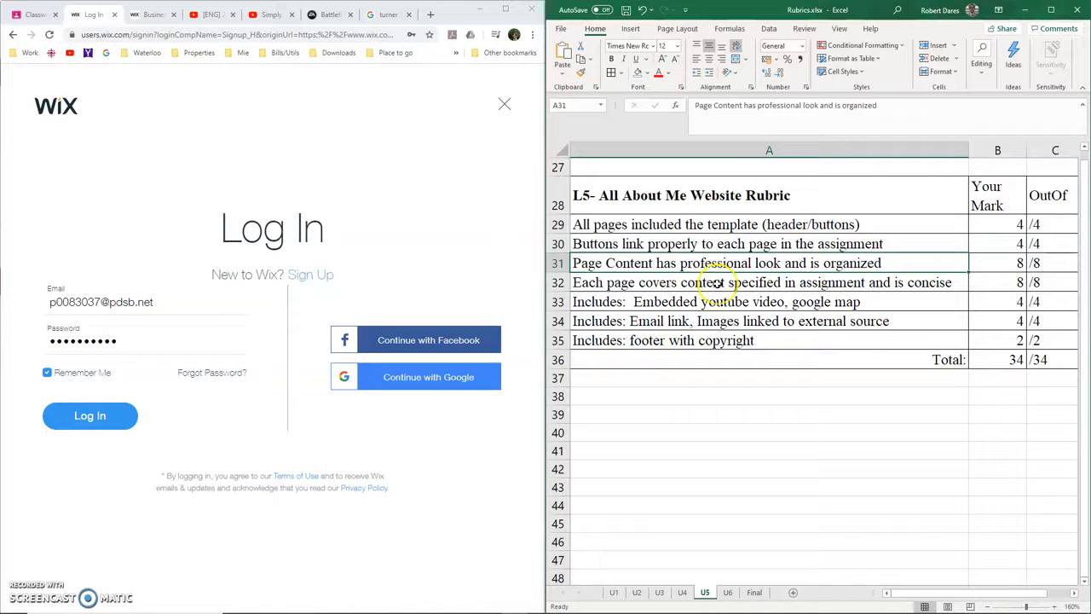
Review the website rubric criteria on page content, embedded video and map, links, and copyright footer
{"action": "left_click", "coordinate": [718, 282]}
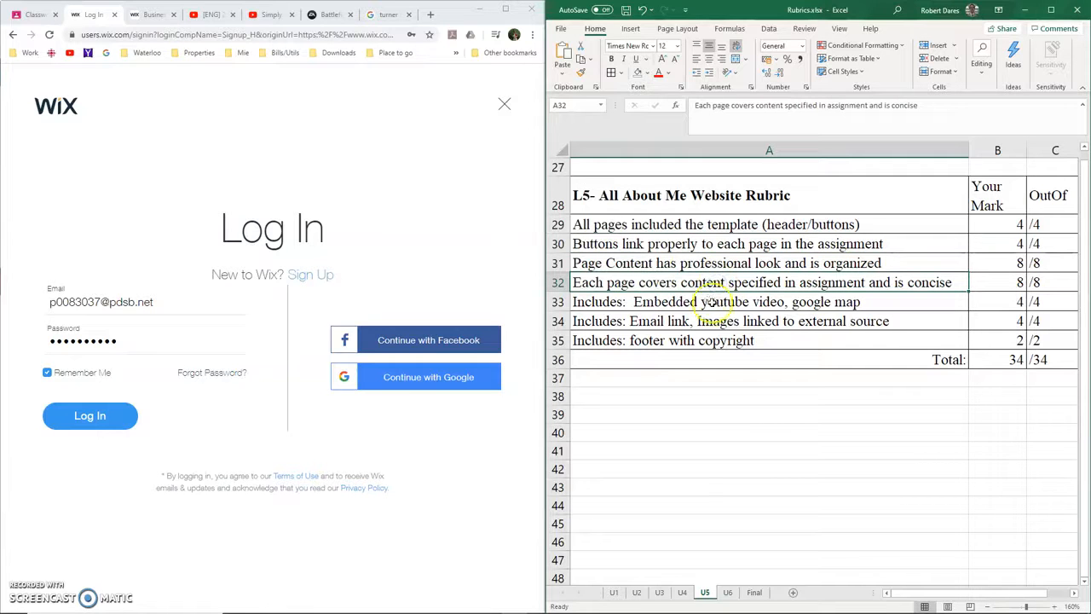
{"action": "left_click", "coordinate": [718, 302]}
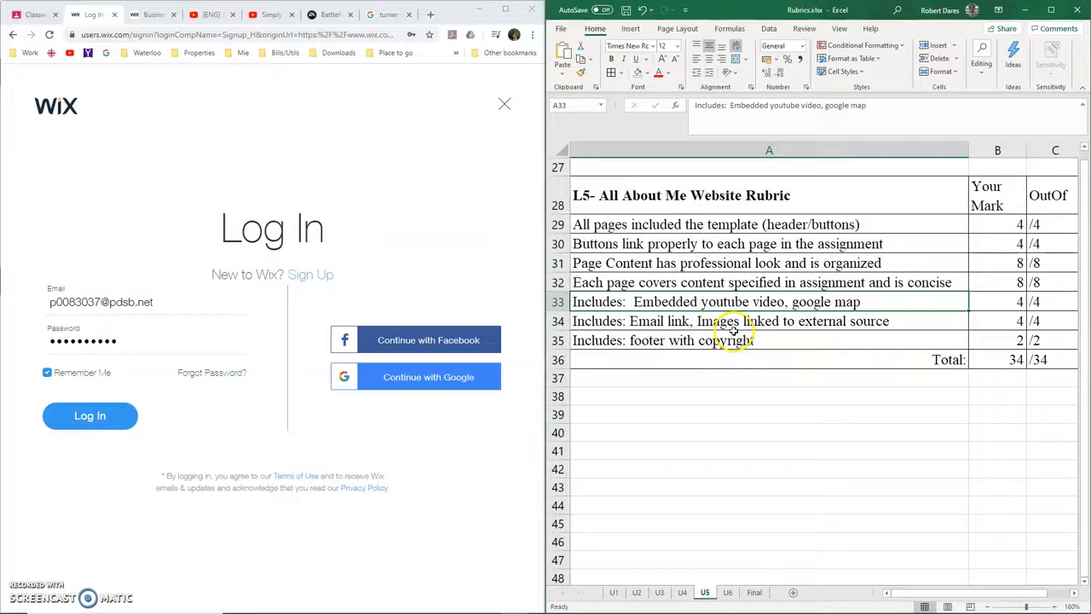
{"action": "left_click", "coordinate": [725, 328]}
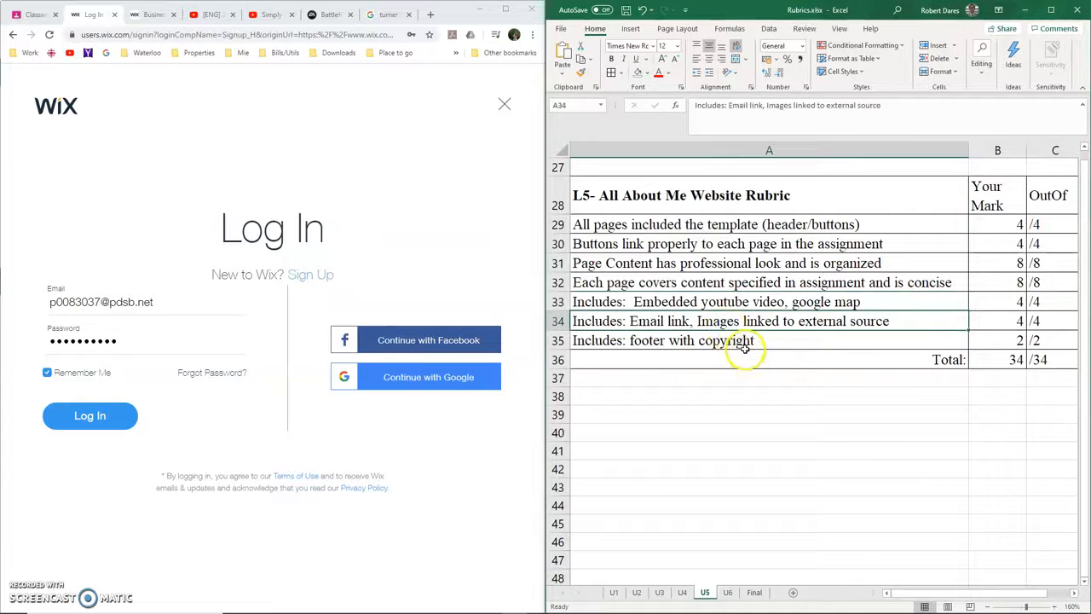
{"action": "left_click", "coordinate": [694, 341]}
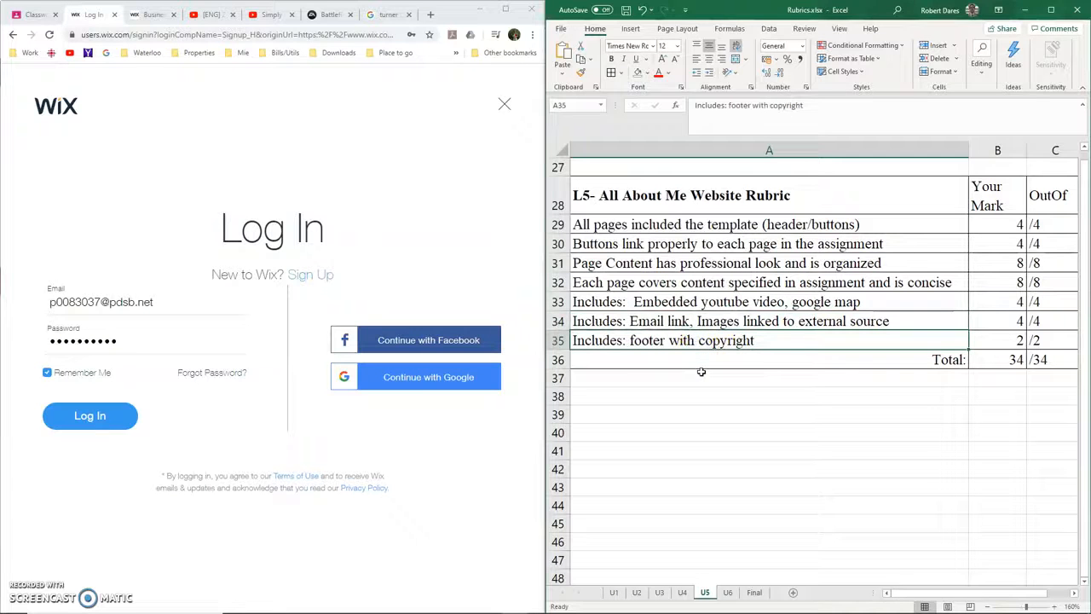
Log in to Wix with the prefilled credentials and maximise the browser window
{"action": "left_click", "coordinate": [125, 427]}
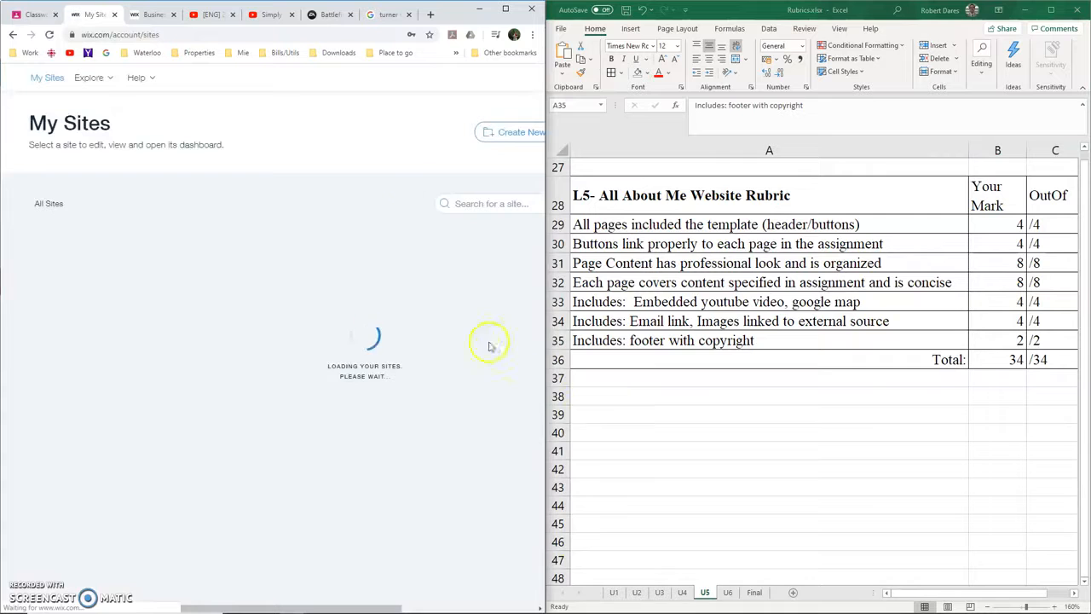
{"action": "left_click_drag", "start_coordinate": [462, 12], "coordinate": [620, 4]}
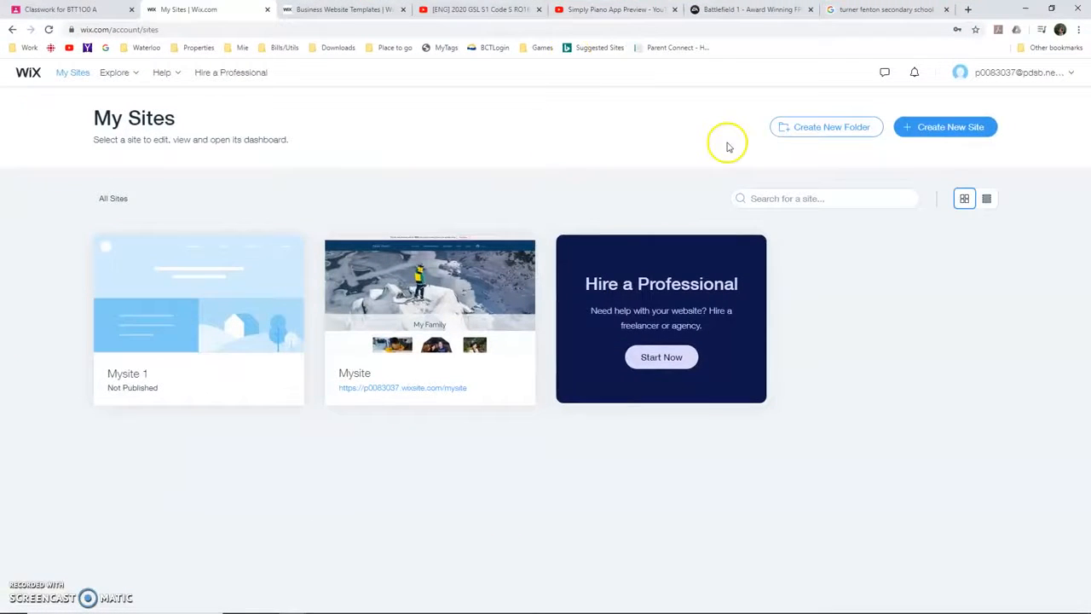
Create a new Business site with the Editor, editing the template whose banner reads "Achieving Growth"
{"action": "left_click", "coordinate": [934, 133]}
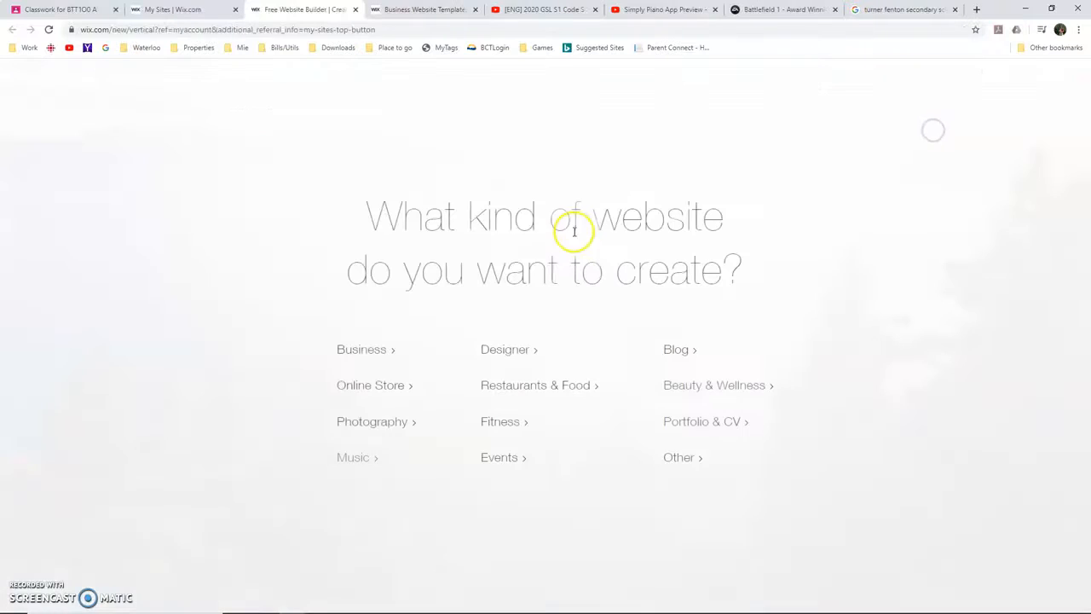
{"action": "left_click", "coordinate": [361, 348]}
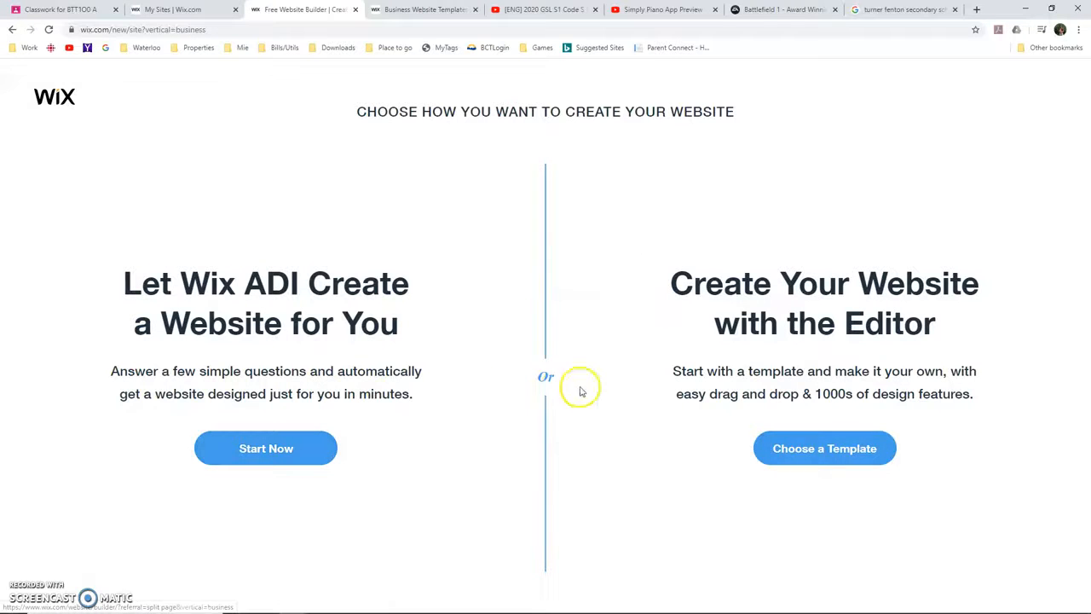
{"action": "left_click", "coordinate": [857, 452]}
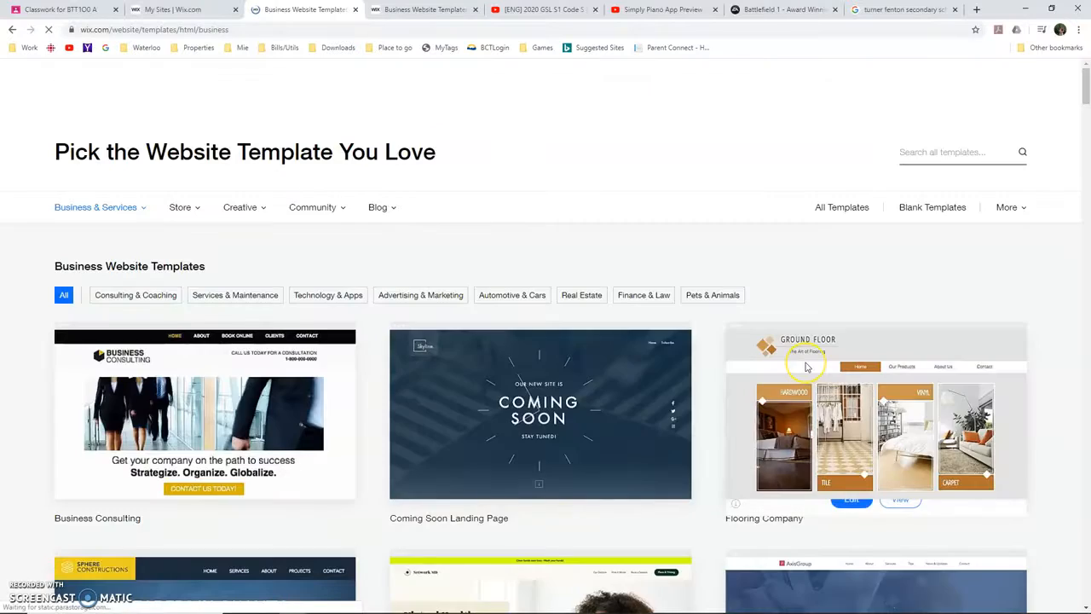
{"action": "scroll", "coordinate": [808, 371], "scroll_direction": "down", "scroll_amount": 6}
{"action": "scroll", "coordinate": [808, 375], "scroll_direction": "down", "scroll_amount": 2}
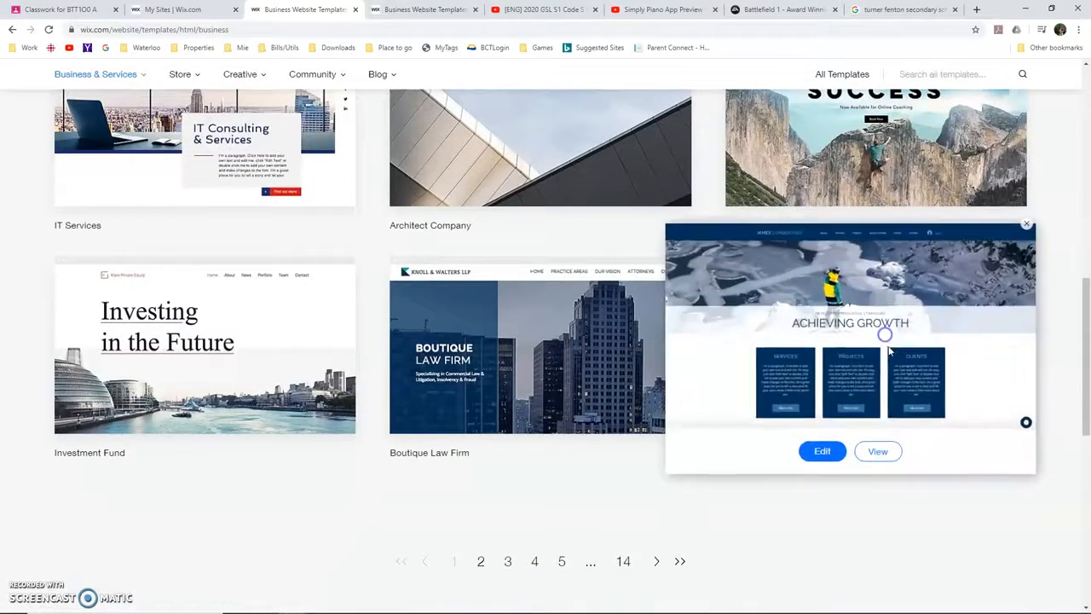
{"action": "left_click", "coordinate": [832, 450]}
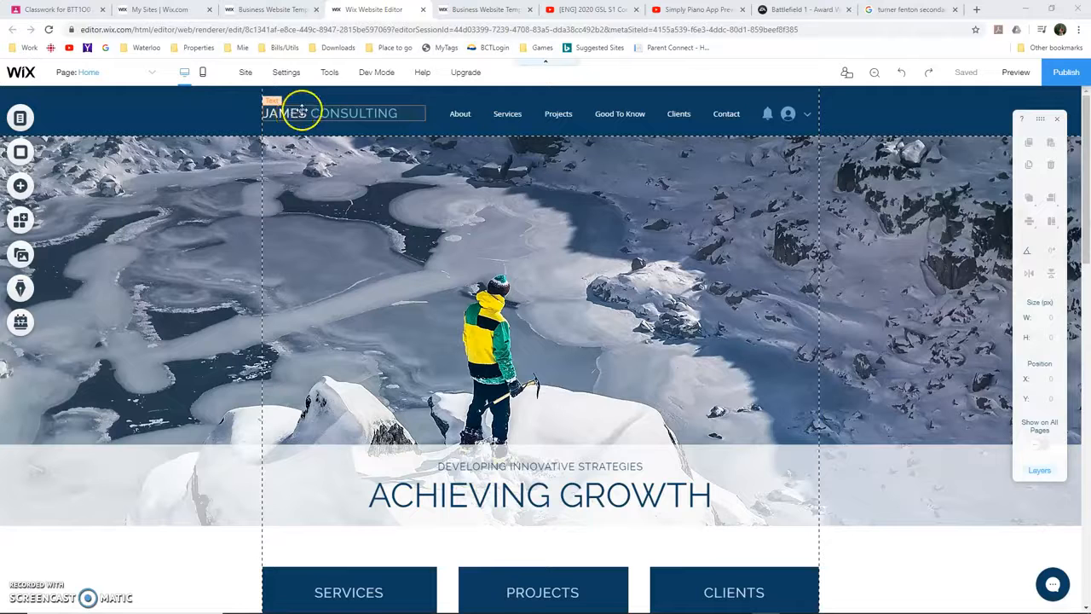
Replace the "James Consulting" site title in the header with the owner's surname followed by "Family"
{"action": "double_click", "coordinate": [298, 115]}
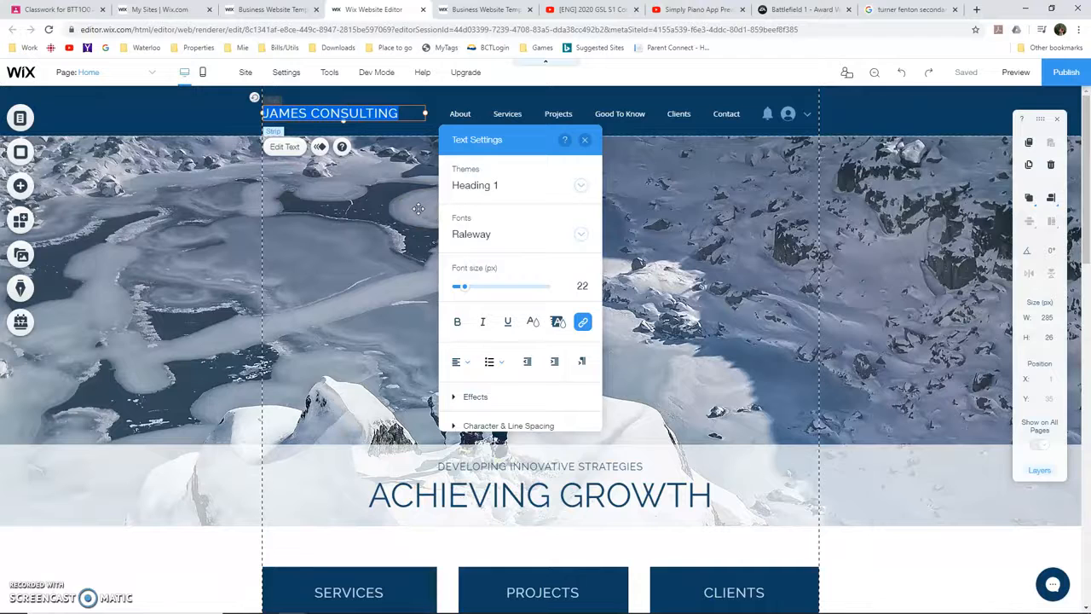
{"action": "type", "text": "Dares Family"}
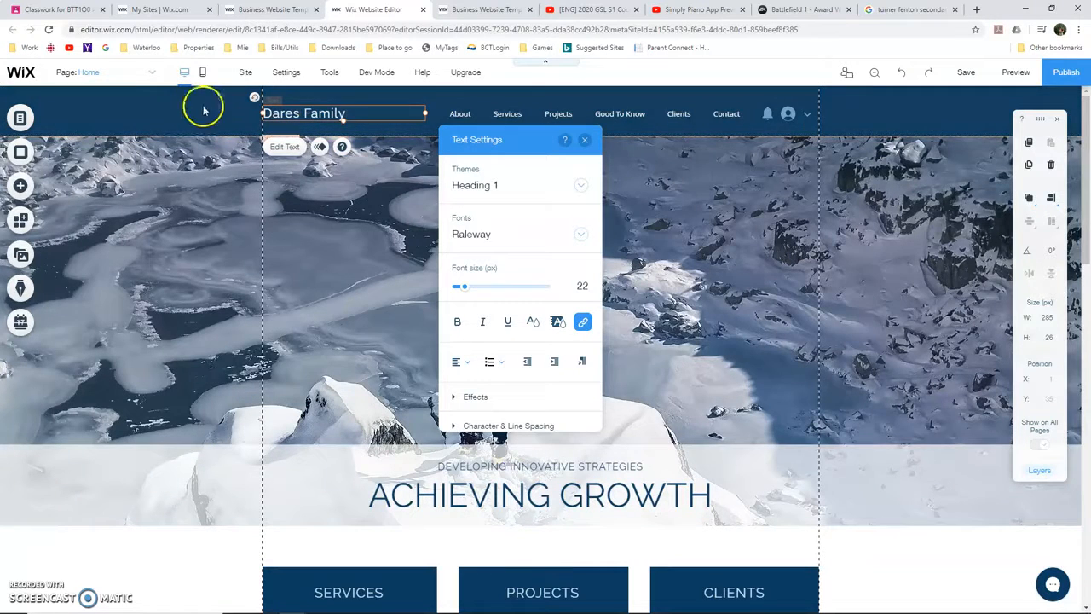
{"action": "left_click", "coordinate": [182, 252]}
Replace the footer credit after "© 2023" with "by", the owner's surname and "family"
{"action": "scroll", "coordinate": [224, 455], "scroll_direction": "down", "scroll_amount": 10}
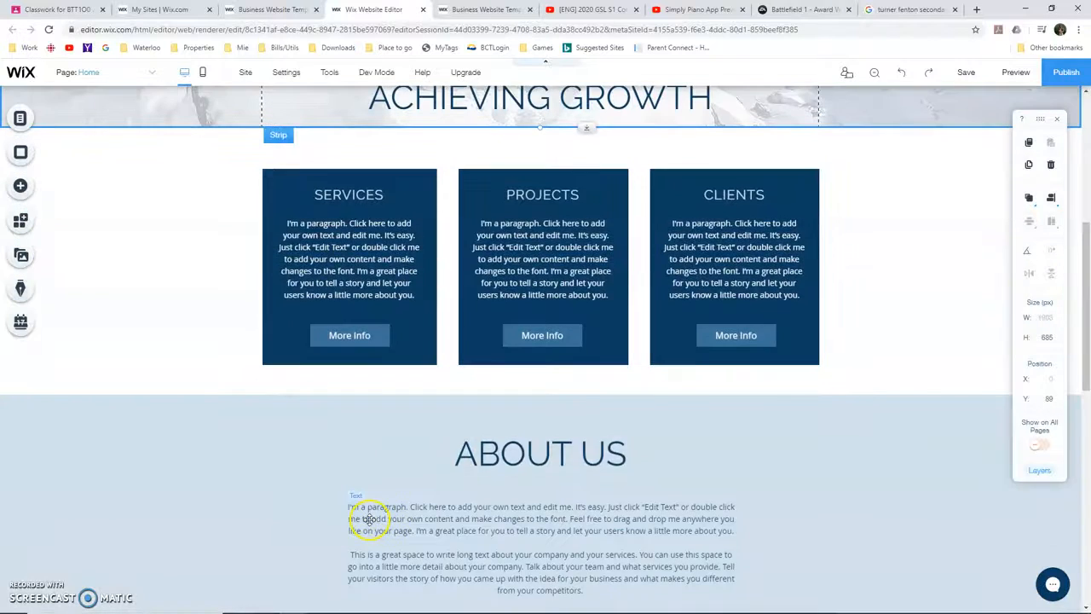
{"action": "scroll", "coordinate": [231, 482], "scroll_direction": "down", "scroll_amount": 3}
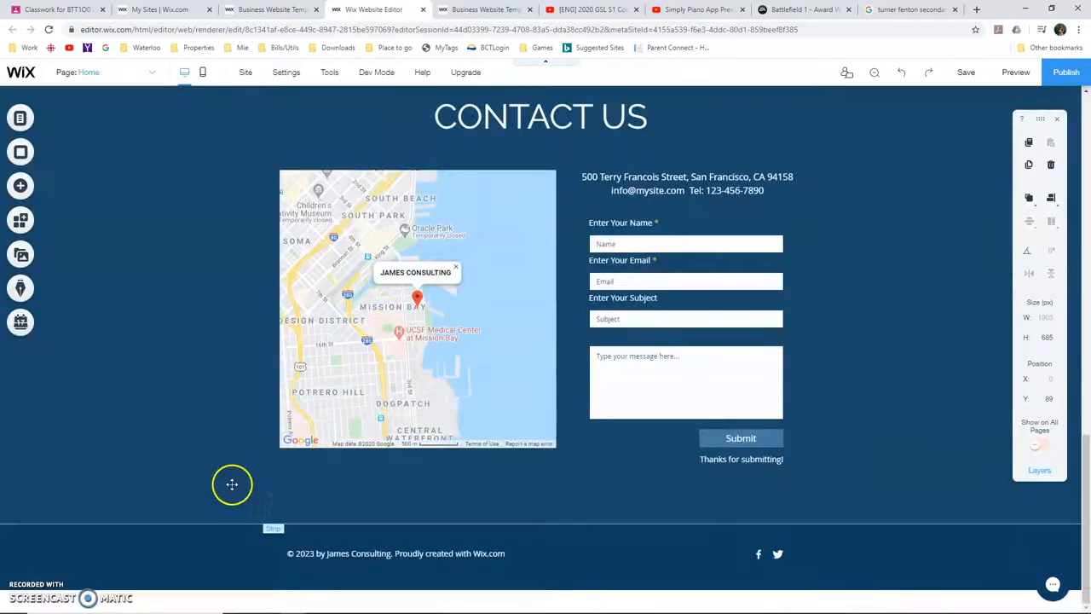
{"action": "double_click", "coordinate": [333, 556]}
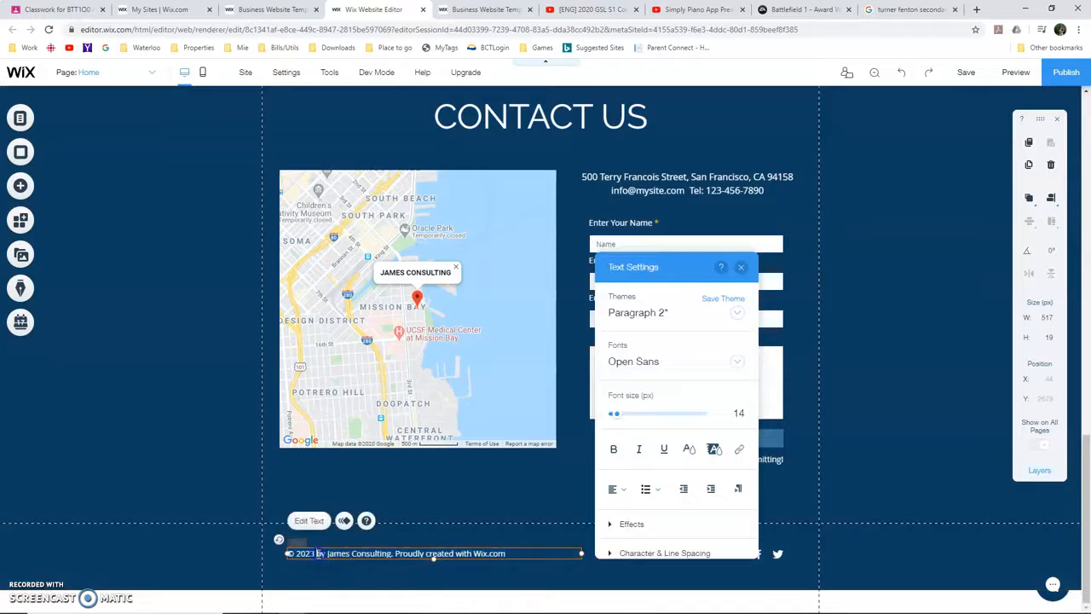
{"action": "triple_click", "coordinate": [510, 555]}
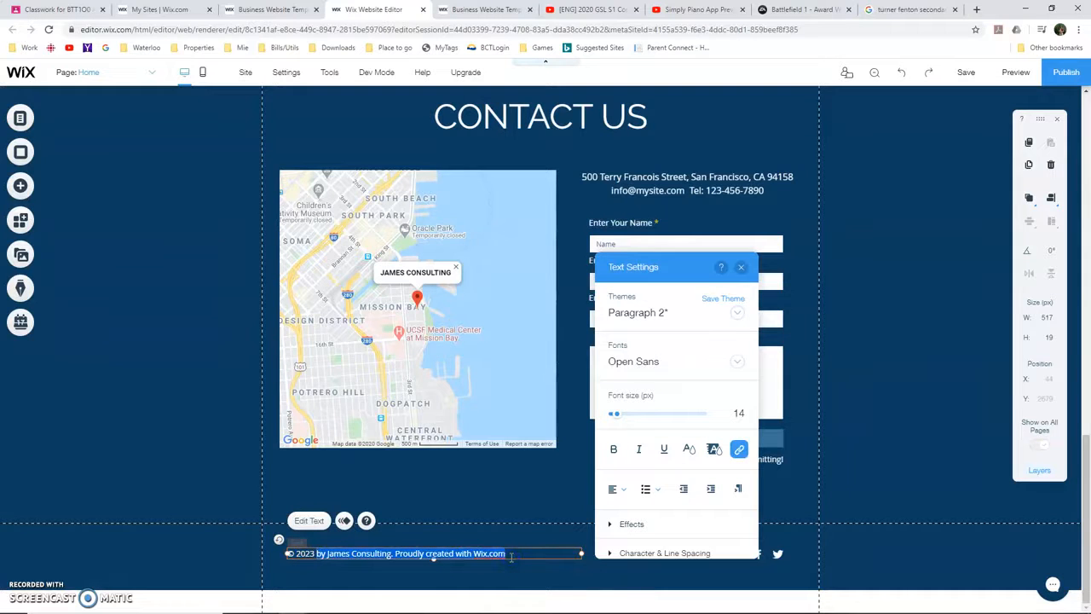
{"action": "key", "text": "BackSpace"}
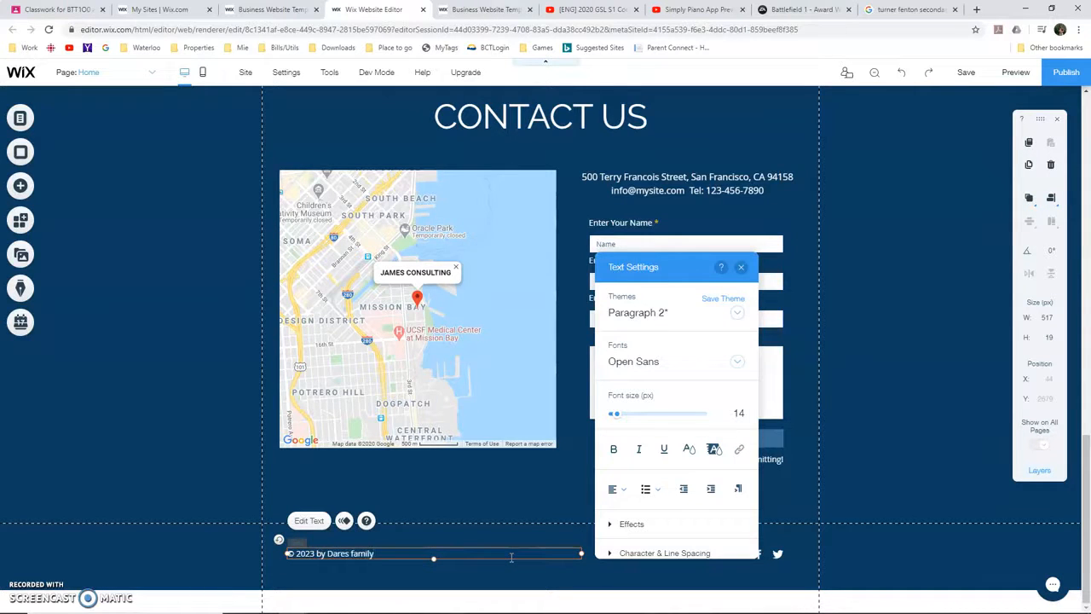
Show the hidden Home page in the site's navigation menu
{"action": "scroll", "coordinate": [149, 359], "scroll_direction": "up", "scroll_amount": 20}
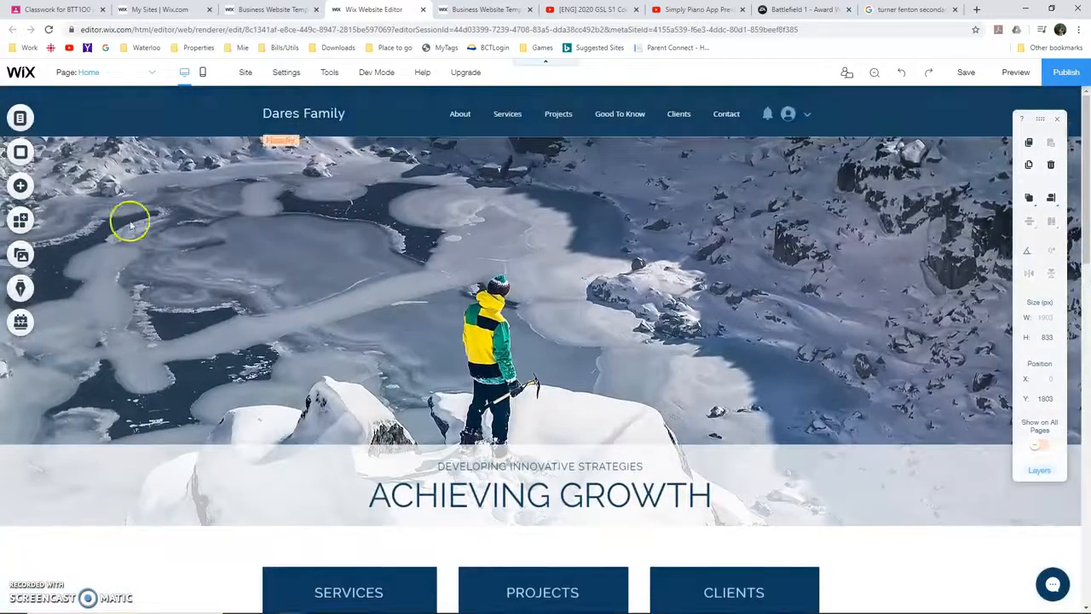
{"action": "left_click", "coordinate": [96, 73]}
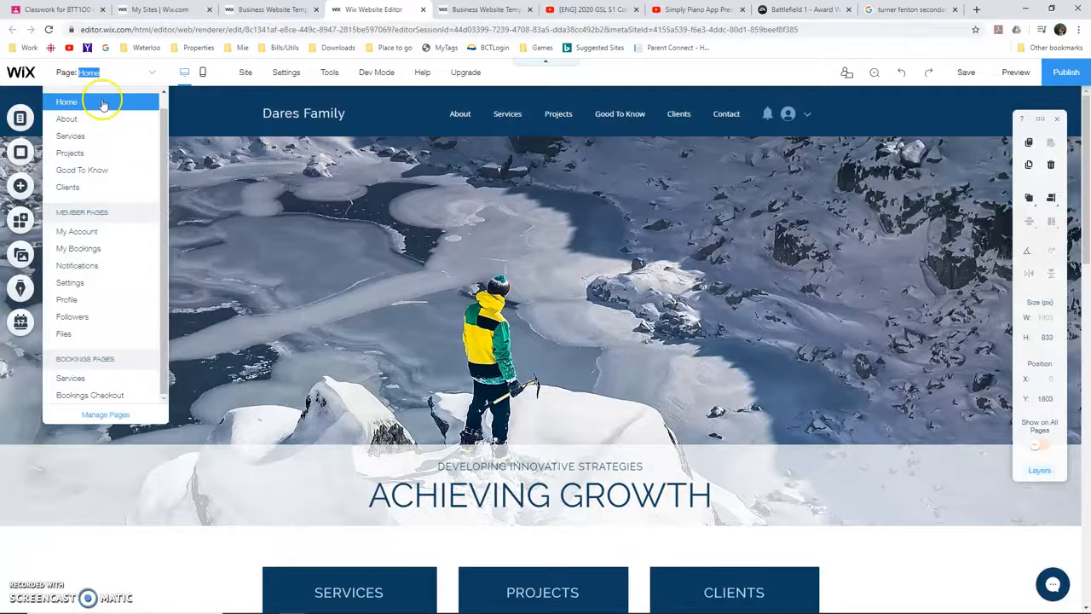
{"action": "left_click", "coordinate": [116, 83]}
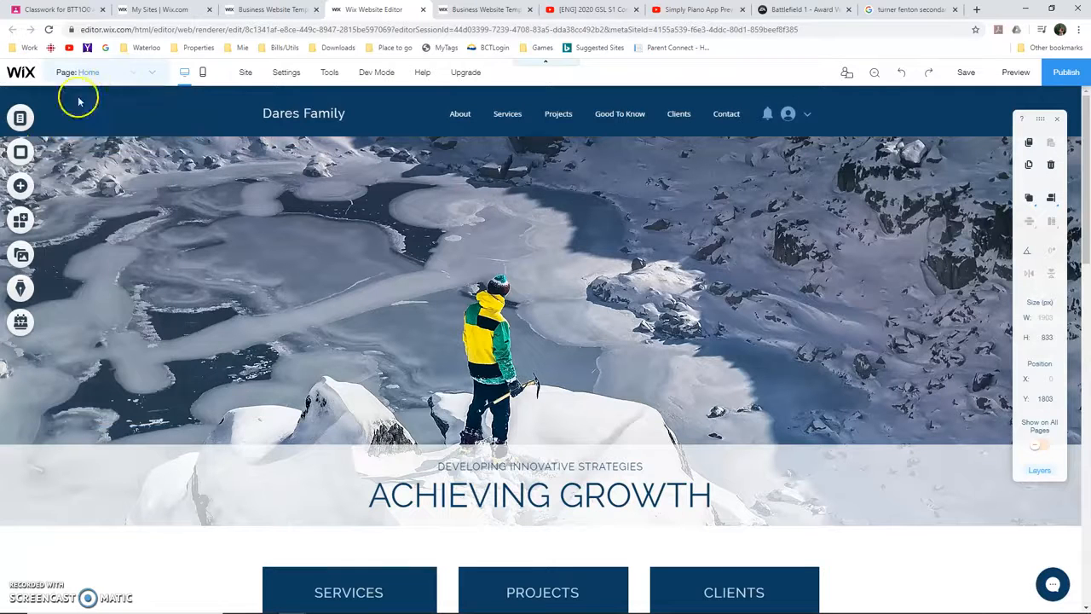
{"action": "left_click", "coordinate": [19, 117]}
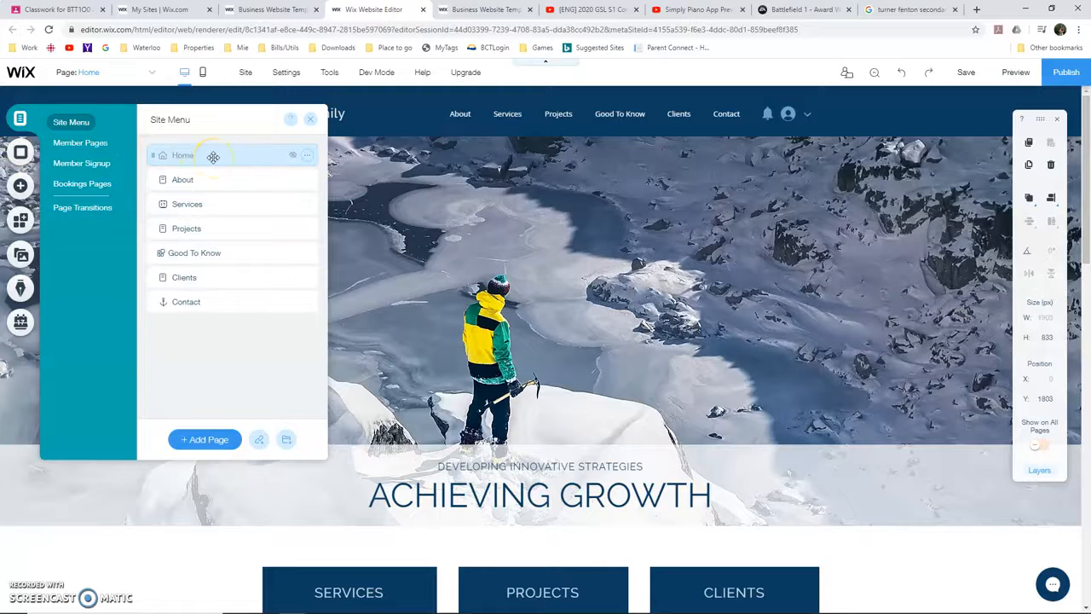
{"action": "left_click", "coordinate": [308, 156]}
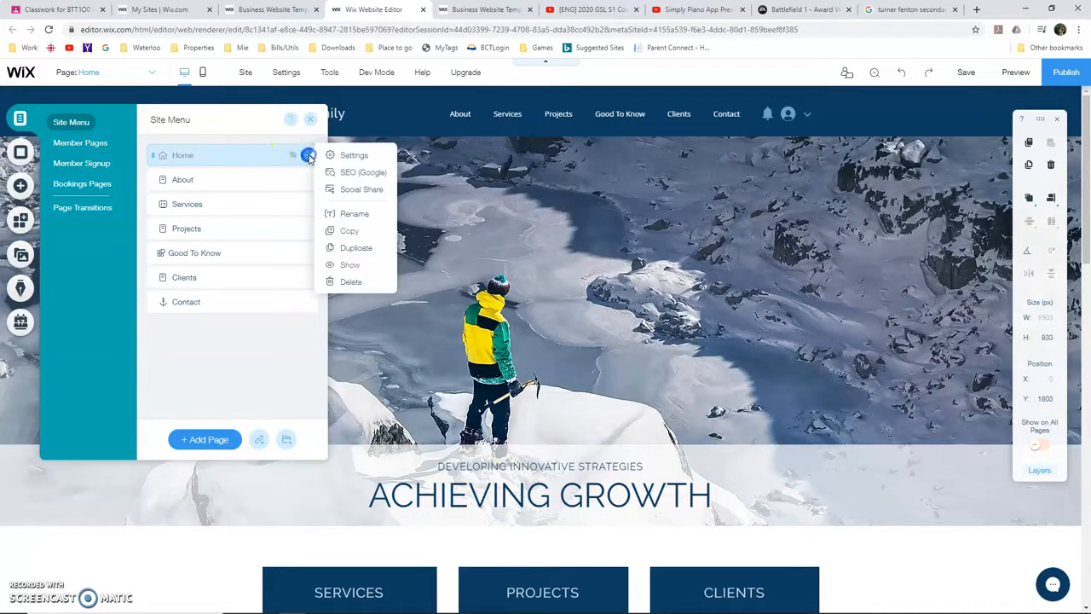
{"action": "left_click", "coordinate": [355, 264]}
Rename the Home page to "My Family" in its page settings
{"action": "left_click", "coordinate": [307, 155]}
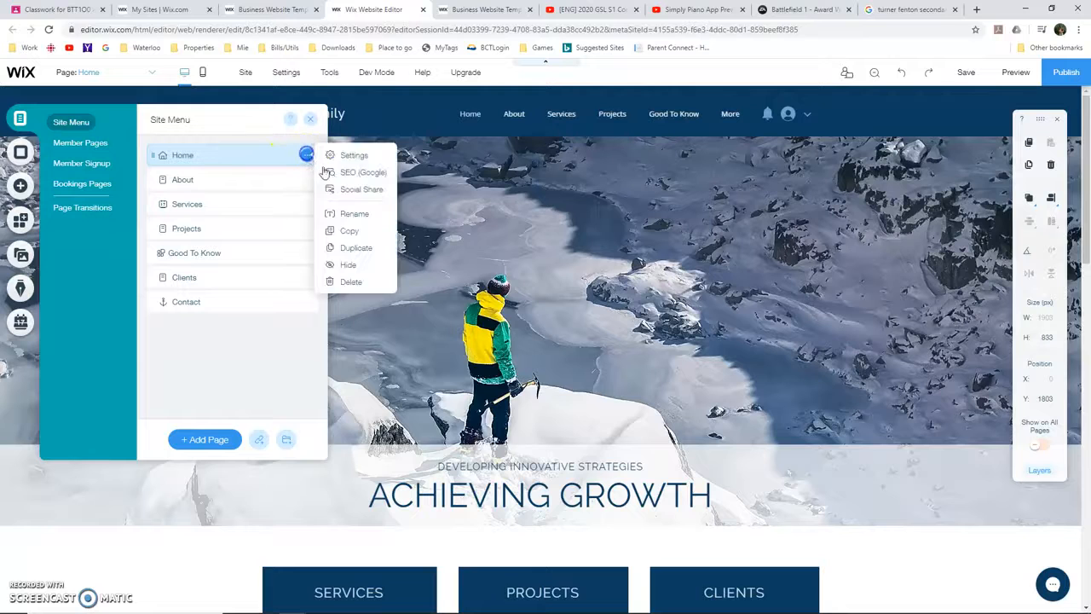
{"action": "left_click", "coordinate": [354, 158]}
{"action": "left_click", "coordinate": [398, 203]}
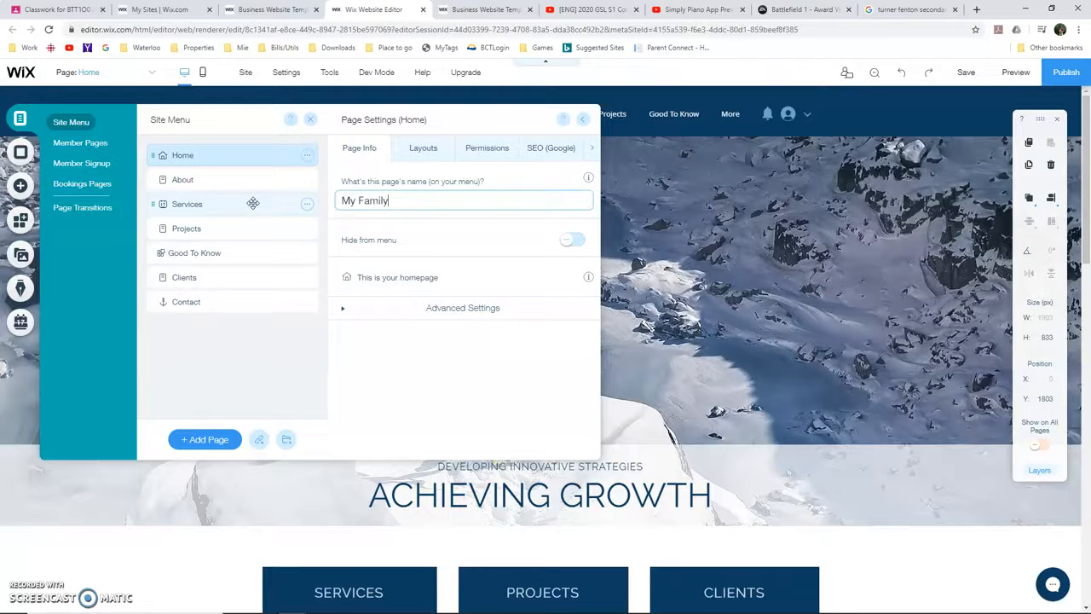
{"action": "left_click", "coordinate": [641, 237]}
{"action": "left_click", "coordinate": [719, 272]}
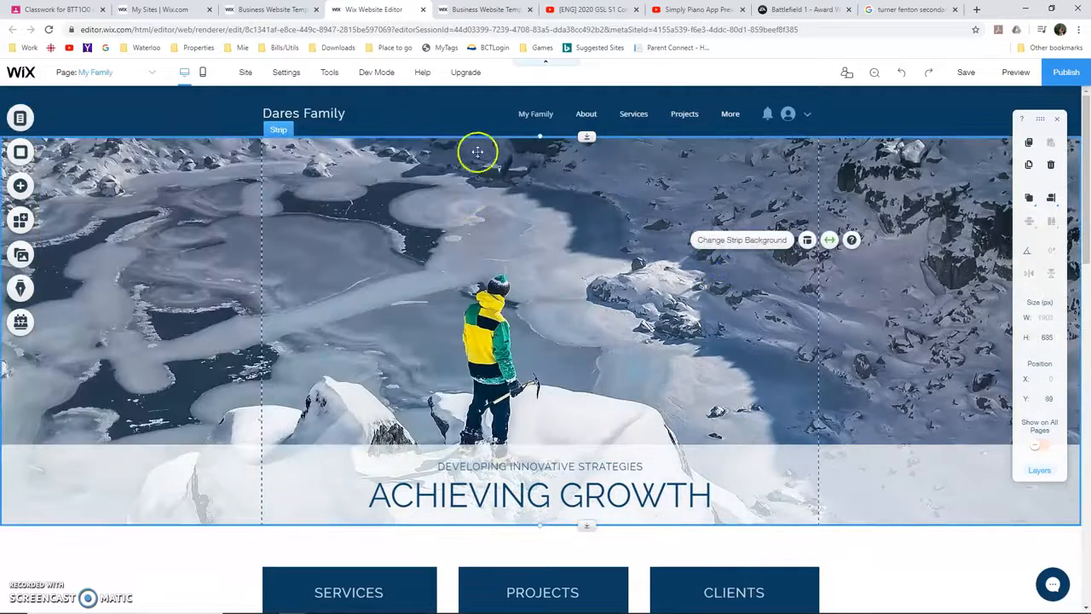
Delete the Projects column from the three-column strip below the banner
{"action": "left_click", "coordinate": [554, 113]}
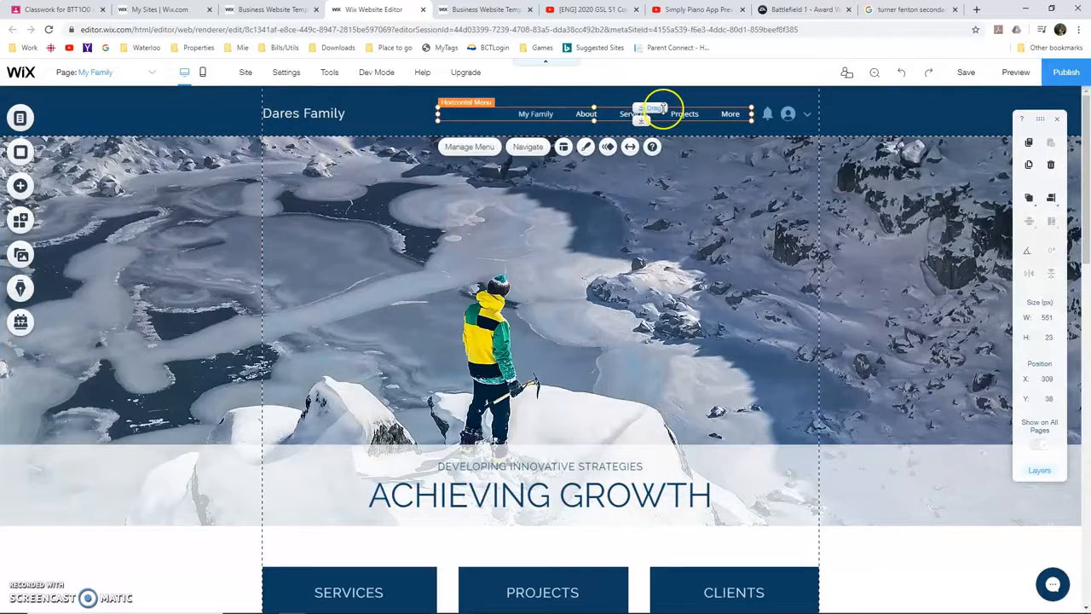
{"action": "scroll", "coordinate": [828, 482], "scroll_direction": "down", "scroll_amount": 5}
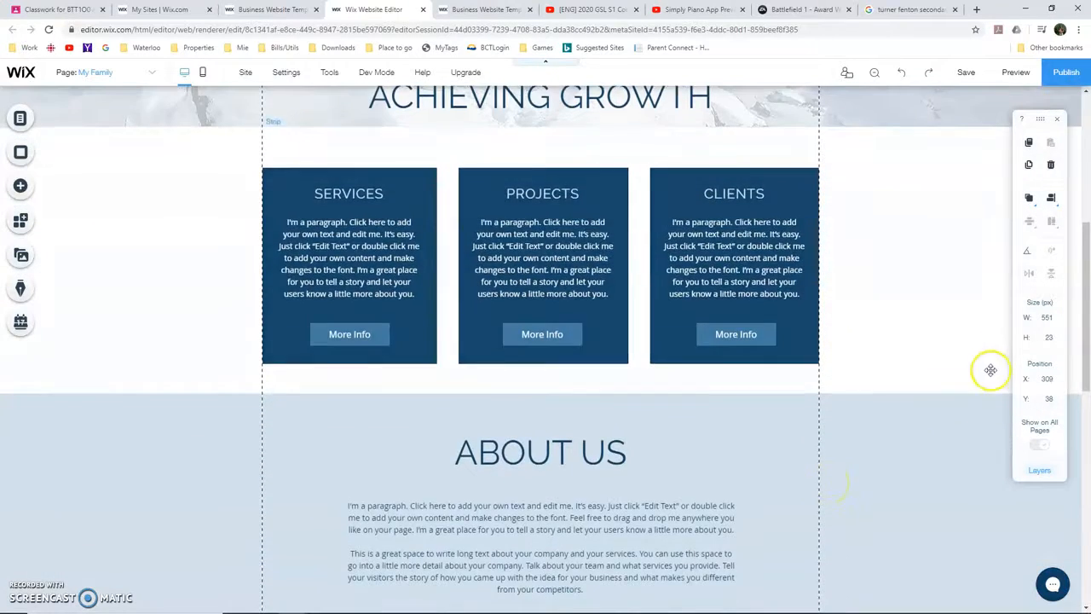
{"action": "scroll", "coordinate": [577, 263], "scroll_direction": "down", "scroll_amount": 1}
{"action": "scroll", "coordinate": [414, 288], "scroll_direction": "up", "scroll_amount": 2}
{"action": "left_click", "coordinate": [413, 238]}
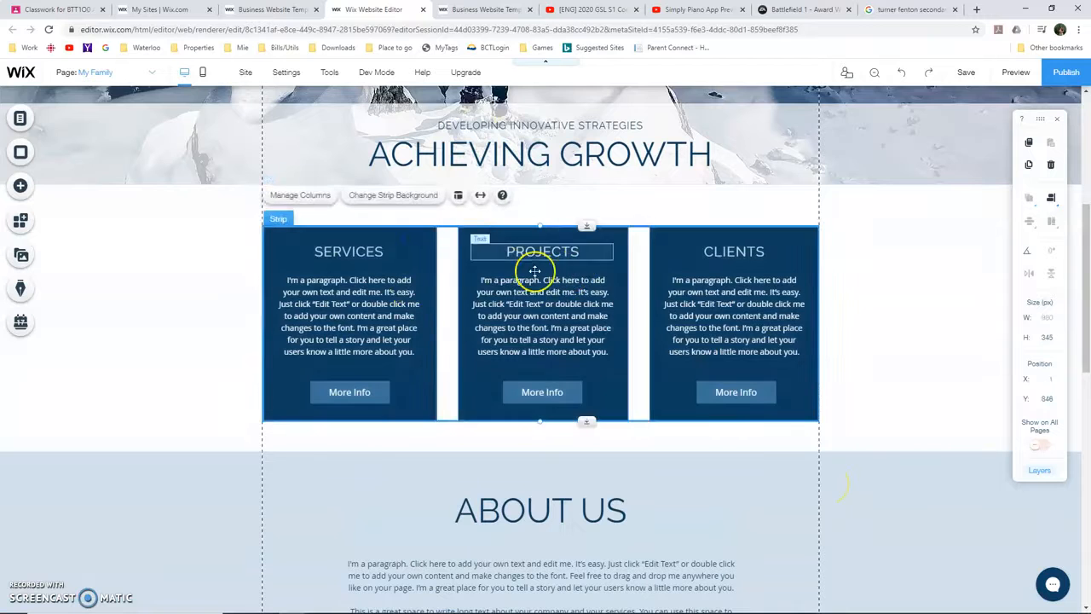
{"action": "left_click", "coordinate": [539, 269]}
{"action": "key", "text": "Delete"}
Delete the remaining Clients and Services columns together with their strip
{"action": "left_click", "coordinate": [744, 340]}
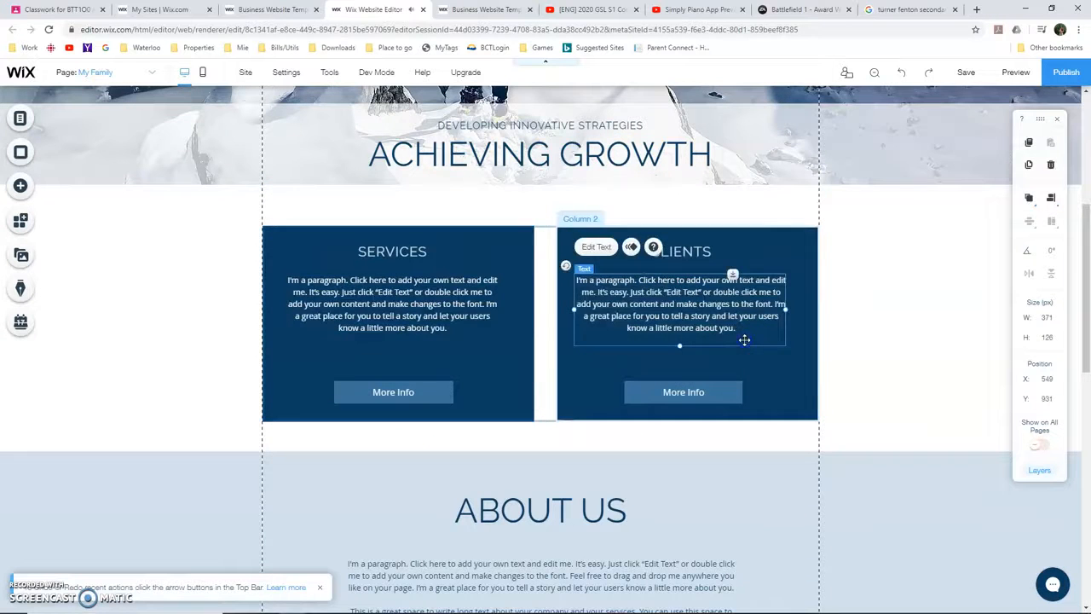
{"action": "left_click", "coordinate": [739, 360]}
{"action": "key", "text": "Delete"}
{"action": "left_click", "coordinate": [472, 318]}
{"action": "key", "text": "Delete"}
{"action": "left_click", "coordinate": [544, 375]}
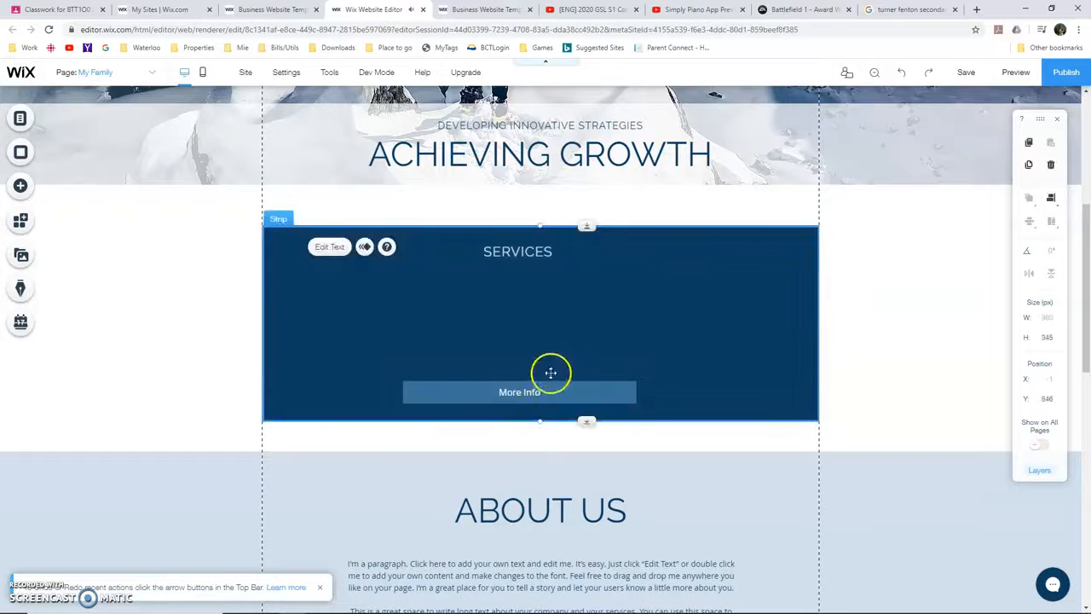
{"action": "key", "text": "Delete"}
Change the banner heading to "My Family" and delete the "Developing Innovative Strategies" subtitle above it
{"action": "scroll", "coordinate": [537, 388], "scroll_direction": "up", "scroll_amount": 2}
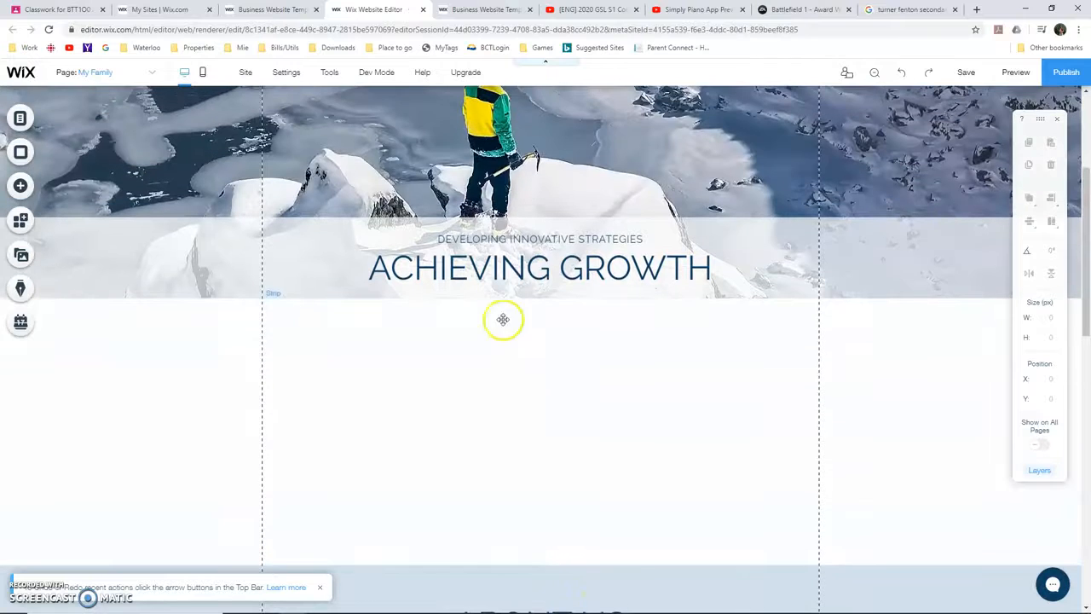
{"action": "double_click", "coordinate": [520, 273]}
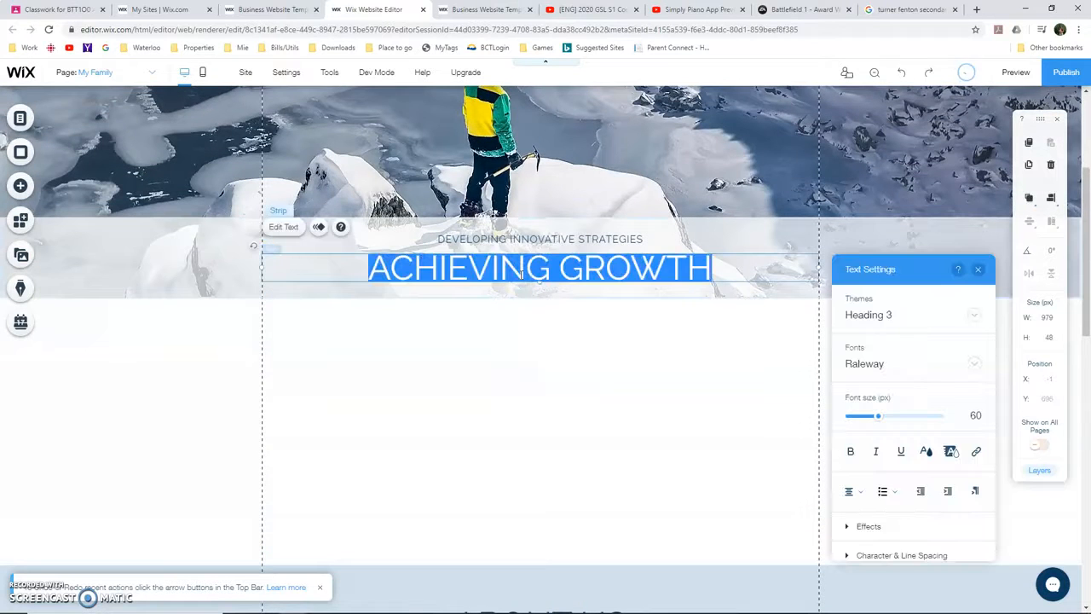
{"action": "type", "text": "My Family"}
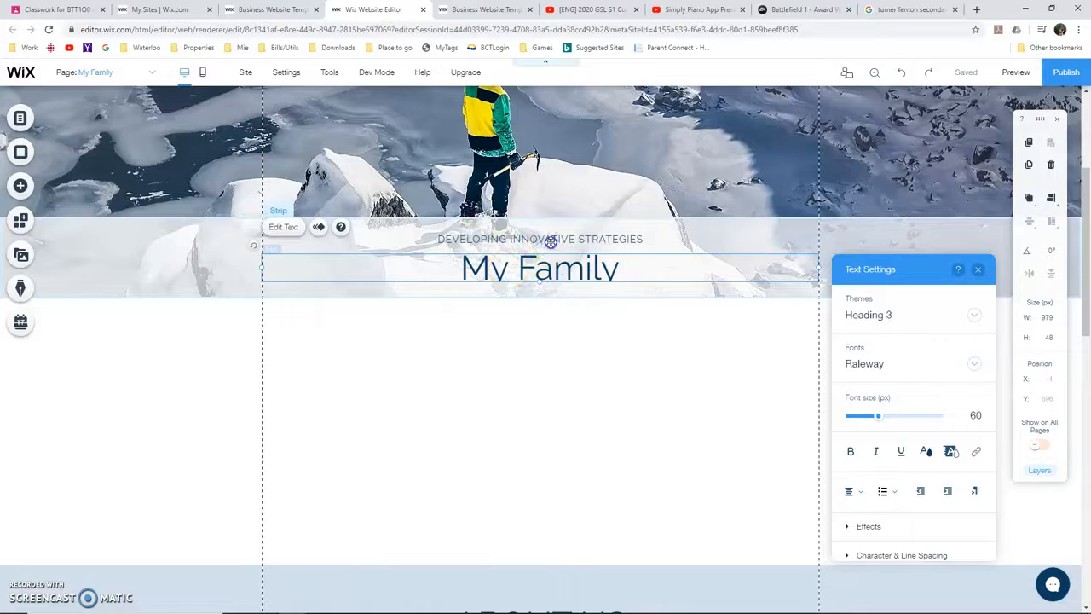
{"action": "left_click", "coordinate": [542, 241]}
{"action": "left_click", "coordinate": [414, 438]}
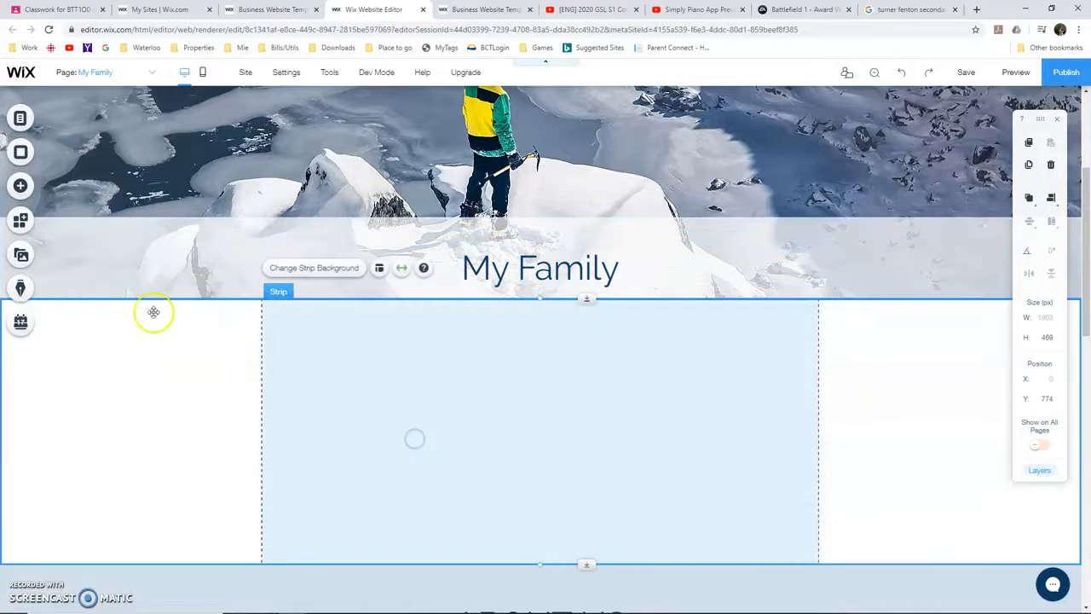
Open the image uploads and upload the nine image files selected in the WebsiteFiles folder to the site's files
{"action": "left_click", "coordinate": [21, 186]}
{"action": "left_click", "coordinate": [56, 176]}
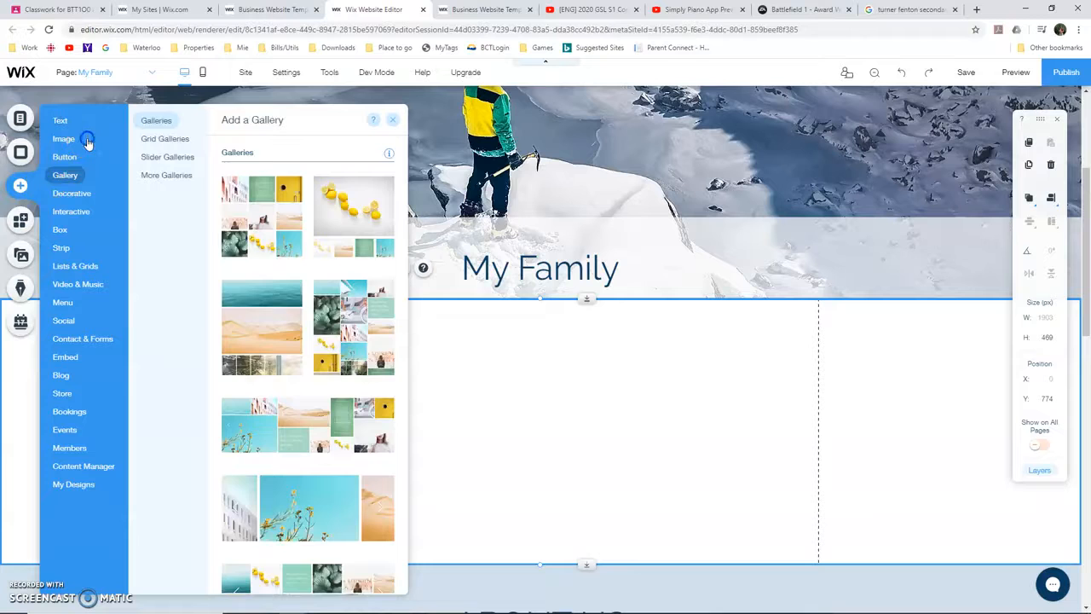
{"action": "mouse_move", "coordinate": [77, 142]}
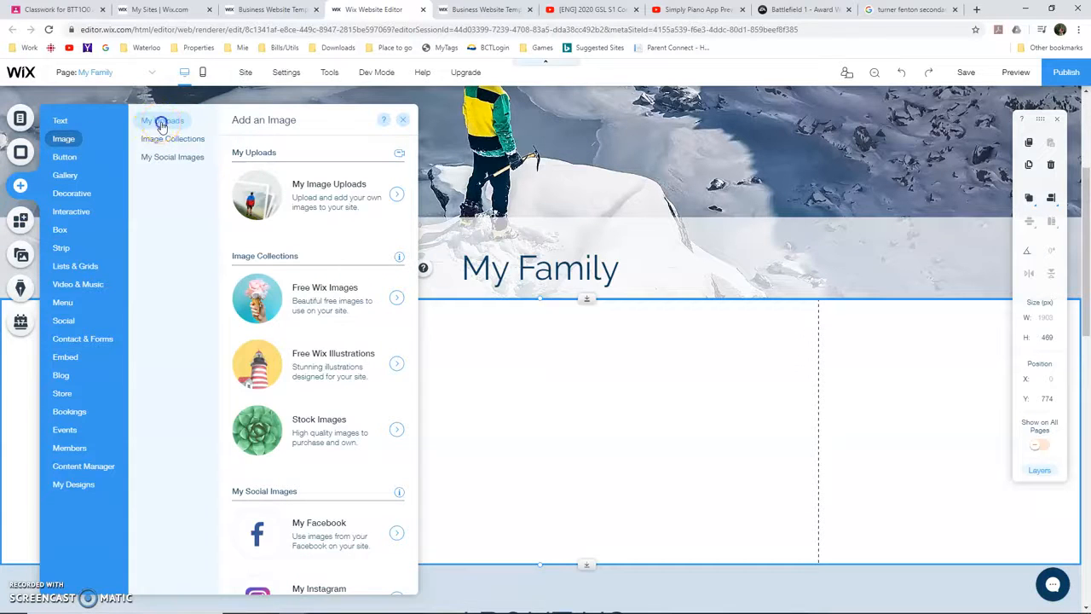
{"action": "left_click", "coordinate": [334, 196]}
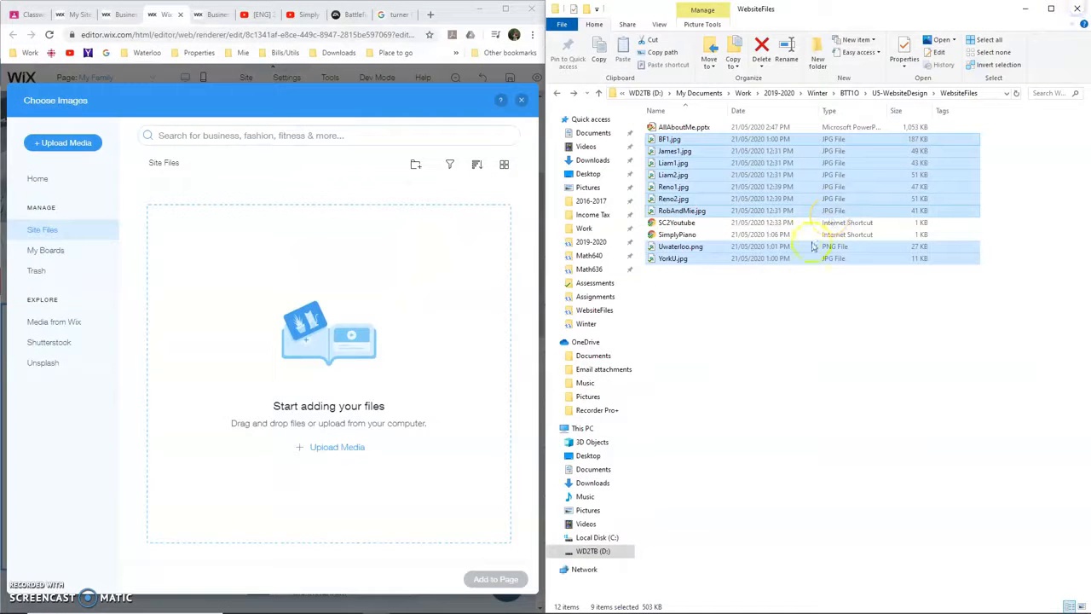
{"action": "left_click_drag", "start_coordinate": [693, 139], "coordinate": [360, 204]}
{"action": "double_click", "coordinate": [461, 14]}
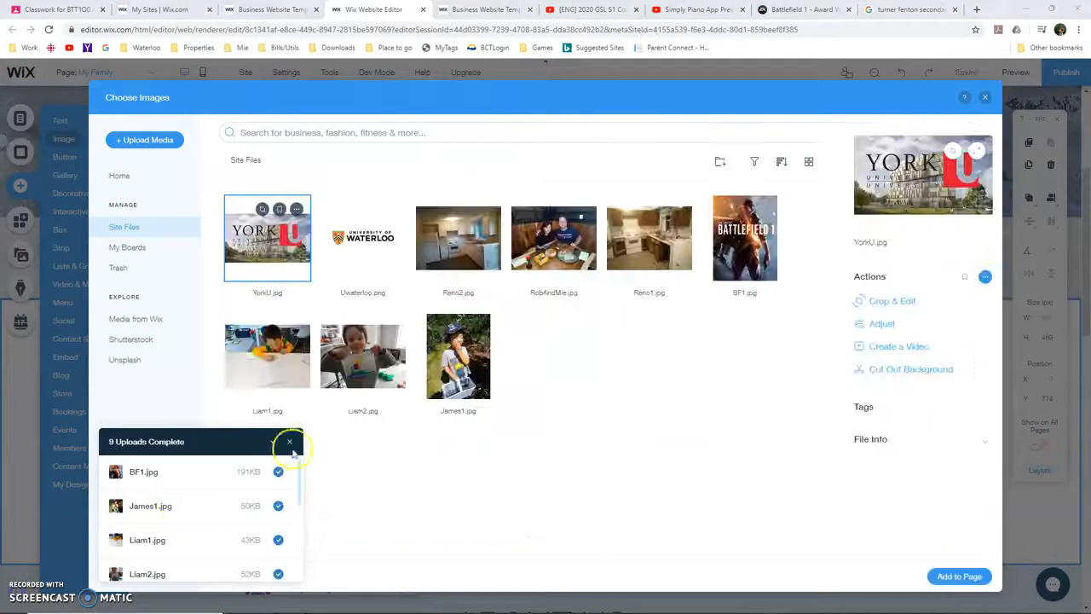
{"action": "left_click", "coordinate": [290, 443]}
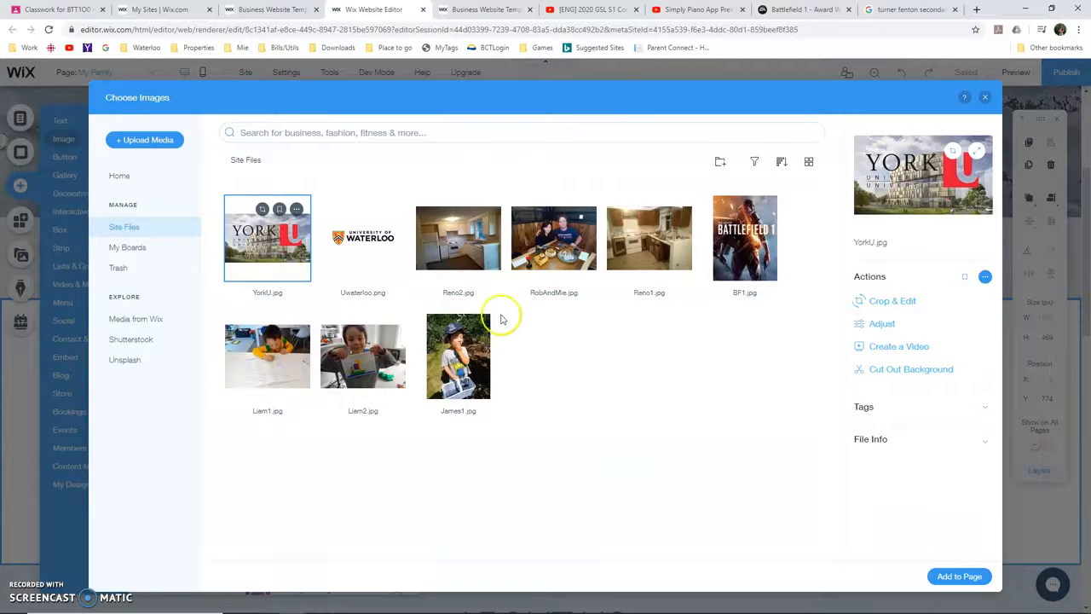
Add the uploaded photo of the boy writing at a table to the My Family page
{"action": "left_click", "coordinate": [617, 431]}
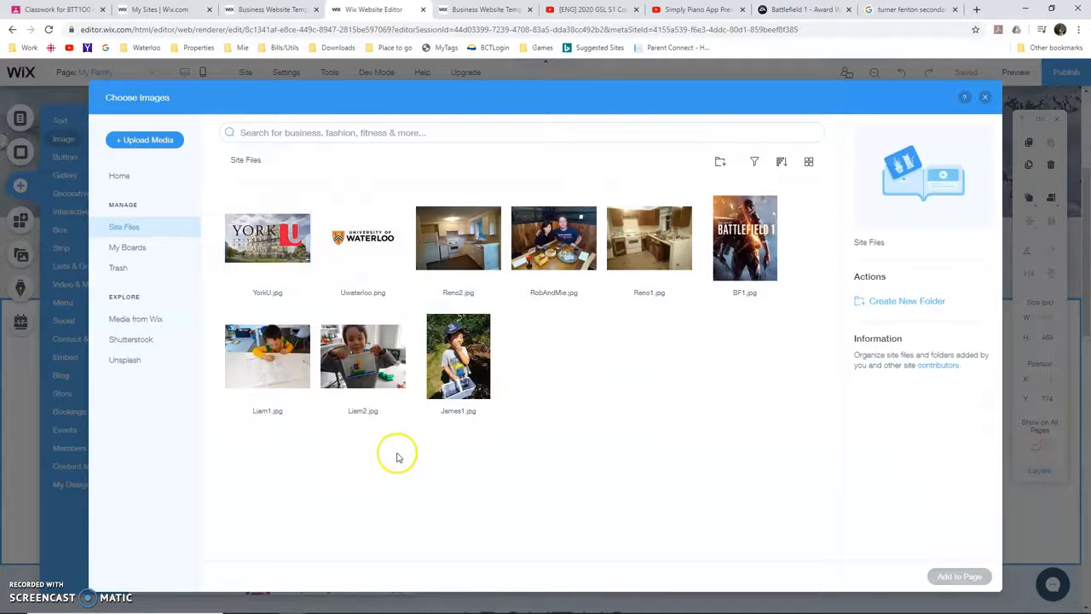
{"action": "left_click", "coordinate": [275, 364]}
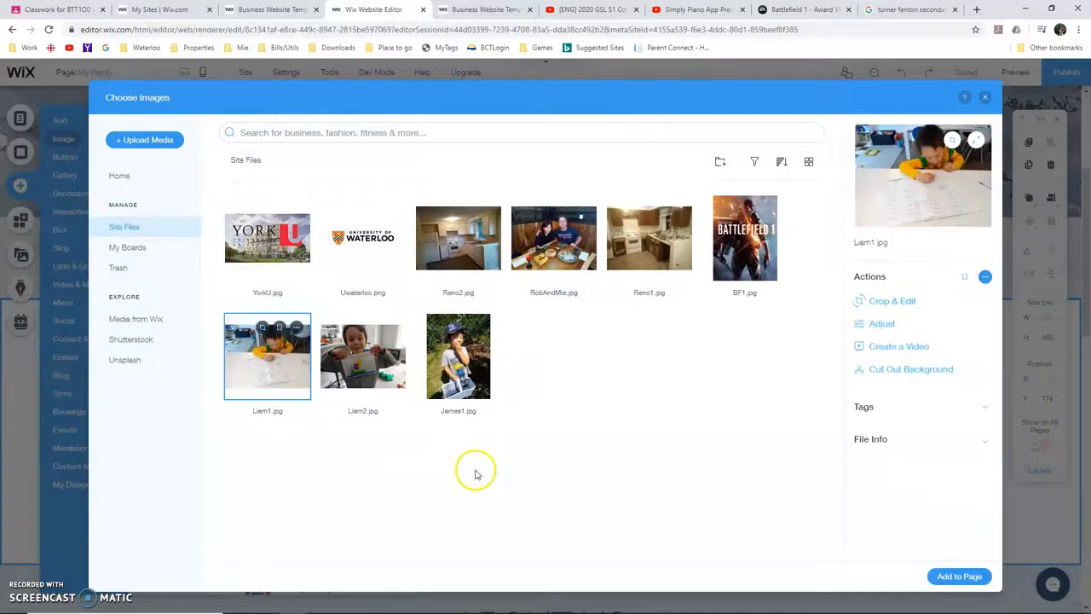
{"action": "left_click", "coordinate": [967, 579]}
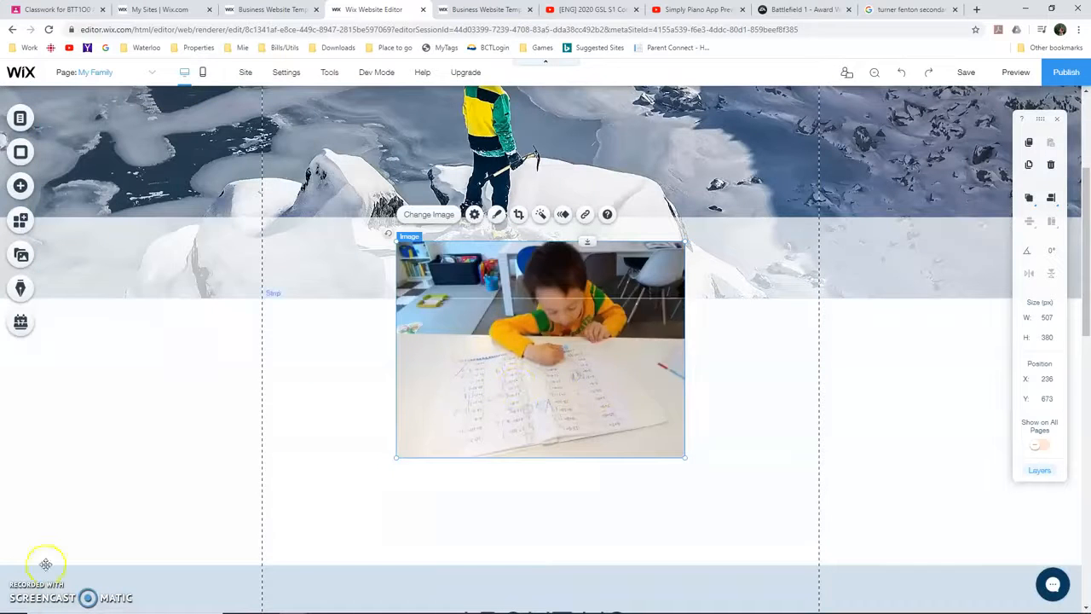
Add the uploaded photo of the couple sitting at a restaurant table to the page
{"action": "left_click", "coordinate": [24, 184]}
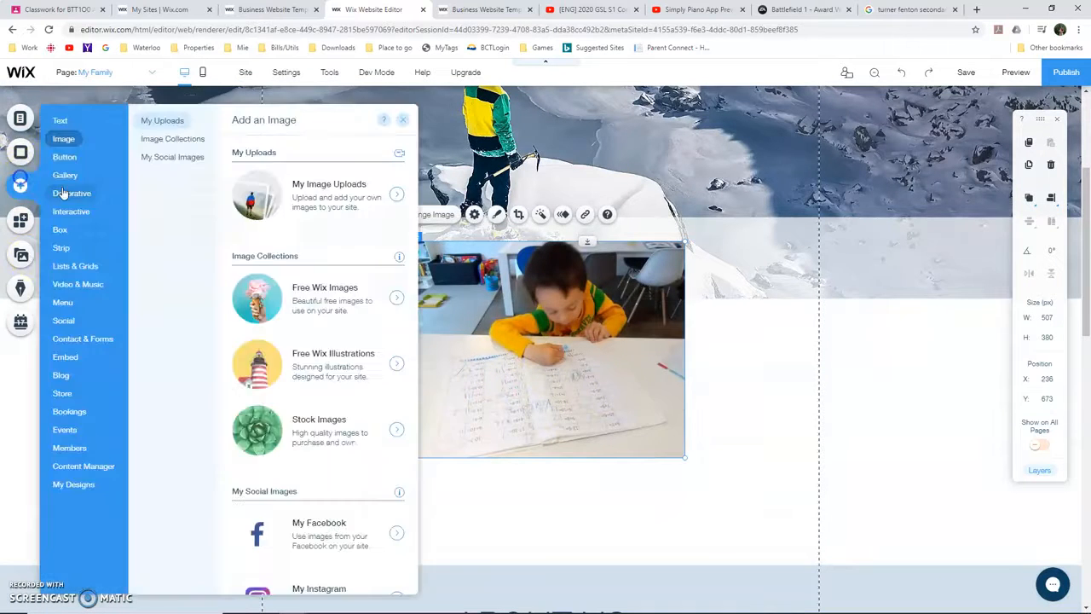
{"action": "left_click", "coordinate": [71, 192]}
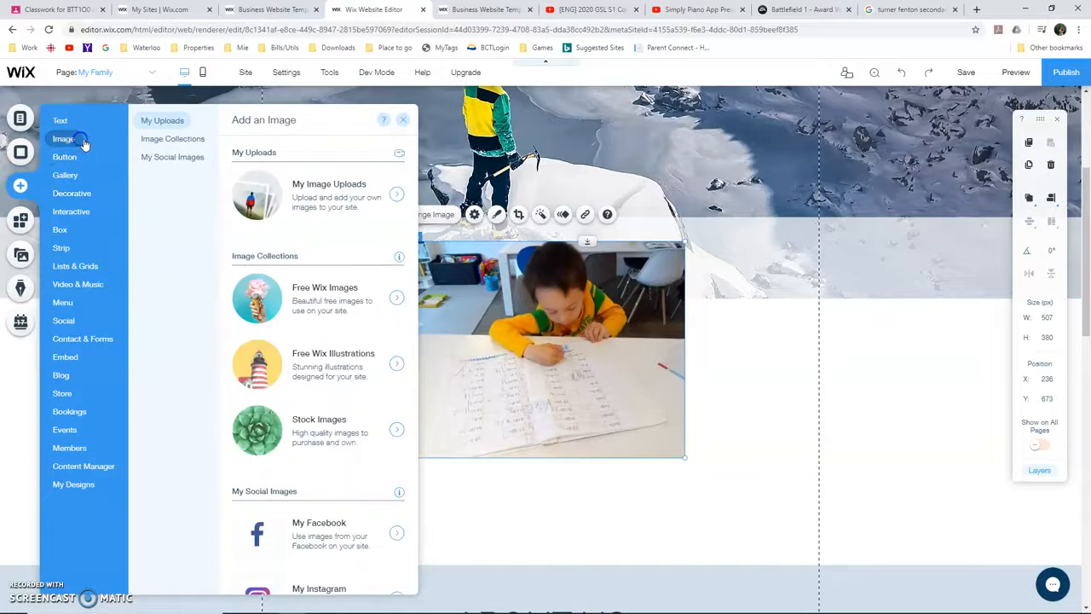
{"action": "left_click", "coordinate": [301, 207]}
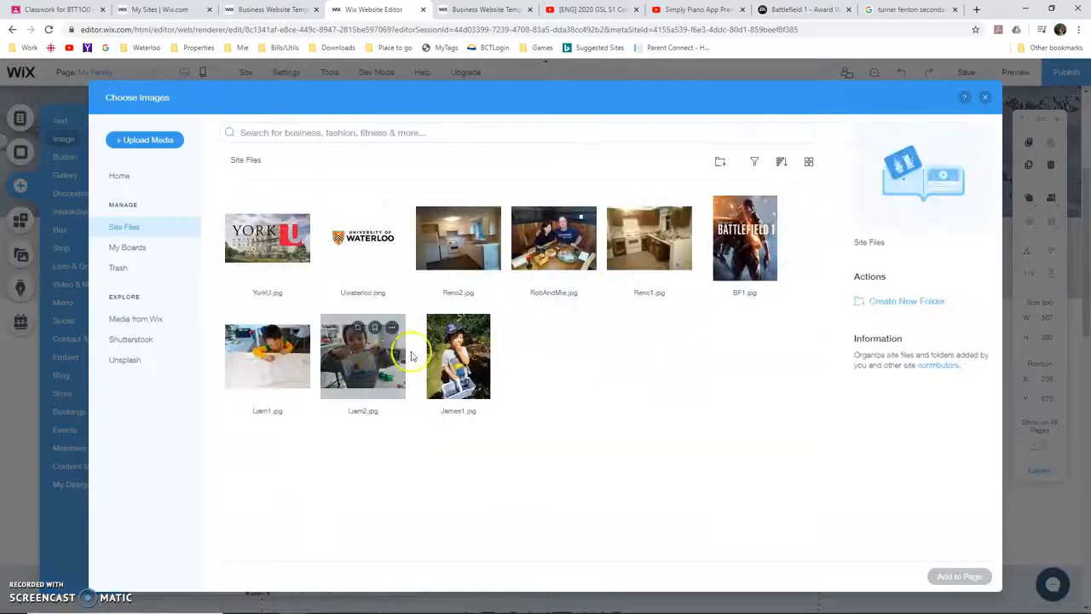
{"action": "left_click", "coordinate": [555, 240]}
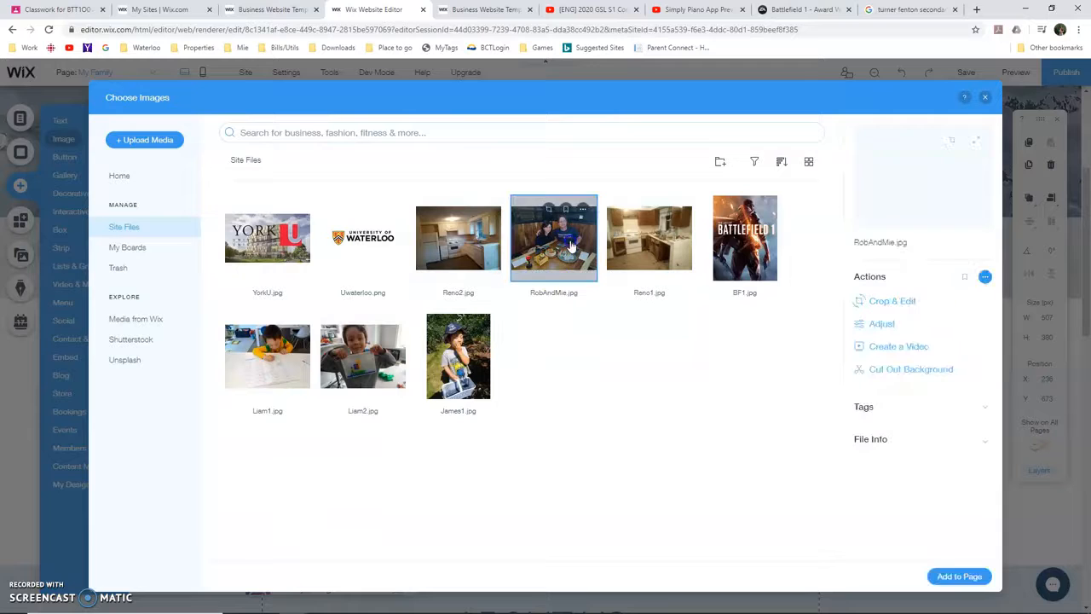
{"action": "left_click", "coordinate": [958, 577]}
Add the uploaded photo of the boy holding a basket to the page
{"action": "left_click", "coordinate": [21, 183]}
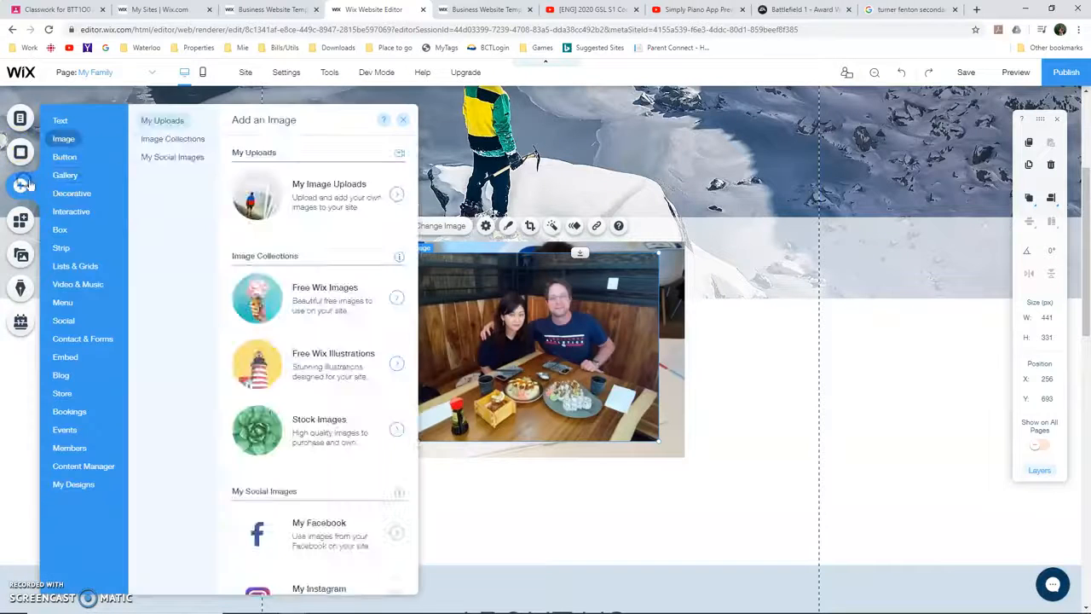
{"action": "mouse_move", "coordinate": [66, 139]}
{"action": "left_click", "coordinate": [175, 138]}
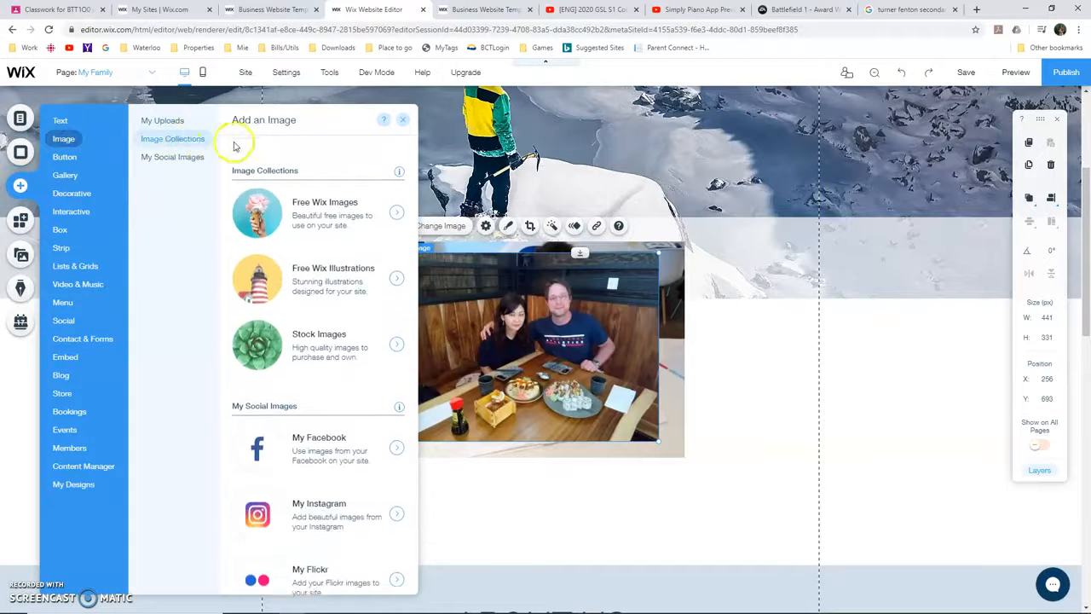
{"action": "scroll", "coordinate": [290, 146], "scroll_direction": "up", "scroll_amount": 2}
{"action": "left_click", "coordinate": [301, 212]}
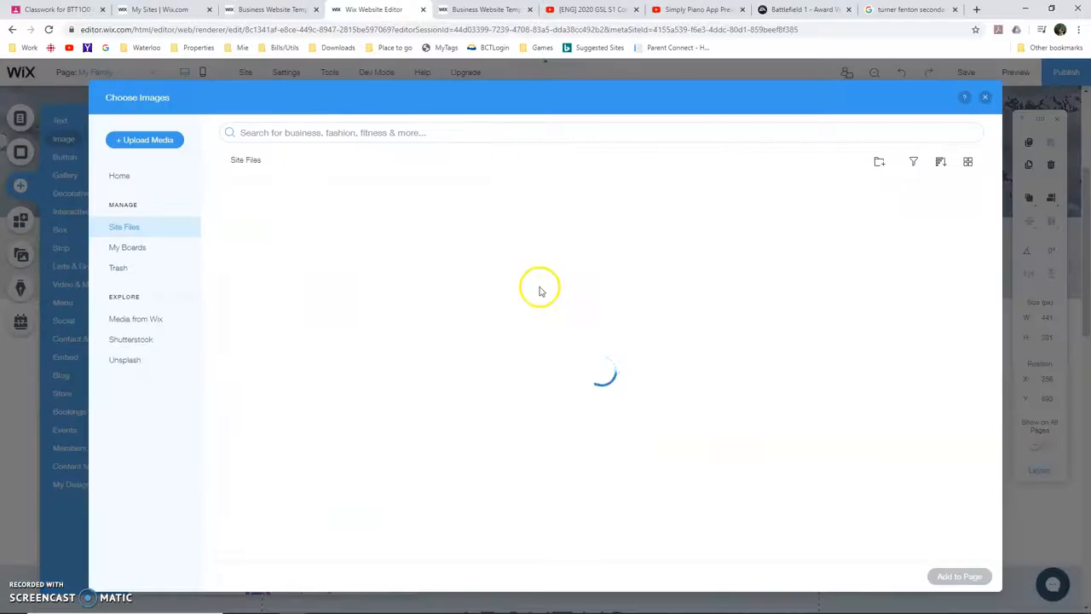
{"action": "left_click", "coordinate": [458, 357]}
{"action": "left_click", "coordinate": [945, 585]}
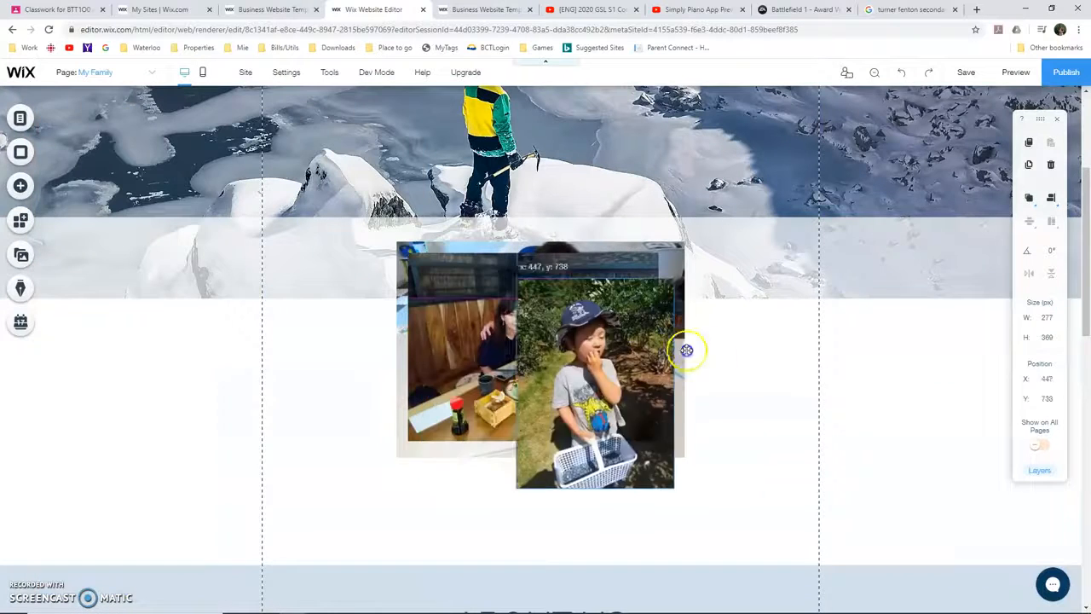
Spread the three photos across the empty strip below the heading and shrink the writing boy's photo as the first in the row
{"action": "left_click_drag", "start_coordinate": [661, 344], "coordinate": [761, 377]}
{"action": "left_click_drag", "start_coordinate": [621, 356], "coordinate": [729, 406]}
{"action": "left_click_drag", "start_coordinate": [468, 334], "coordinate": [315, 390]}
{"action": "left_click_drag", "start_coordinate": [572, 518], "coordinate": [562, 517]}
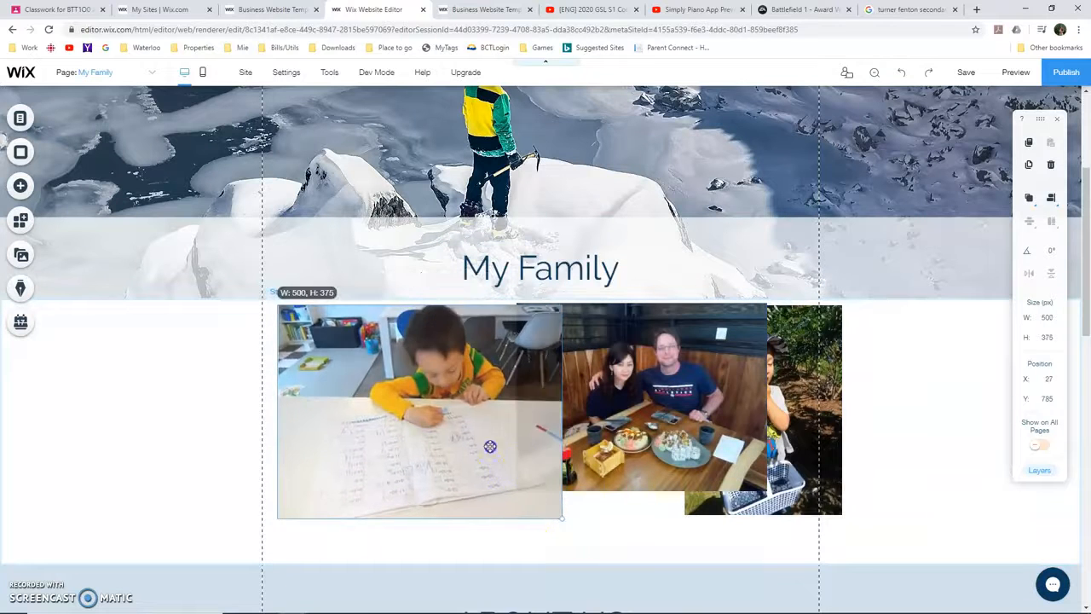
{"action": "left_click_drag", "start_coordinate": [503, 456], "coordinate": [436, 410]}
{"action": "left_click_drag", "start_coordinate": [370, 387], "coordinate": [381, 412]}
Resize the couple's photo to about 275 × 206 px and place it beside the writing boy's photo with their top edges aligned
{"action": "left_click", "coordinate": [709, 474]}
{"action": "left_click_drag", "start_coordinate": [767, 490], "coordinate": [670, 417]}
{"action": "left_click_drag", "start_coordinate": [564, 364], "coordinate": [509, 407]}
{"action": "left_click_drag", "start_coordinate": [510, 396], "coordinate": [508, 390]}
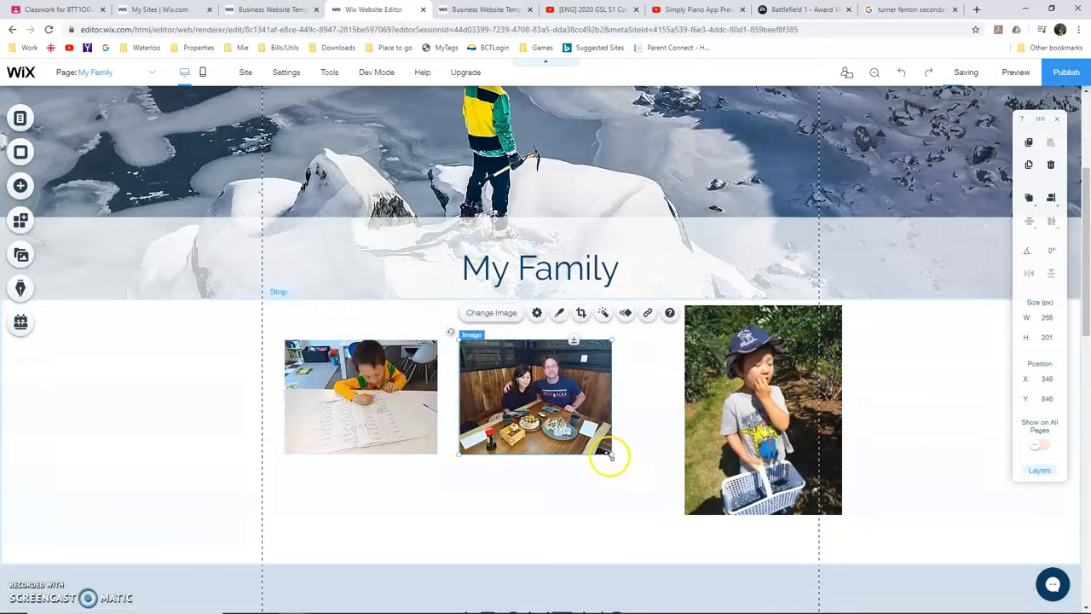
{"action": "left_click_drag", "start_coordinate": [610, 456], "coordinate": [614, 459]}
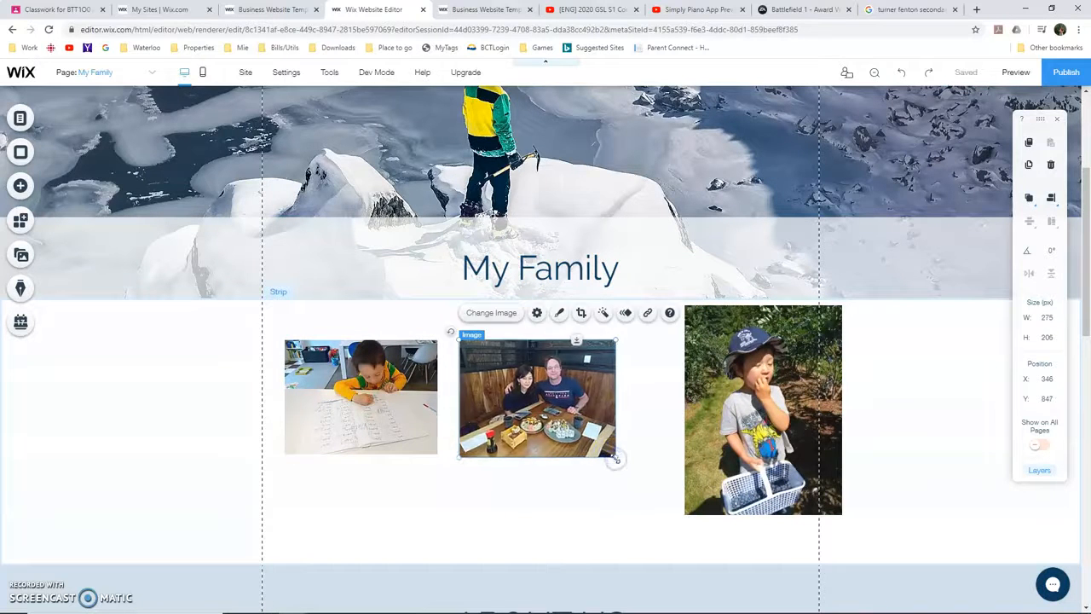
Shrink the basket photo to about 167 × 223 px and align its top edge with the other two photos
{"action": "left_click", "coordinate": [825, 493]}
{"action": "left_click_drag", "start_coordinate": [840, 513], "coordinate": [747, 464]}
{"action": "left_click_drag", "start_coordinate": [717, 420], "coordinate": [727, 405]}
{"action": "left_click_drag", "start_coordinate": [750, 361], "coordinate": [751, 371]}
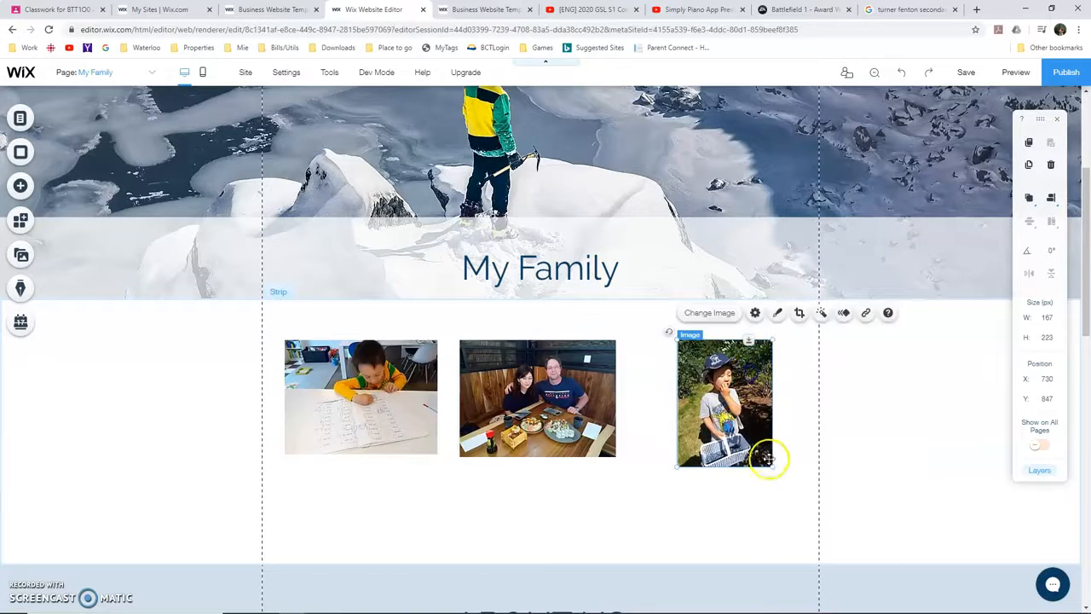
Crop the bottom of the basket photo to a height of about 212 px and space the three photos more evenly
{"action": "left_click", "coordinate": [799, 315]}
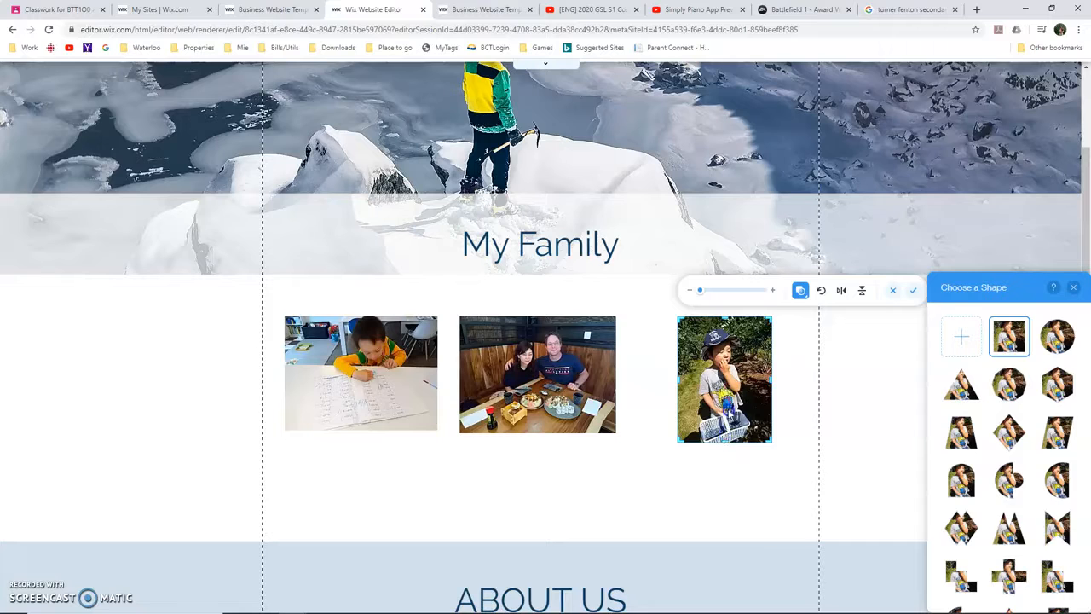
{"action": "left_click", "coordinate": [800, 289]}
{"action": "left_click_drag", "start_coordinate": [724, 442], "coordinate": [724, 442]}
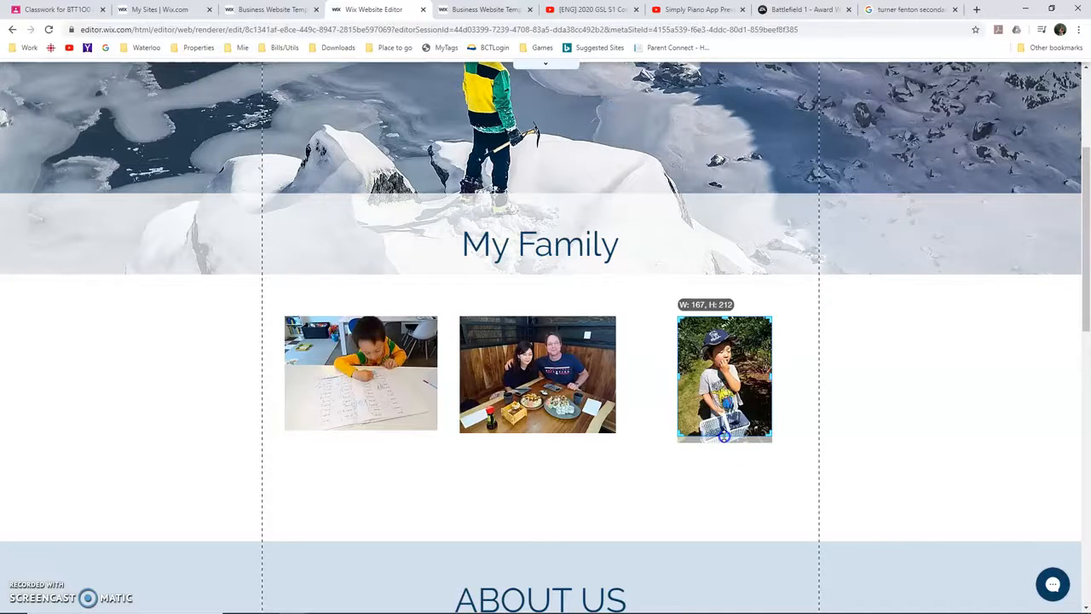
{"action": "left_click_drag", "start_coordinate": [724, 437], "coordinate": [724, 438]}
{"action": "left_click", "coordinate": [719, 479]}
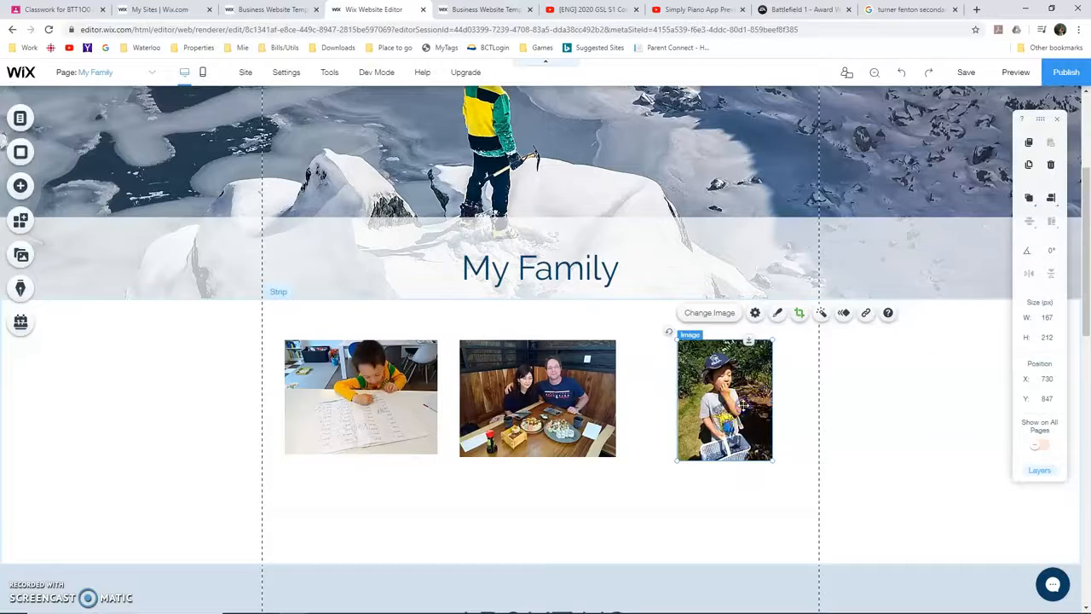
{"action": "left_click_drag", "start_coordinate": [761, 397], "coordinate": [783, 397]}
{"action": "left_click_drag", "start_coordinate": [579, 394], "coordinate": [610, 391]}
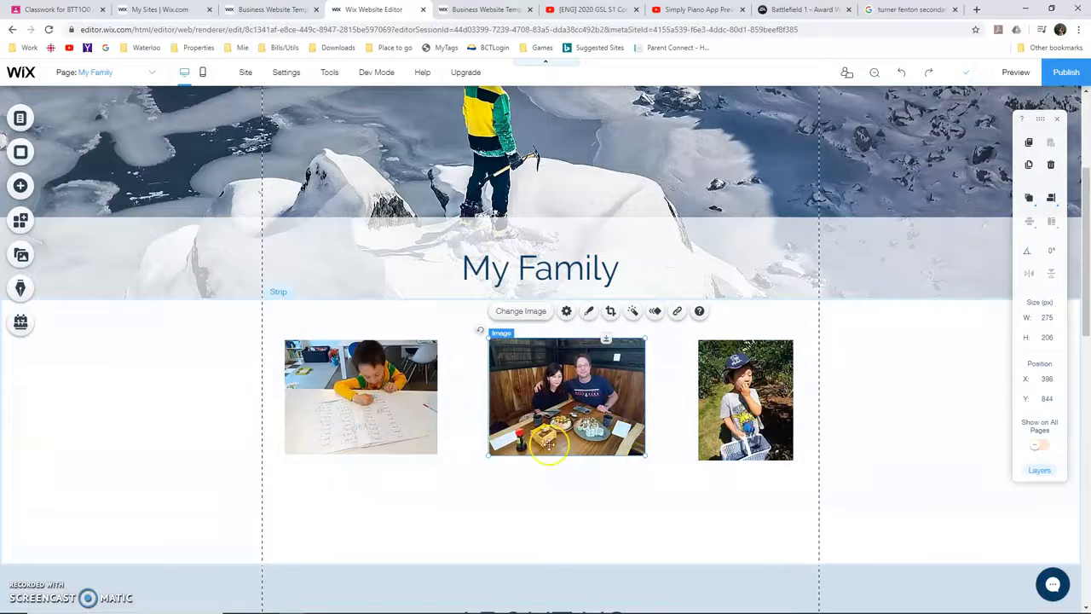
Add a Heading 4 text directly below the writing boy's photo and fit its width to the photo, about 269 px
{"action": "left_click", "coordinate": [19, 188]}
{"action": "left_click", "coordinate": [55, 122]}
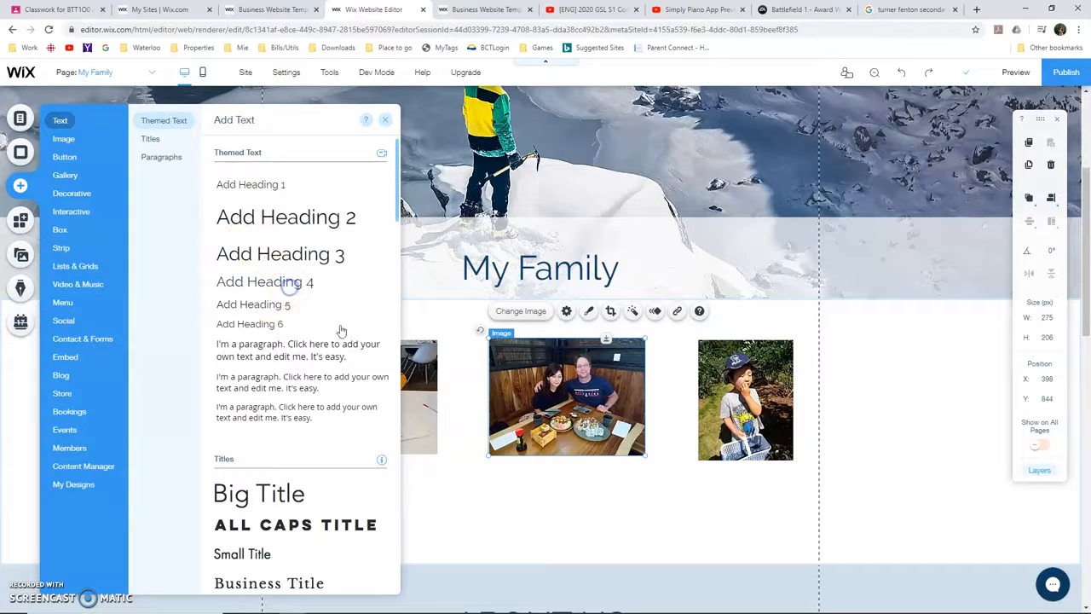
{"action": "left_click_drag", "start_coordinate": [290, 290], "coordinate": [446, 389]}
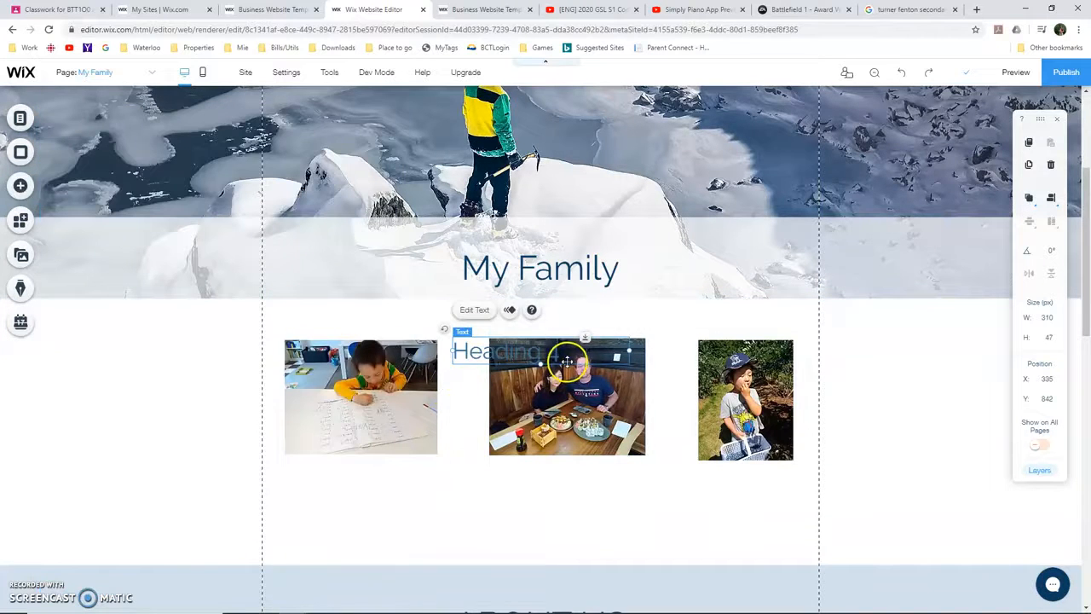
{"action": "left_click_drag", "start_coordinate": [567, 362], "coordinate": [438, 477]}
{"action": "left_click", "coordinate": [383, 480]}
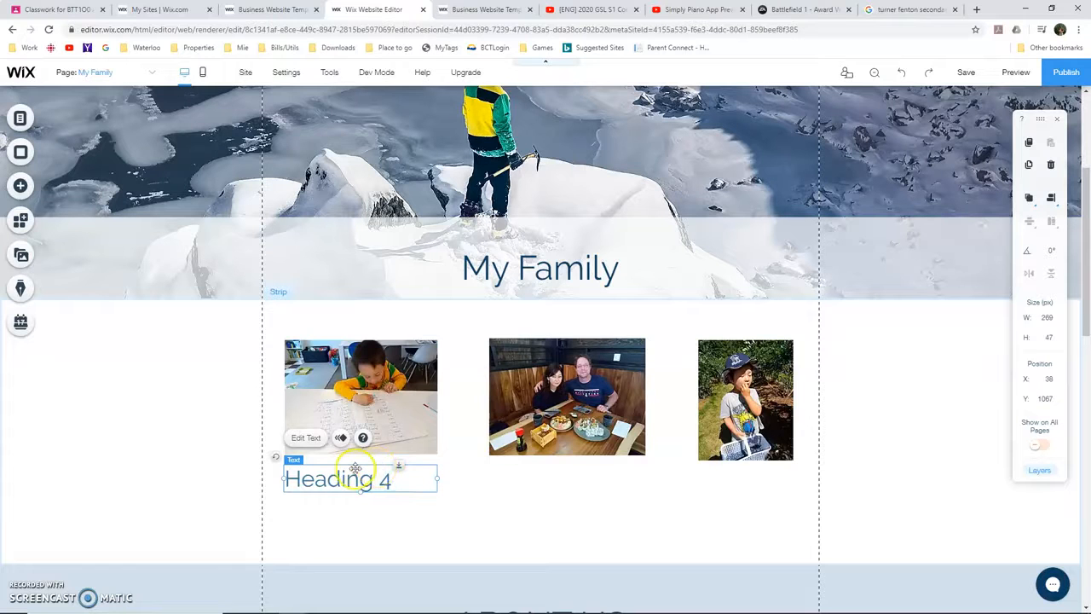
Centre the heading below the first photo and replace its text with the boy's first name
{"action": "double_click", "coordinate": [349, 479]}
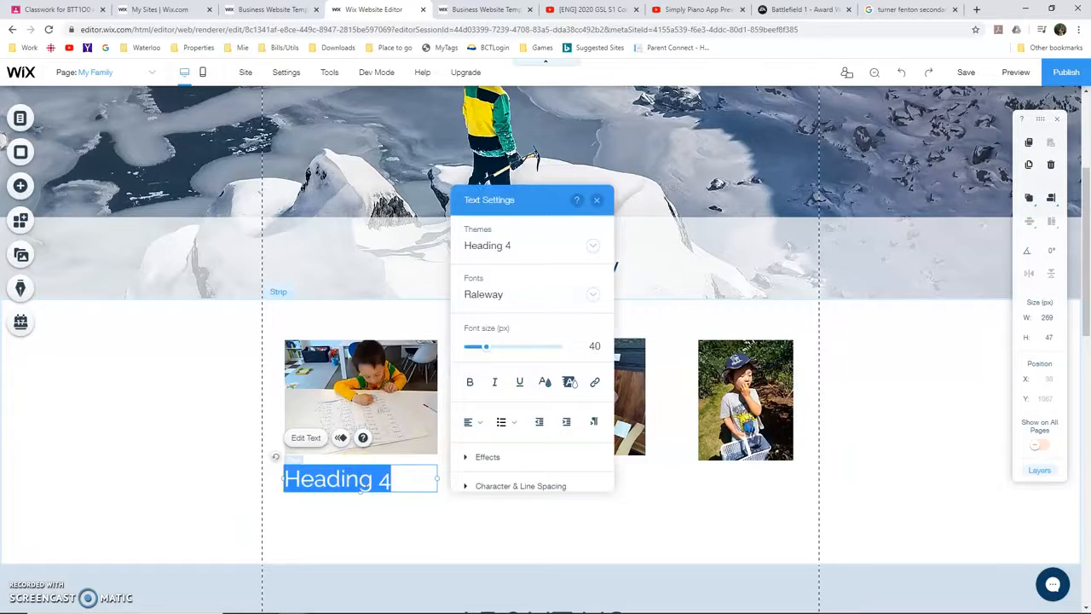
{"action": "left_click", "coordinate": [471, 421]}
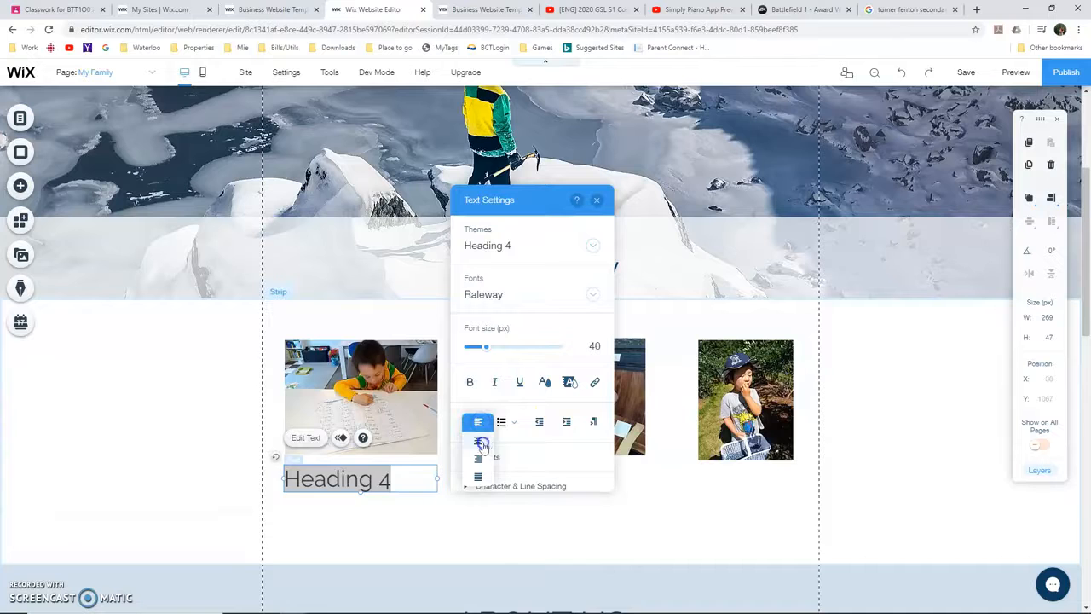
{"action": "left_click", "coordinate": [481, 443]}
{"action": "left_click_drag", "start_coordinate": [417, 481], "coordinate": [305, 480]}
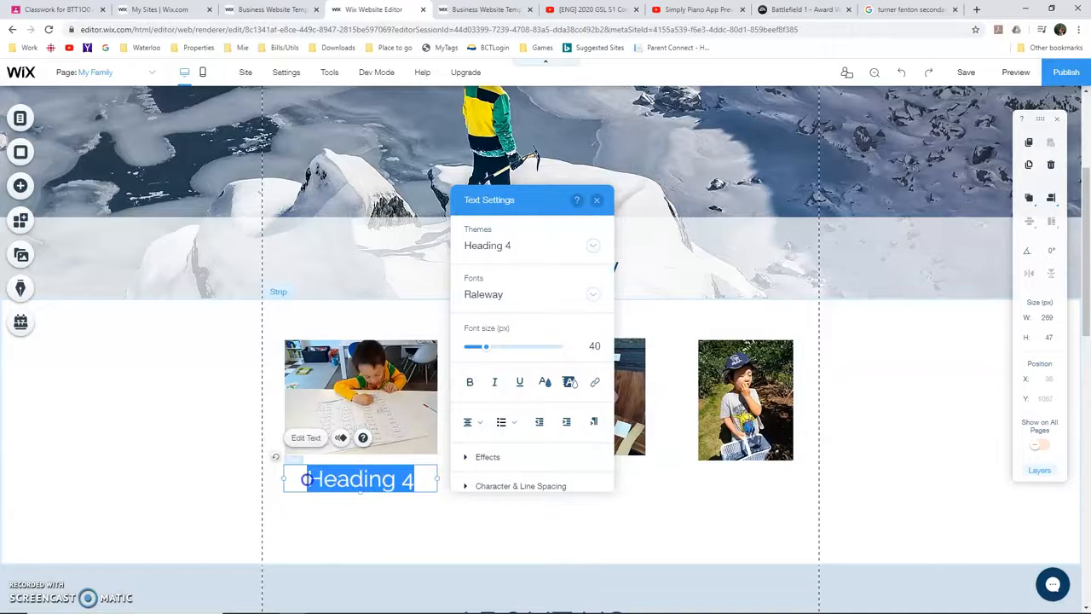
{"action": "type", "text": "Liam"}
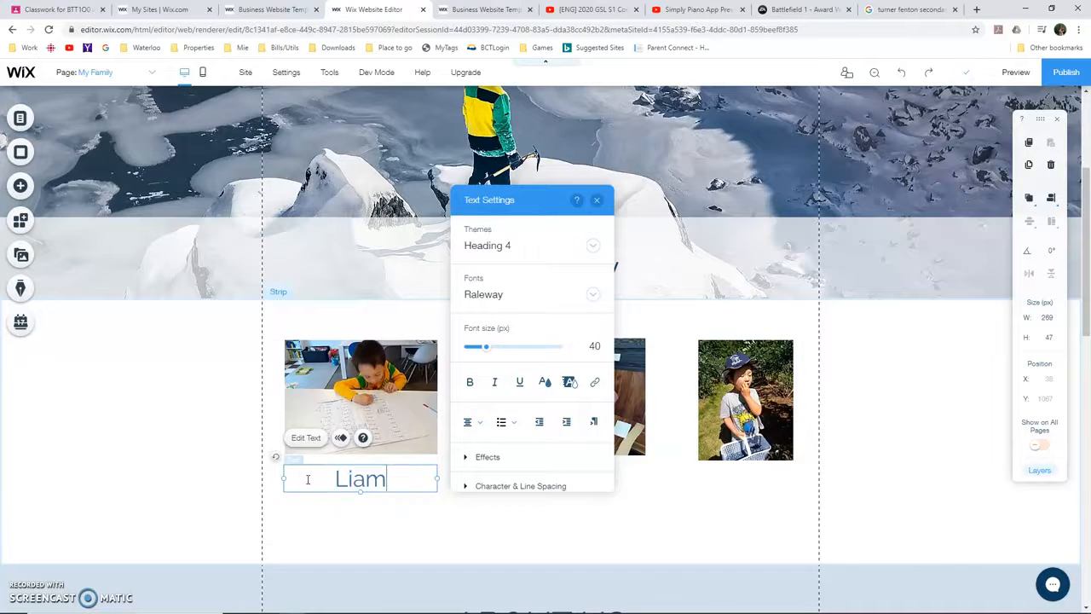
{"action": "left_click", "coordinate": [435, 537]}
Duplicate the name caption below the couple's photo and widen it to about 275 px to match that photo
{"action": "left_click", "coordinate": [423, 486]}
{"action": "left_click_drag", "start_coordinate": [425, 488], "coordinate": [604, 489]}
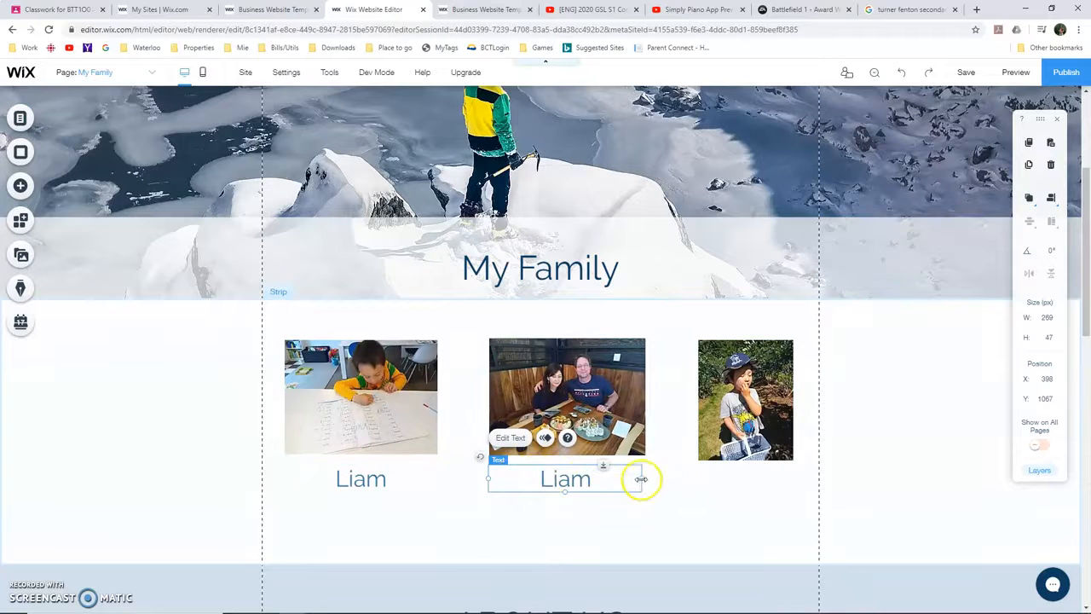
{"action": "left_click_drag", "start_coordinate": [641, 479], "coordinate": [645, 479]}
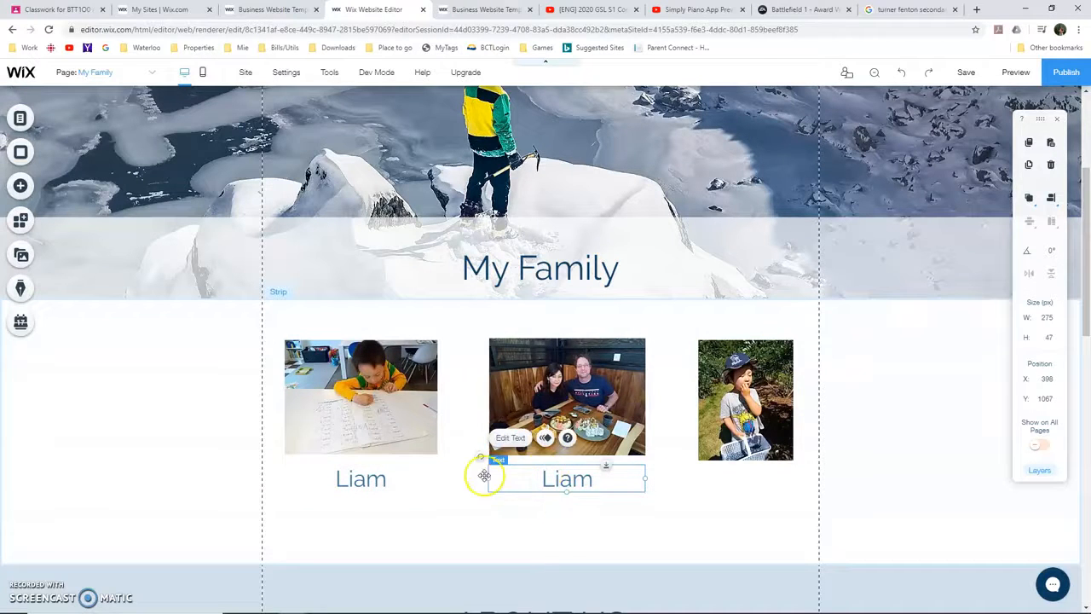
Paste another copy of the name caption below the basket photo and narrow it to the photo's width
{"action": "key", "text": "ctrl+v"}
{"action": "left_click_drag", "start_coordinate": [440, 488], "coordinate": [771, 466]}
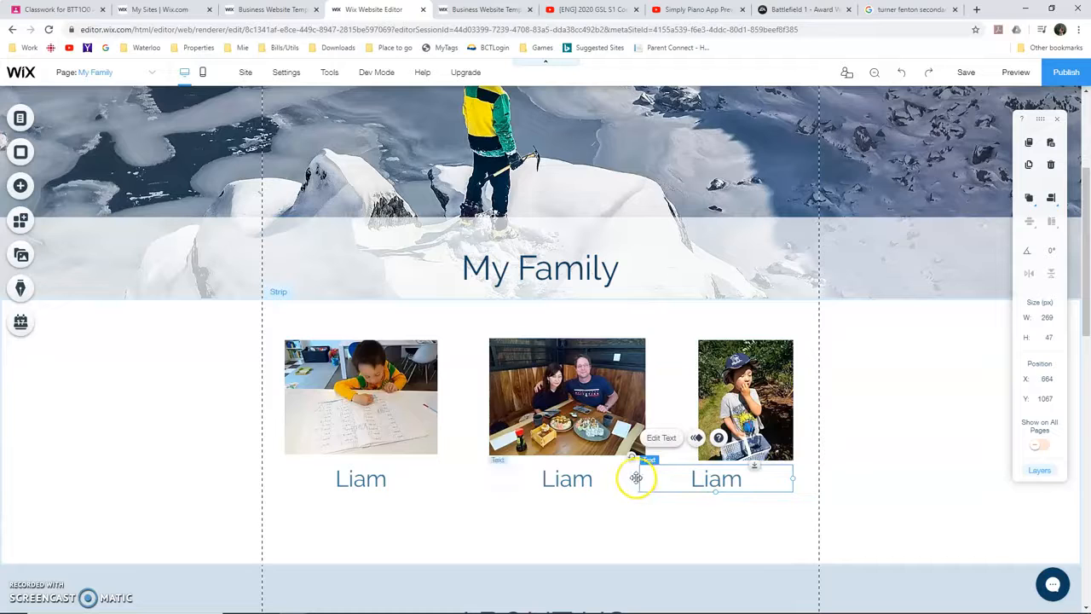
{"action": "left_click_drag", "start_coordinate": [638, 477], "coordinate": [695, 478]}
Replace the captions below the couple's photo and the basket photo with the first names of the people shown
{"action": "double_click", "coordinate": [583, 474]}
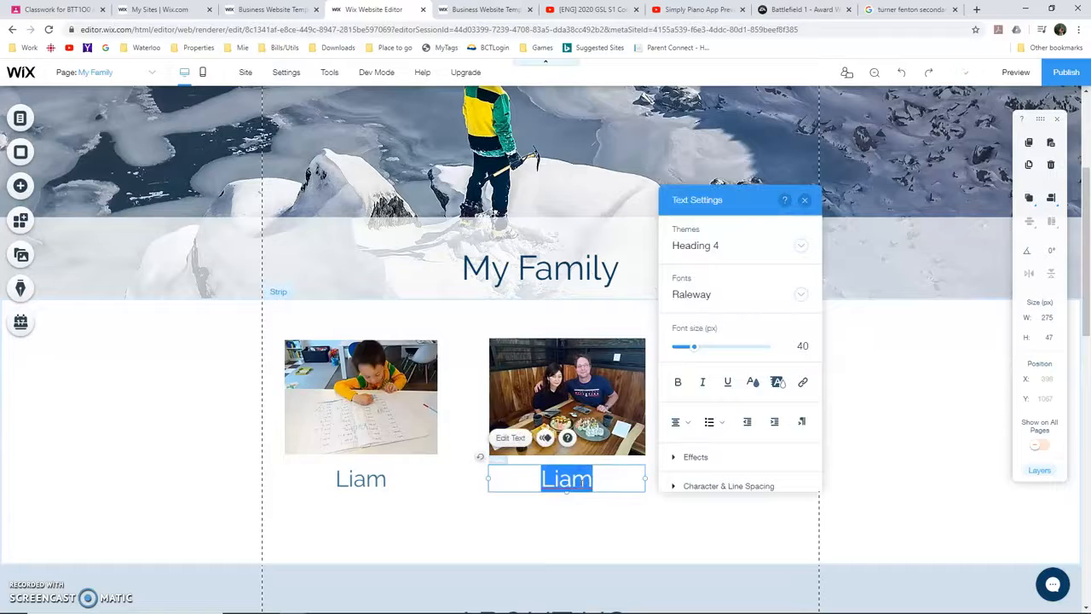
{"action": "type", "text": "Rob and Mie"}
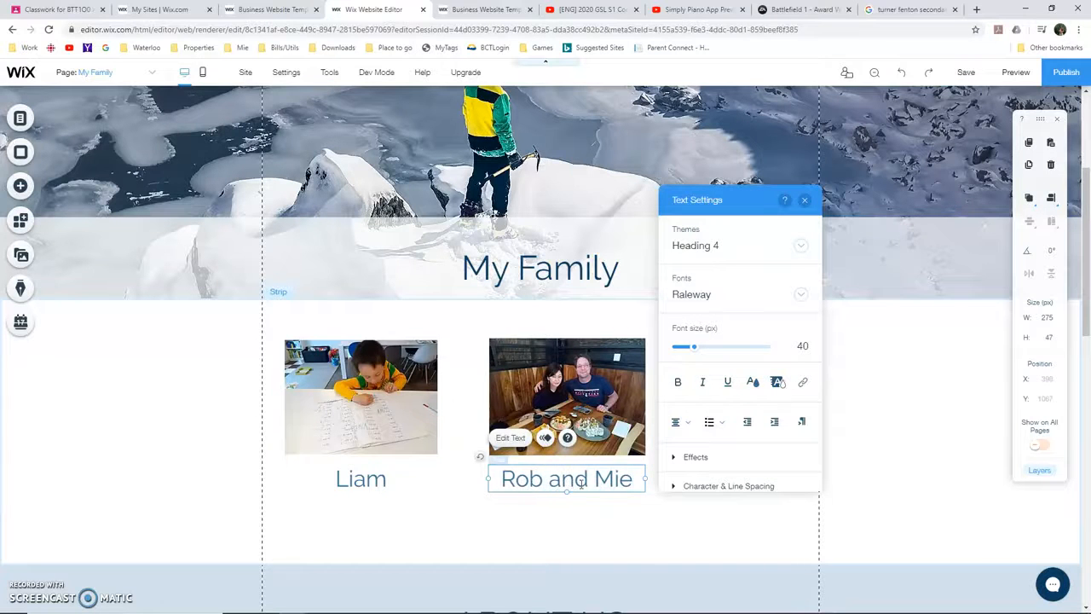
{"action": "left_click", "coordinate": [647, 531]}
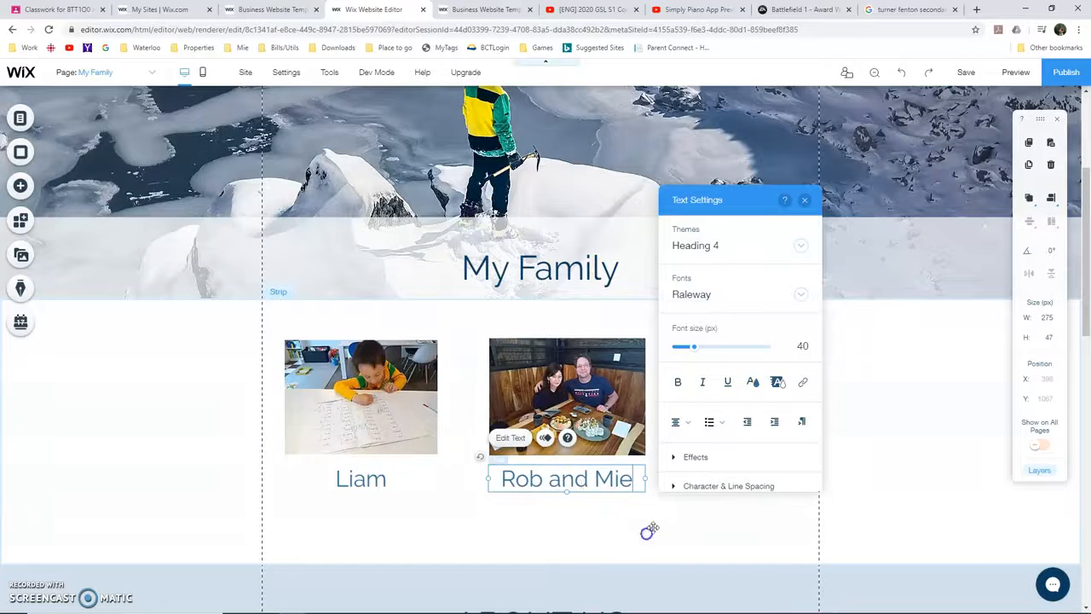
{"action": "left_click", "coordinate": [738, 482]}
{"action": "double_click", "coordinate": [738, 480]}
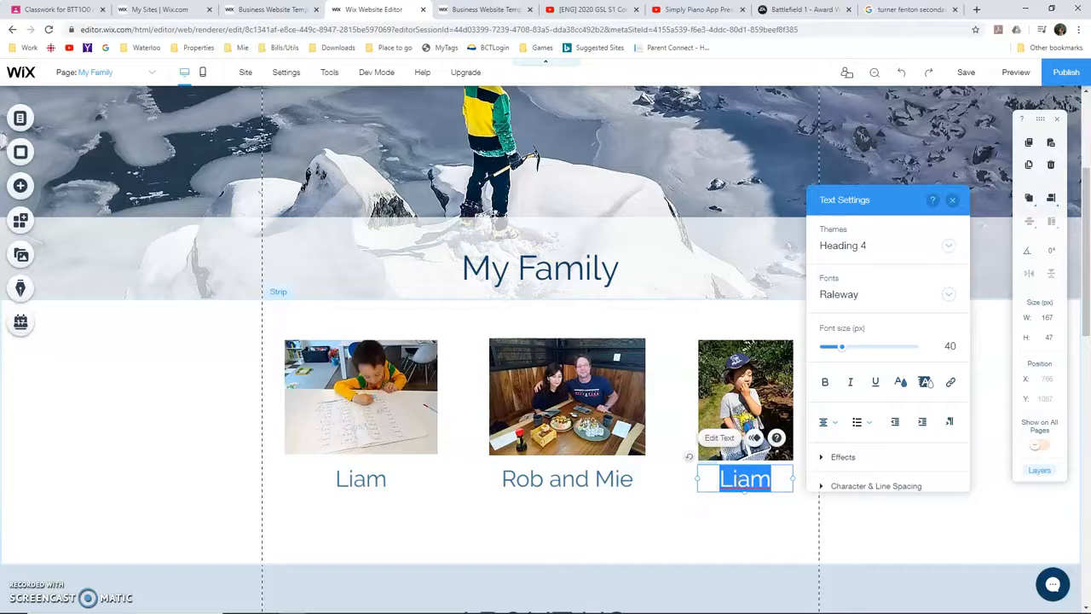
{"action": "type", "text": "James"}
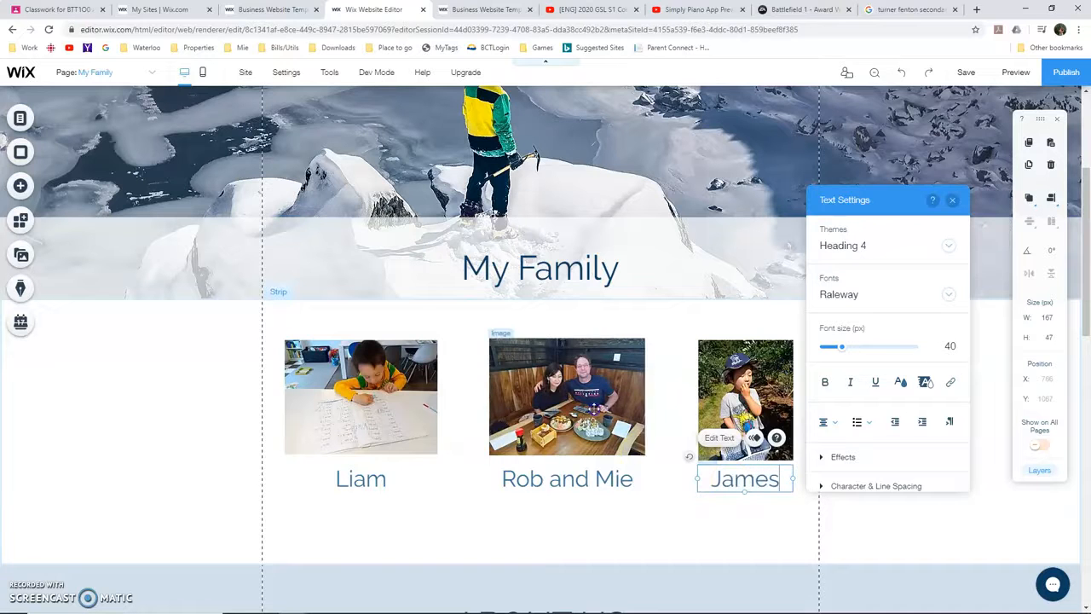
Shape-crop the couple's photo into a many-sided, nearly round polygon
{"action": "left_click", "coordinate": [597, 410]}
{"action": "left_click", "coordinate": [613, 312]}
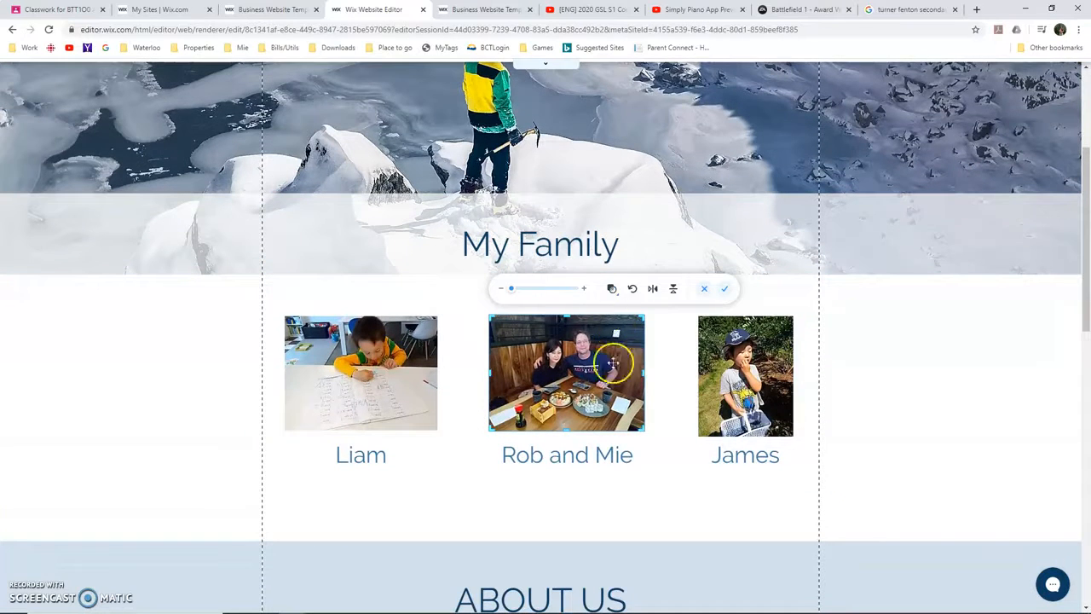
{"action": "left_click", "coordinate": [704, 290]}
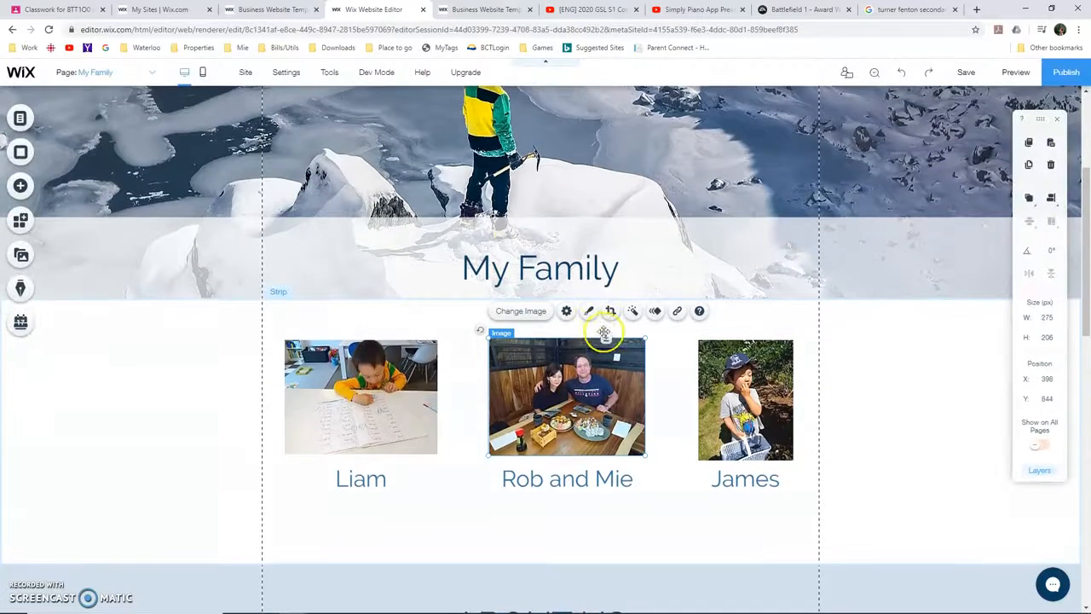
{"action": "left_click", "coordinate": [611, 313]}
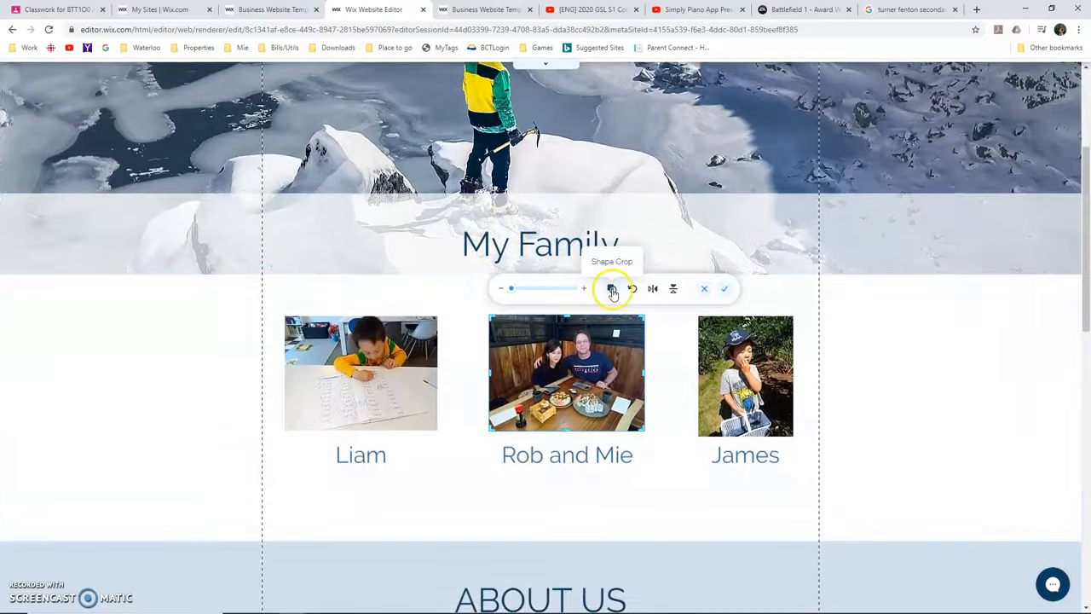
{"action": "left_click", "coordinate": [612, 289]}
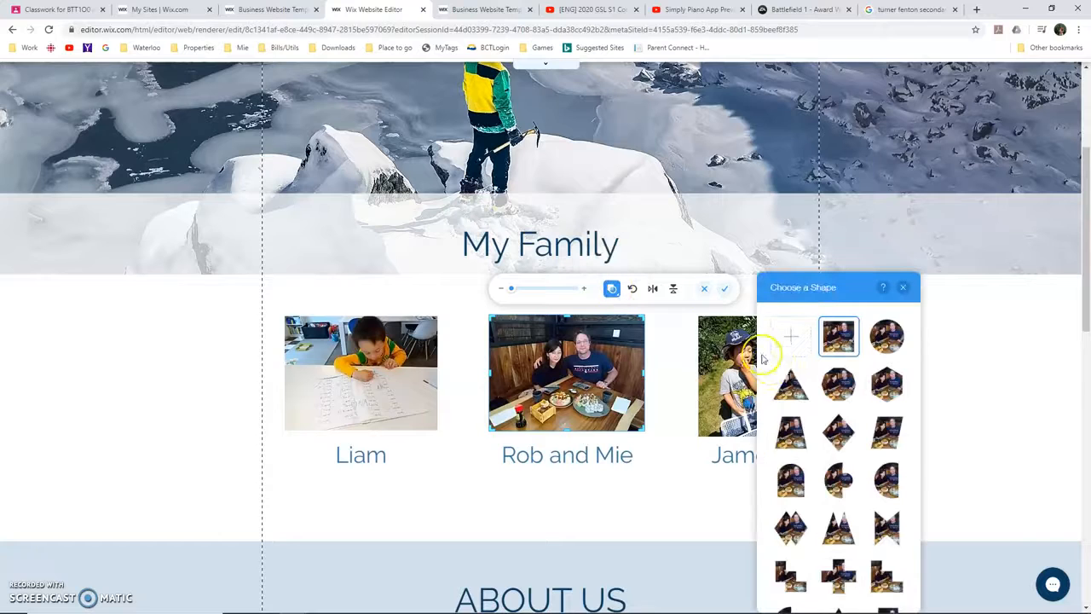
{"action": "left_click", "coordinate": [839, 390]}
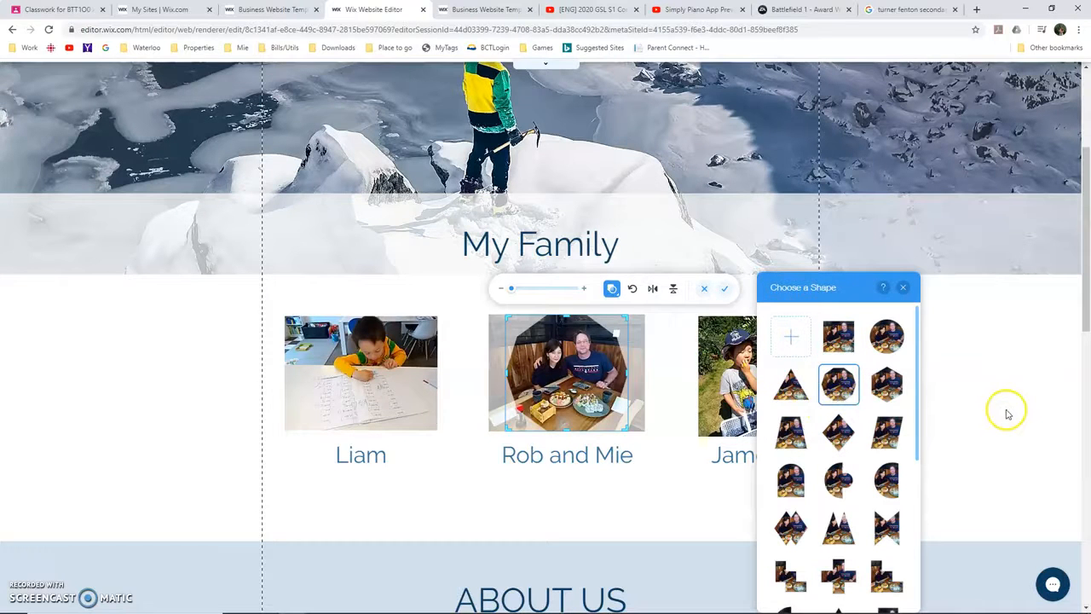
{"action": "left_click", "coordinate": [1058, 400]}
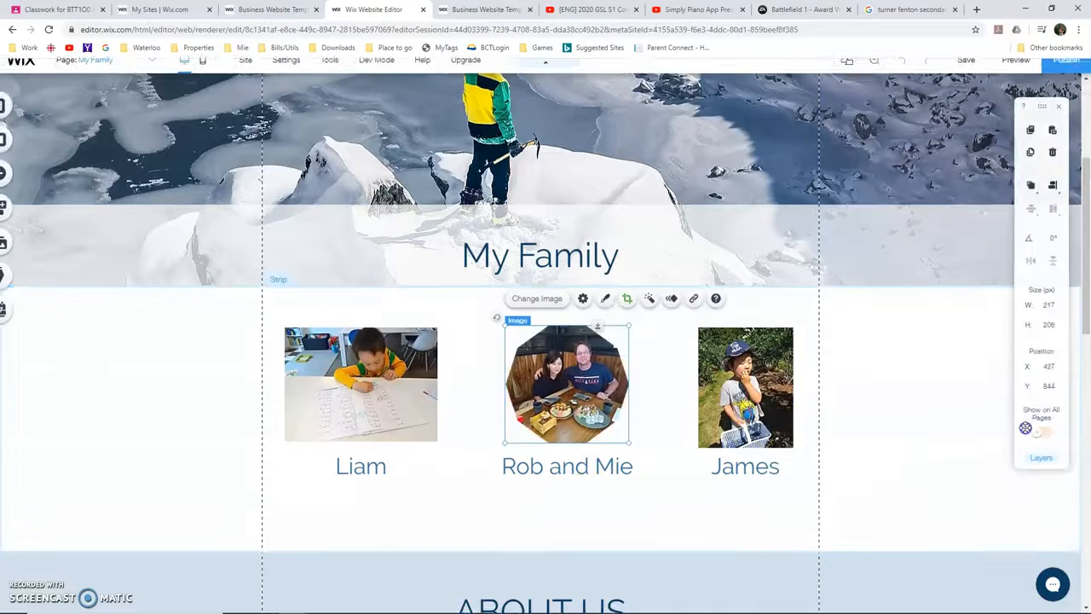
Replace the ABOUT US placeholder paragraphs with two lines: "My wife is from Japan" and "I have two very active boys"
{"action": "scroll", "coordinate": [689, 436], "scroll_direction": "down", "scroll_amount": 2}
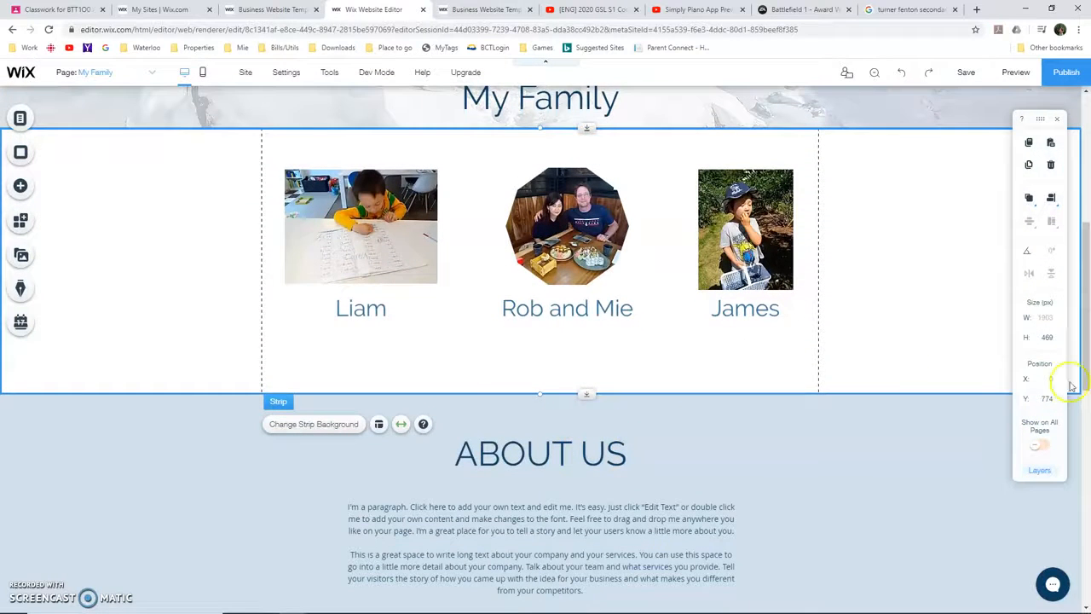
{"action": "double_click", "coordinate": [488, 510]}
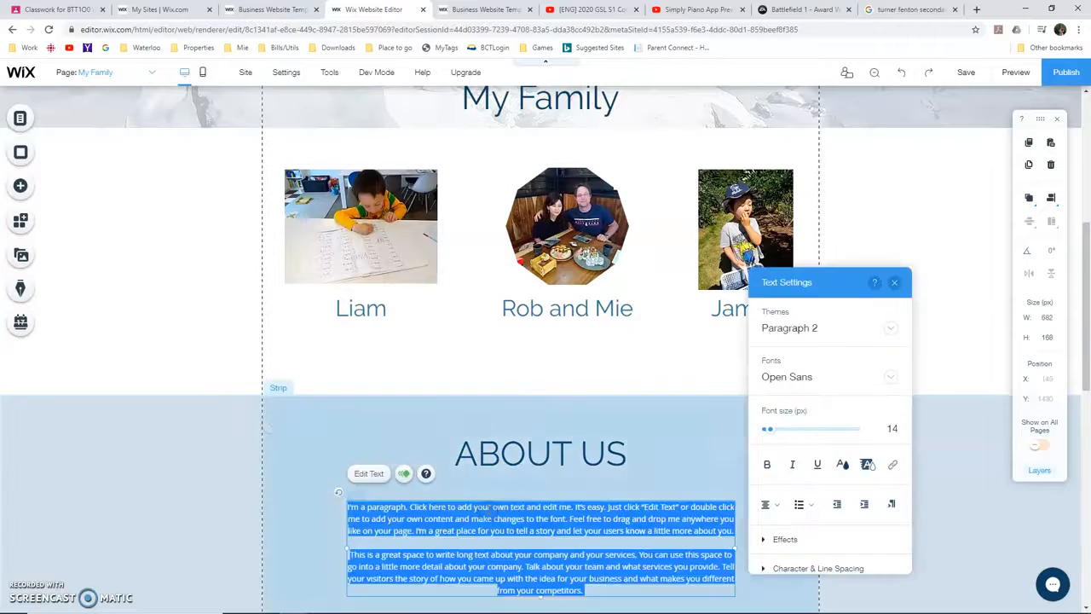
{"action": "type", "text": "My wife is from J"}
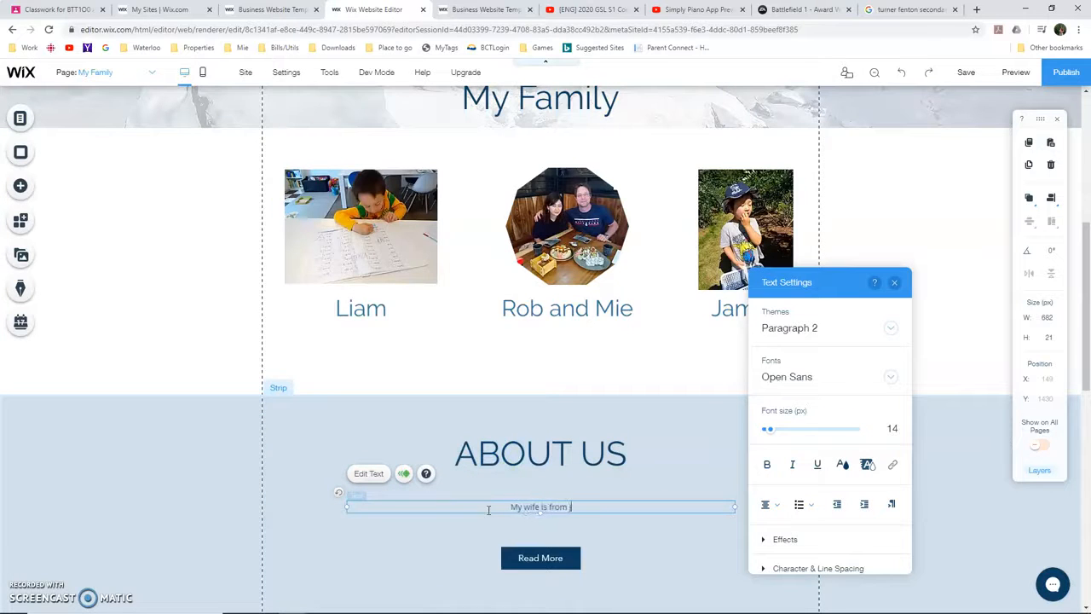
{"action": "type", "text": "apan"}
{"action": "key", "text": "Return"}
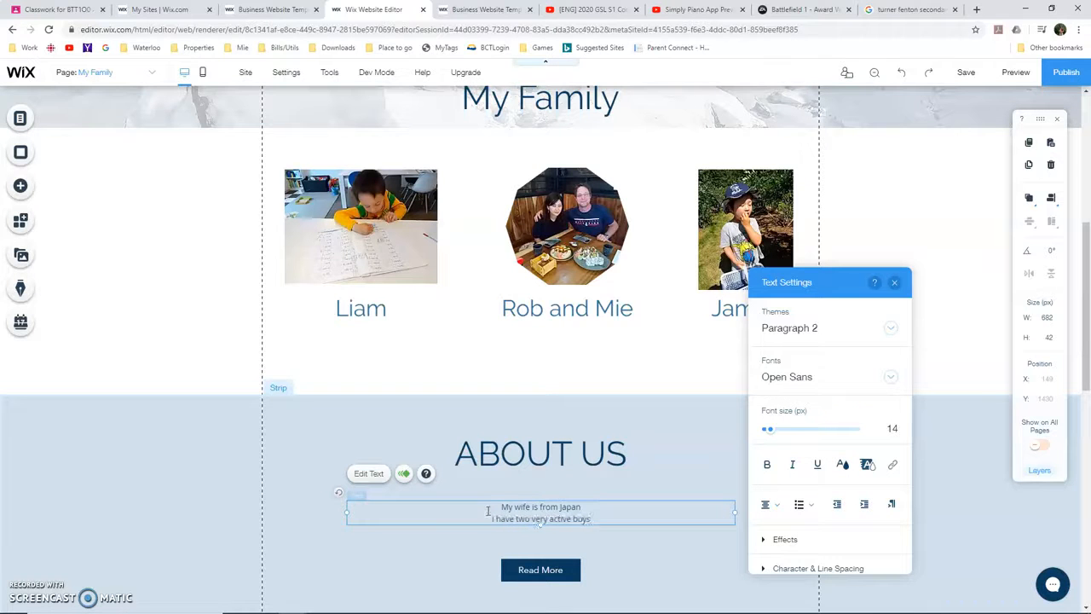
Left-align both lines of the ABOUT US text
{"action": "key", "text": "ctrl+a"}
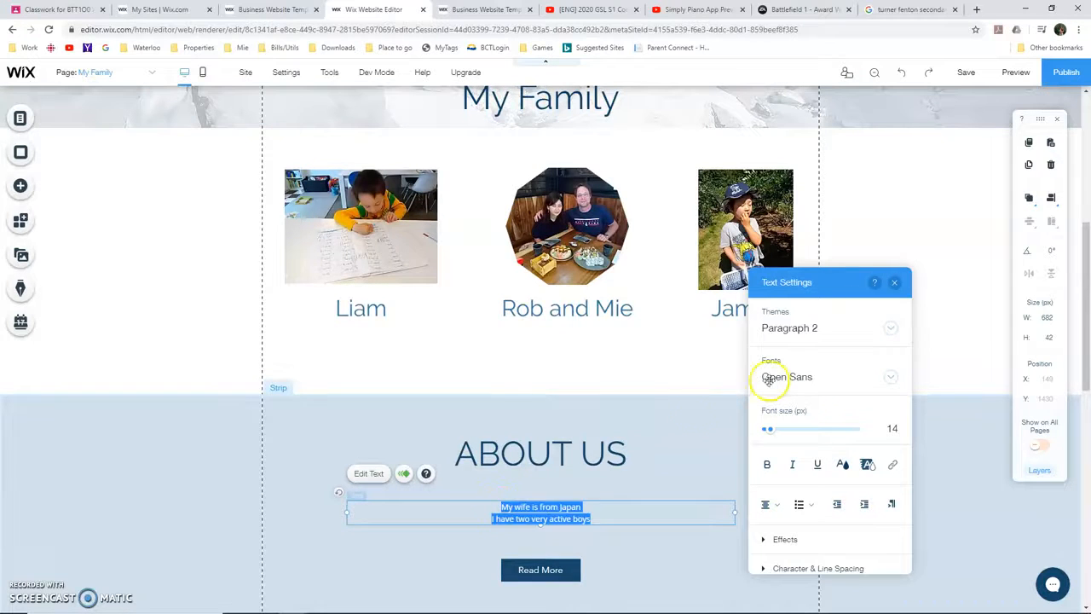
{"action": "left_click", "coordinate": [770, 503]}
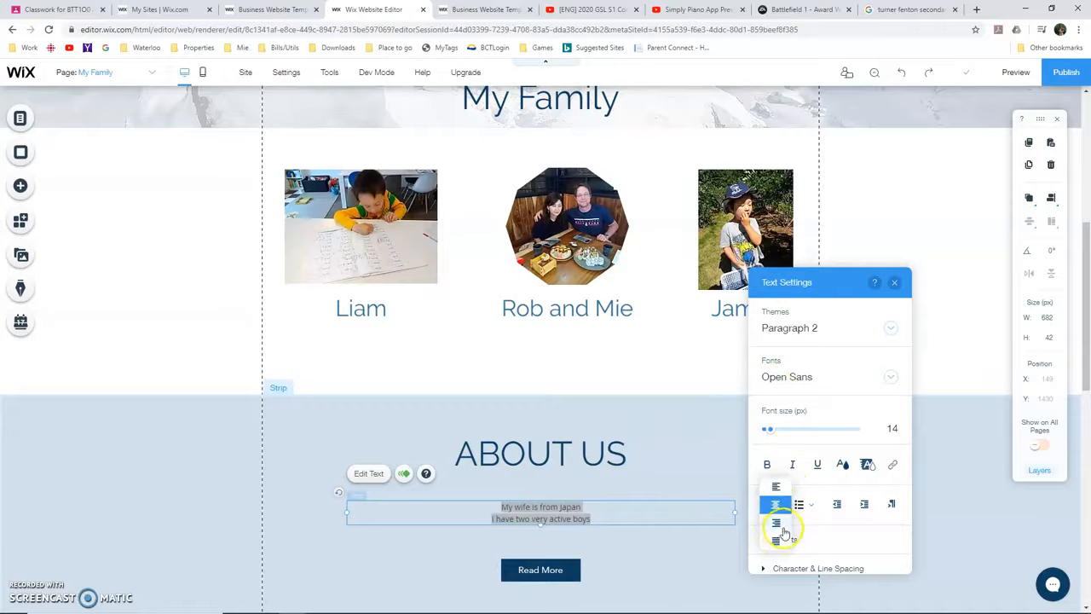
{"action": "left_click", "coordinate": [776, 487]}
{"action": "left_click", "coordinate": [201, 324]}
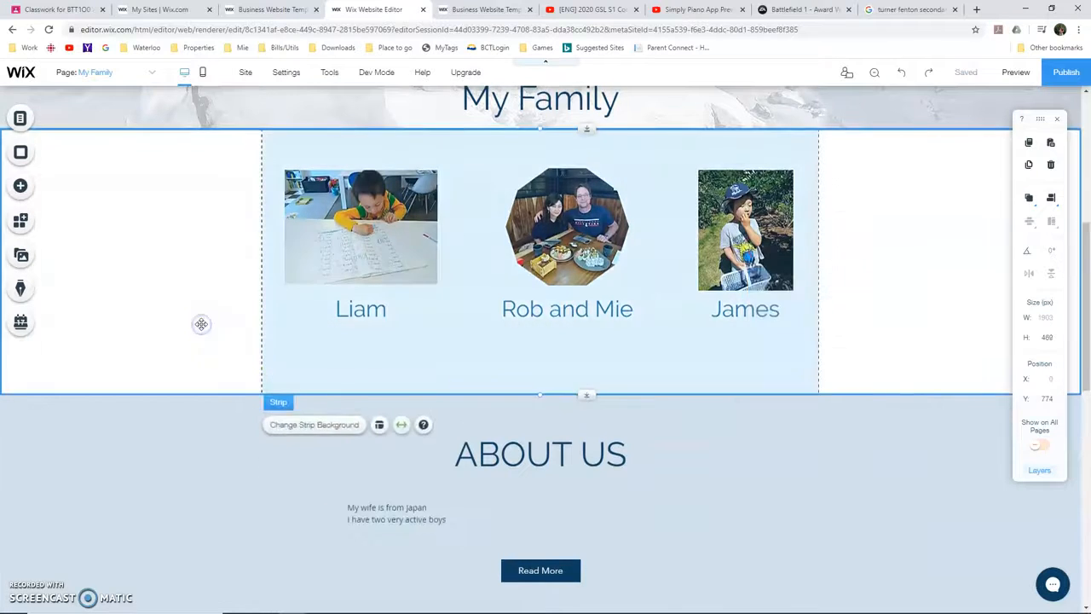
{"action": "scroll", "coordinate": [201, 324], "scroll_direction": "up", "scroll_amount": 4}
{"action": "scroll", "coordinate": [554, 384], "scroll_direction": "down", "scroll_amount": 2}
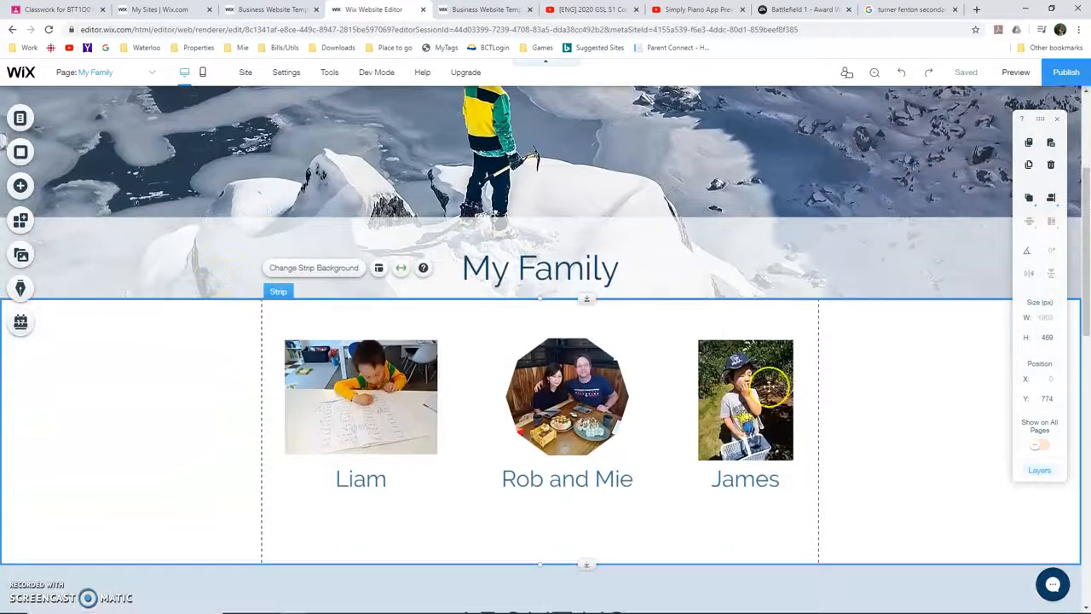
{"action": "scroll", "coordinate": [110, 229], "scroll_direction": "up", "scroll_amount": 3}
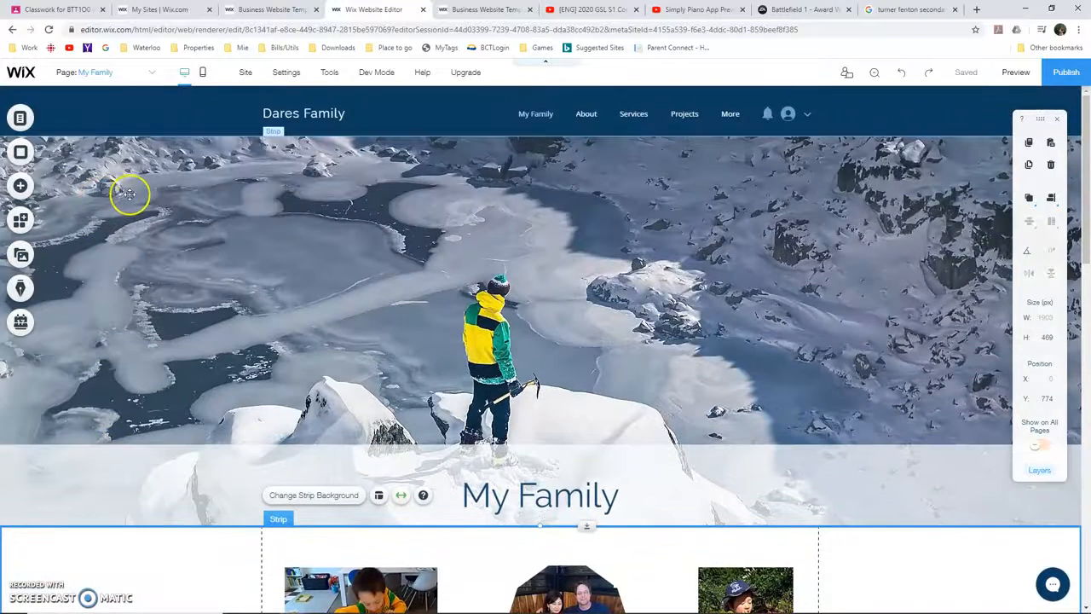
{"action": "left_click", "coordinate": [23, 187]}
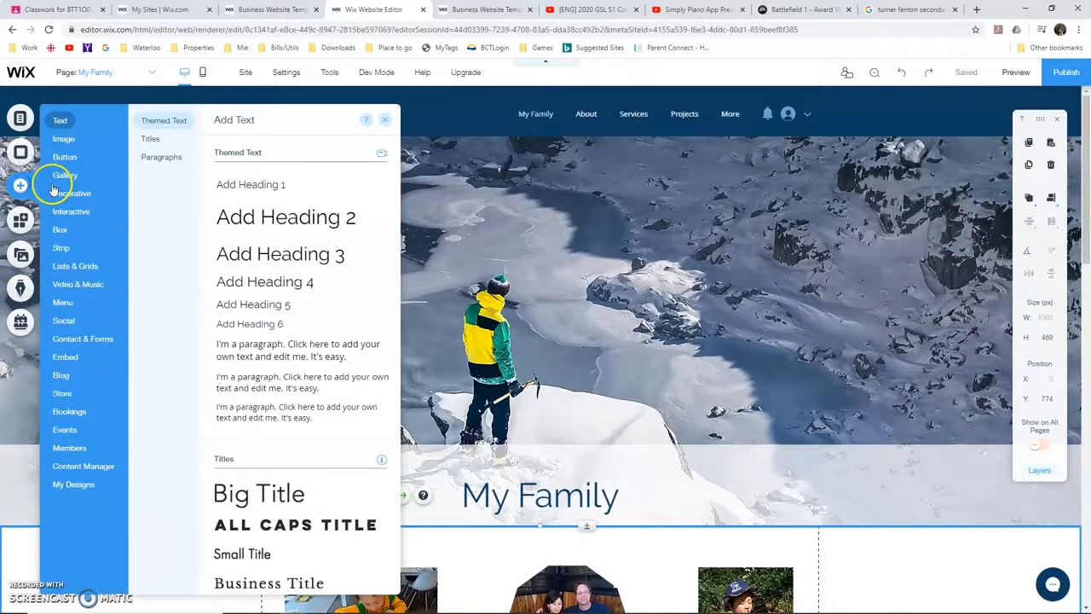
{"action": "left_click", "coordinate": [70, 193]}
{"action": "left_click", "coordinate": [23, 154]}
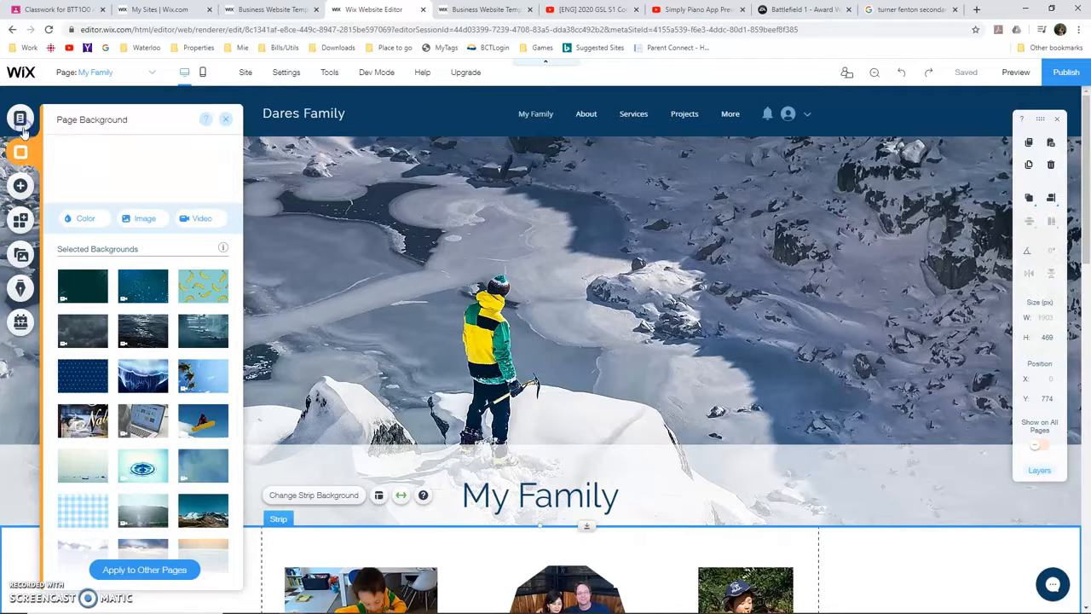
Open the site's page list, view the Projects page and hide the Services page from the navigation
{"action": "left_click", "coordinate": [20, 118]}
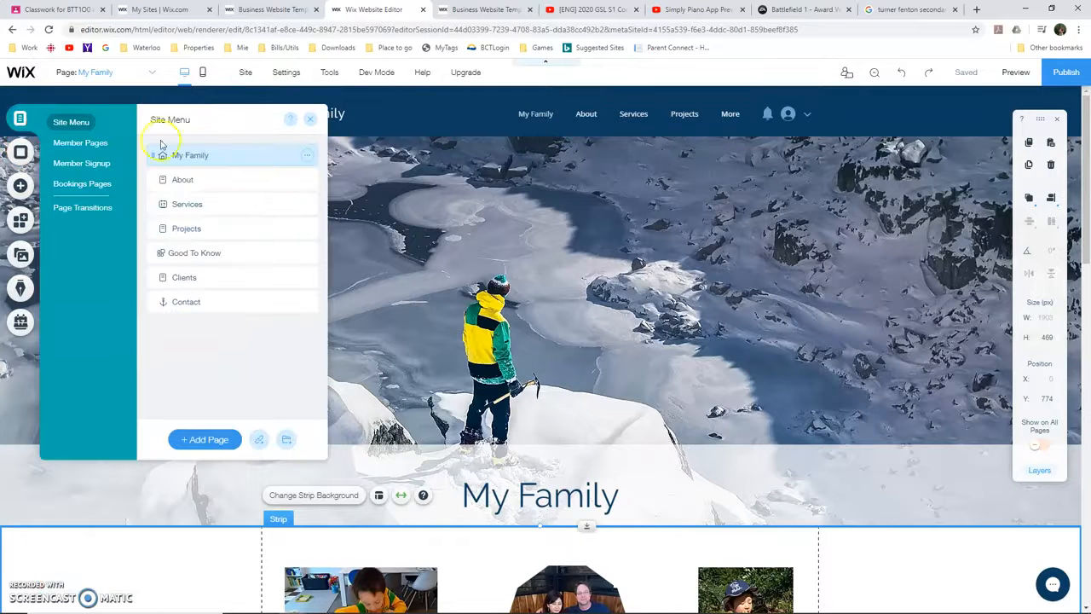
{"action": "left_click_drag", "start_coordinate": [161, 145], "coordinate": [186, 169]}
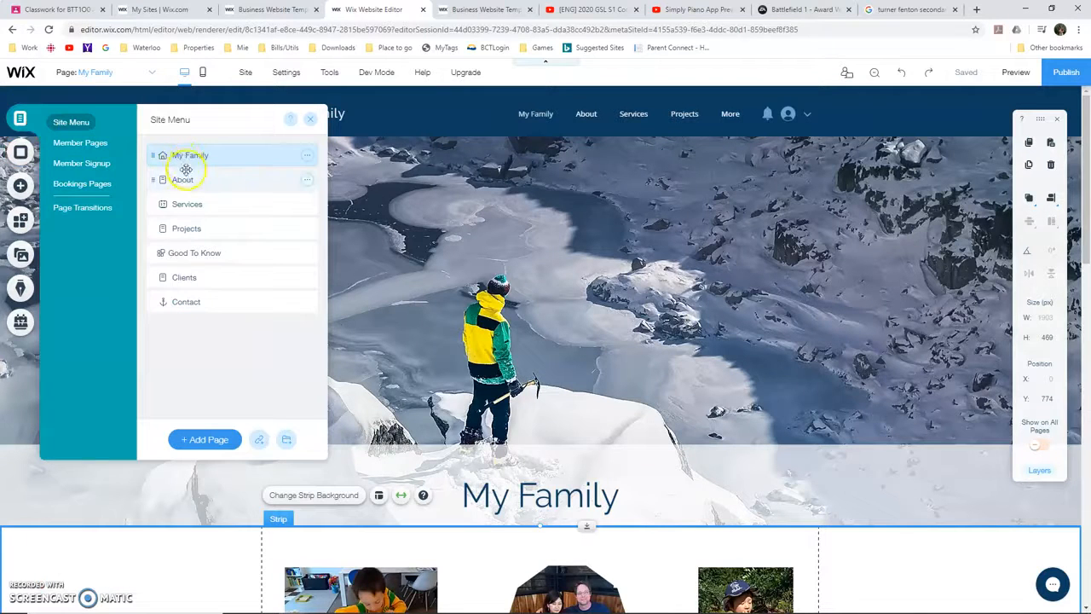
{"action": "left_click", "coordinate": [206, 230]}
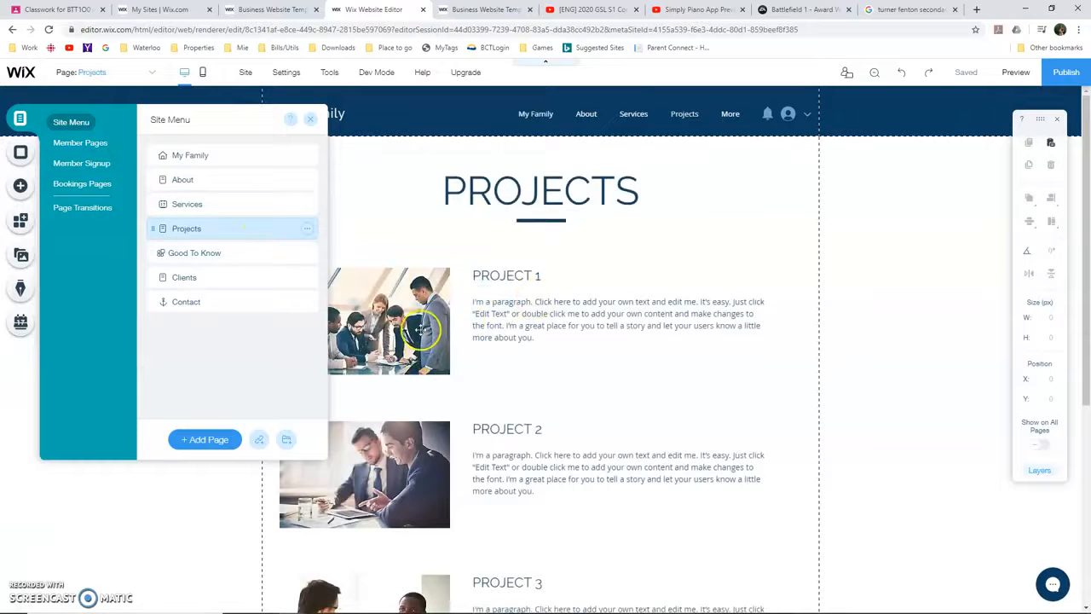
{"action": "left_click", "coordinate": [307, 209]}
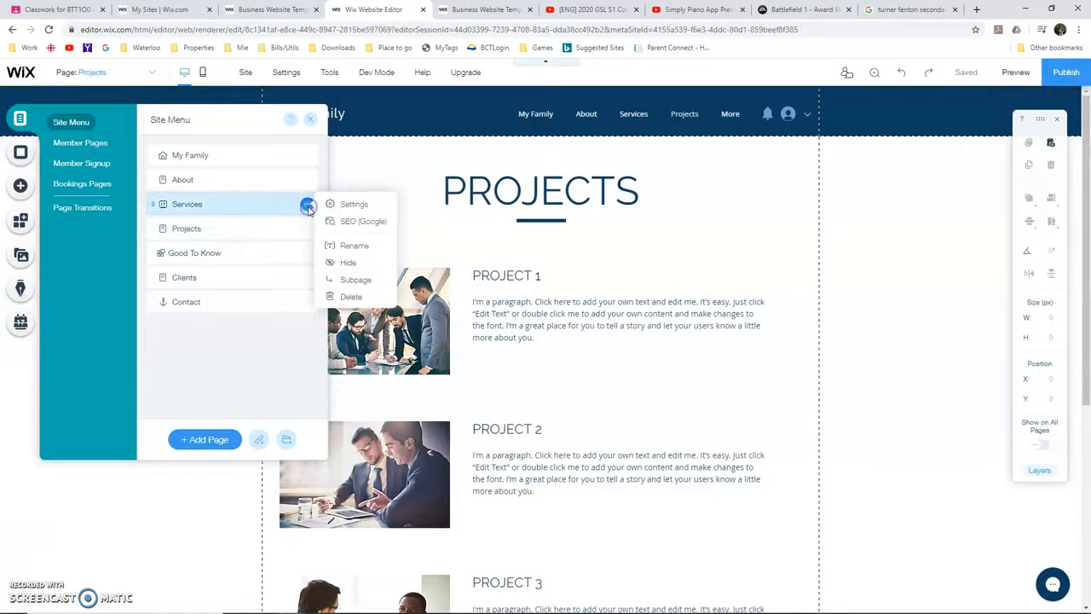
{"action": "left_click", "coordinate": [345, 262]}
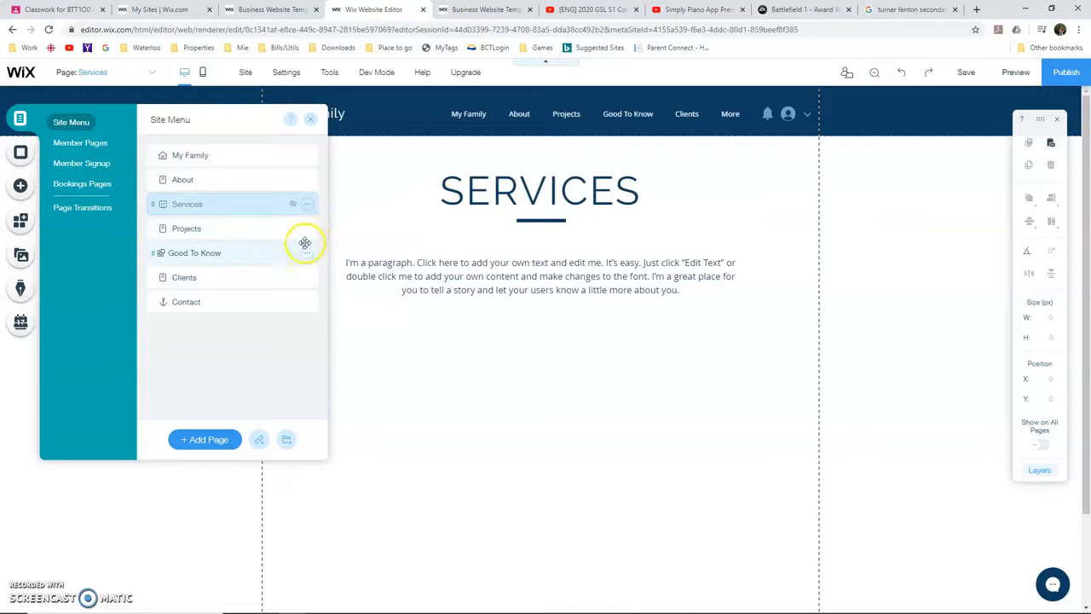
Hide the Good To Know, Clients and About pages from the site navigation
{"action": "left_click", "coordinate": [307, 253]}
{"action": "left_click", "coordinate": [356, 328]}
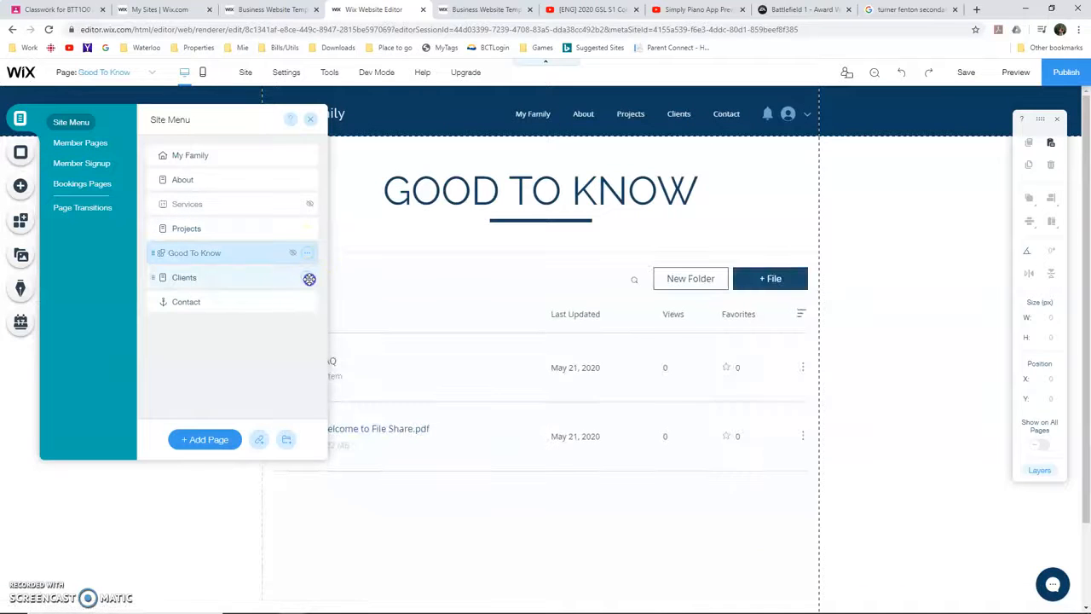
{"action": "left_click", "coordinate": [306, 278]}
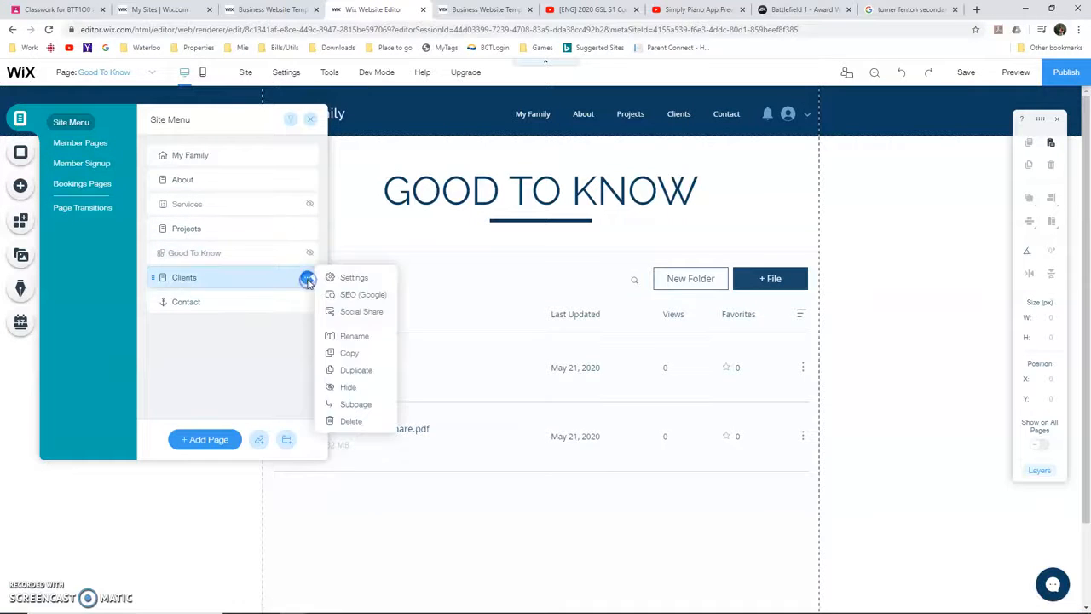
{"action": "left_click", "coordinate": [307, 278]}
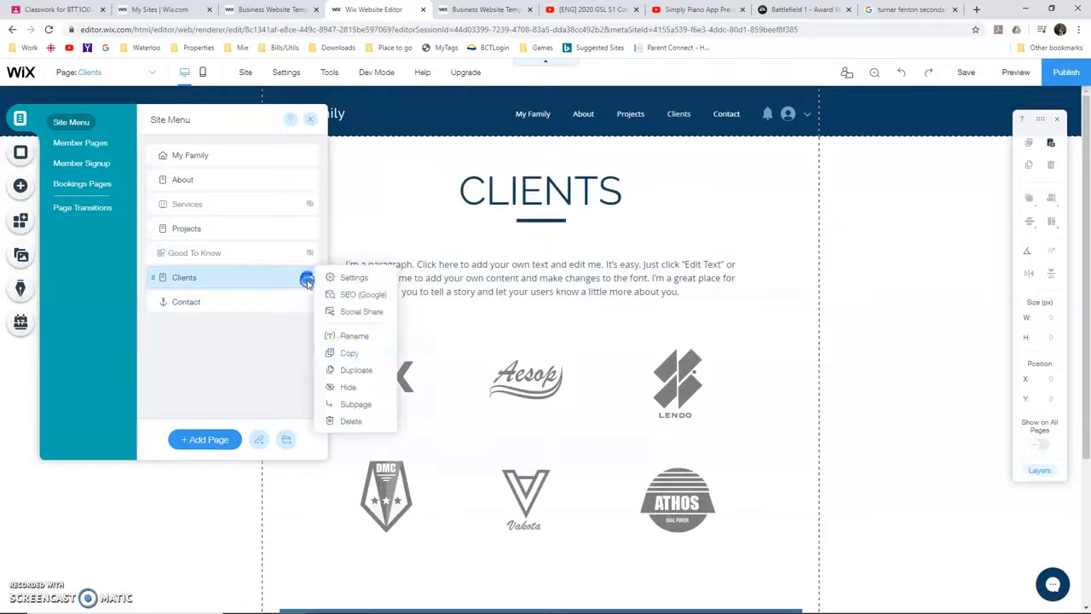
{"action": "left_click", "coordinate": [348, 389]}
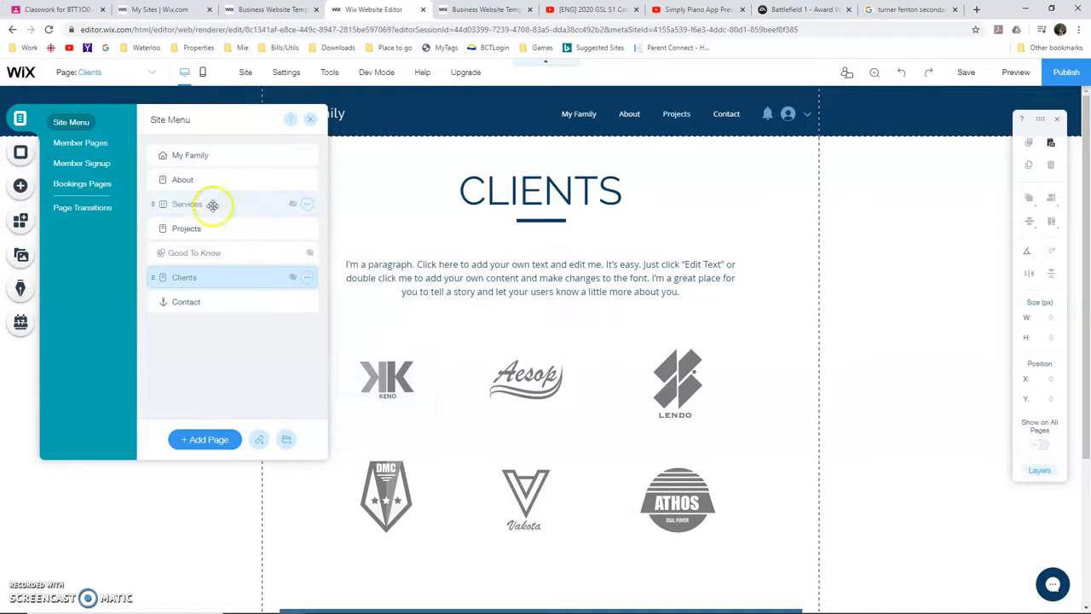
{"action": "left_click", "coordinate": [306, 180]}
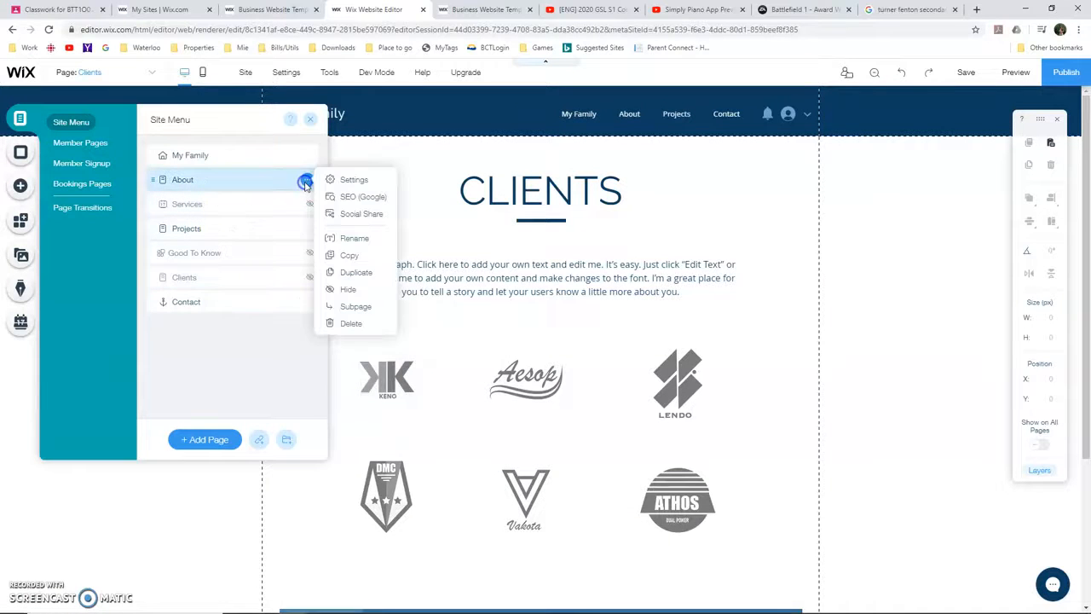
{"action": "left_click", "coordinate": [354, 289]}
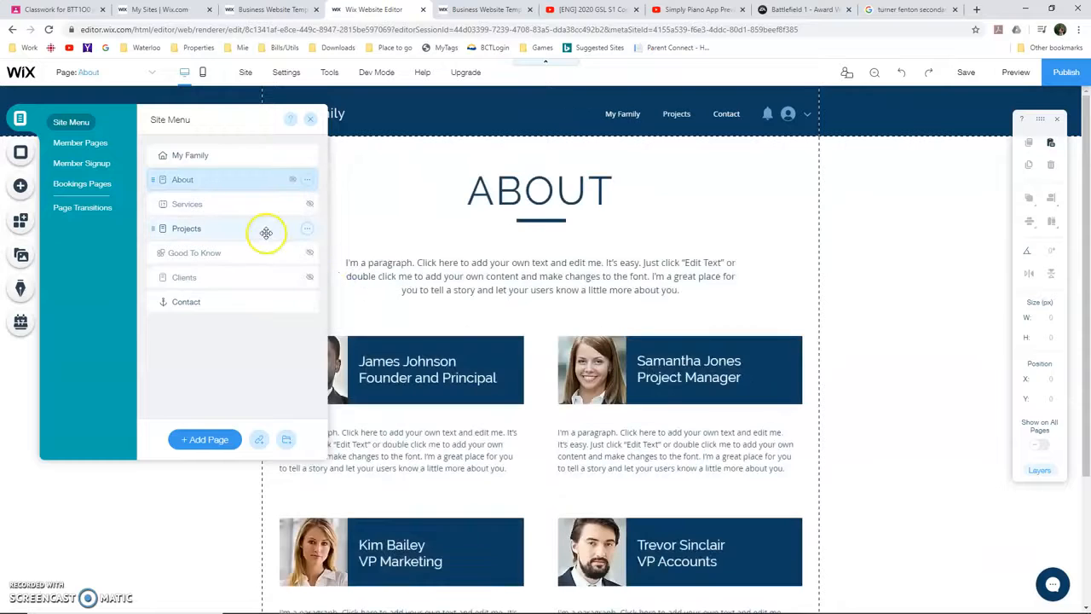
Go to the Projects page and delete the photo beside PROJECT 1
{"action": "left_click", "coordinate": [268, 231]}
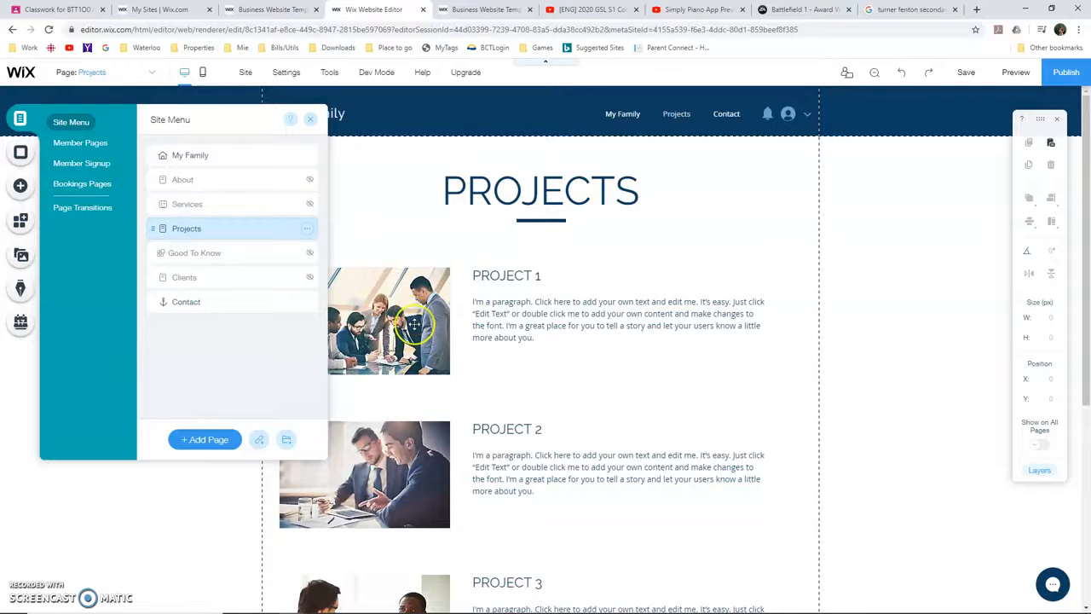
{"action": "left_click", "coordinate": [417, 407]}
{"action": "key", "text": "Delete"}
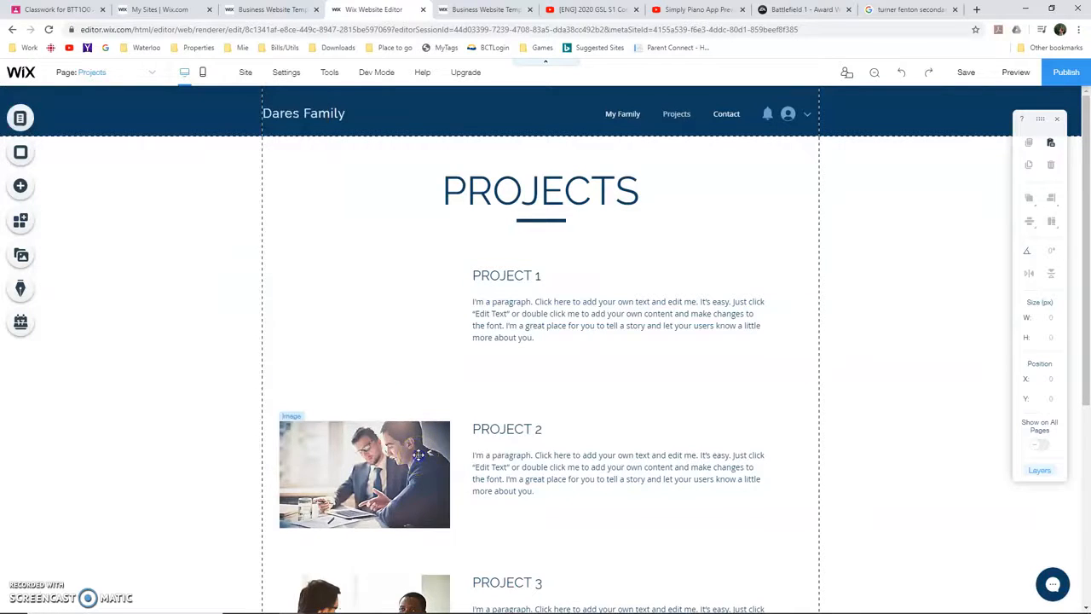
Delete the PROJECT 2 photo and all photos, headings and paragraphs belonging to PROJECT 3 and PROJECT 4
{"action": "left_click", "coordinate": [417, 454]}
{"action": "key", "text": "Delete"}
{"action": "scroll", "coordinate": [418, 455], "scroll_direction": "down", "scroll_amount": 2}
{"action": "left_click", "coordinate": [505, 411]}
{"action": "key", "text": "Delete"}
{"action": "scroll", "coordinate": [914, 391], "scroll_direction": "down", "scroll_amount": 2}
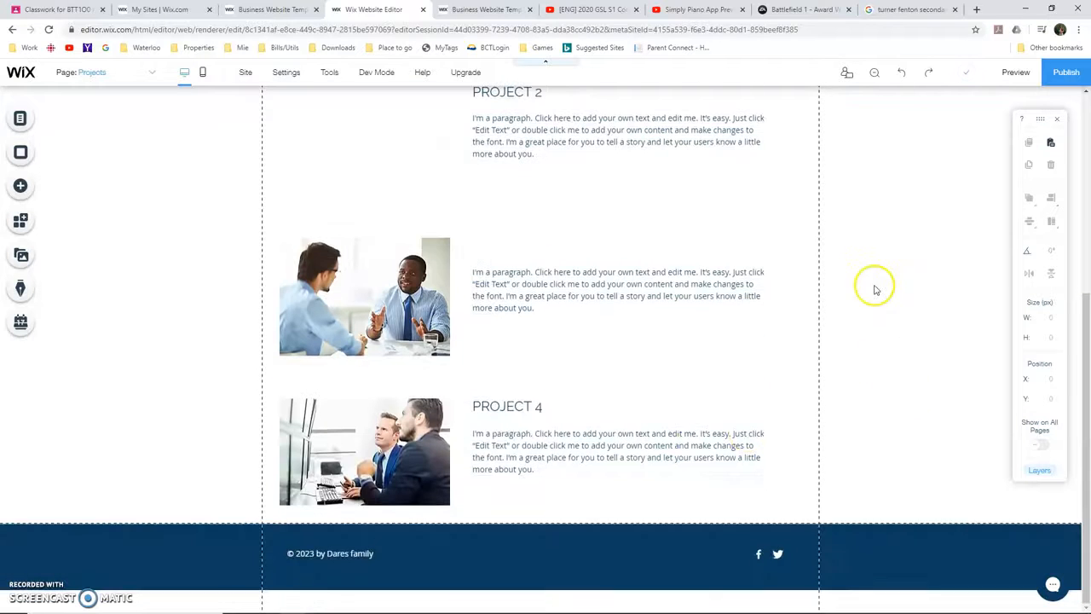
{"action": "left_click_drag", "start_coordinate": [883, 213], "coordinate": [192, 515]}
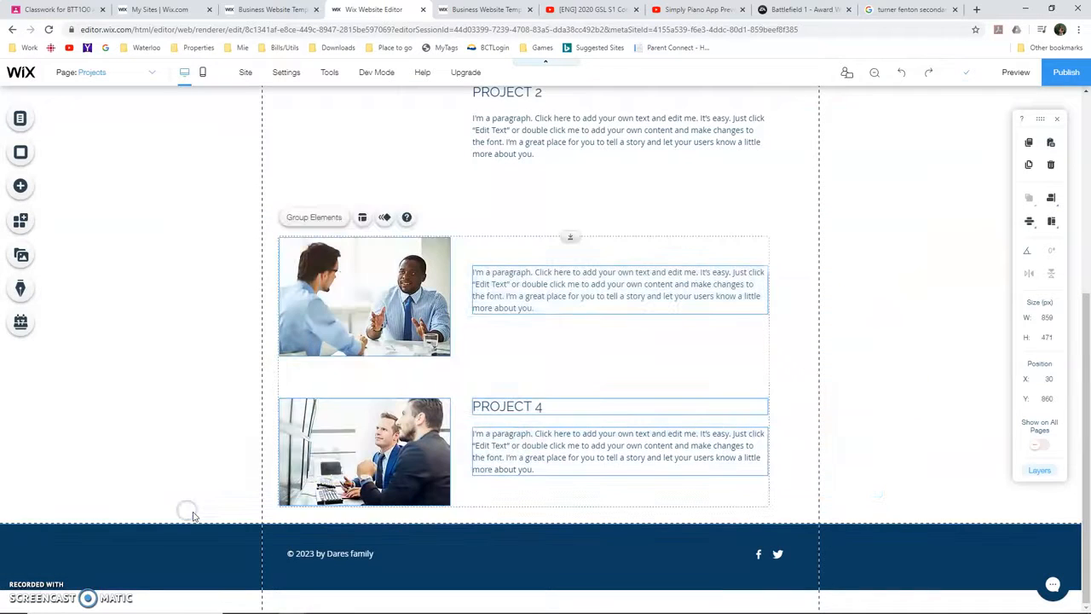
{"action": "key", "text": "Delete"}
{"action": "scroll", "coordinate": [214, 494], "scroll_direction": "up", "scroll_amount": 4}
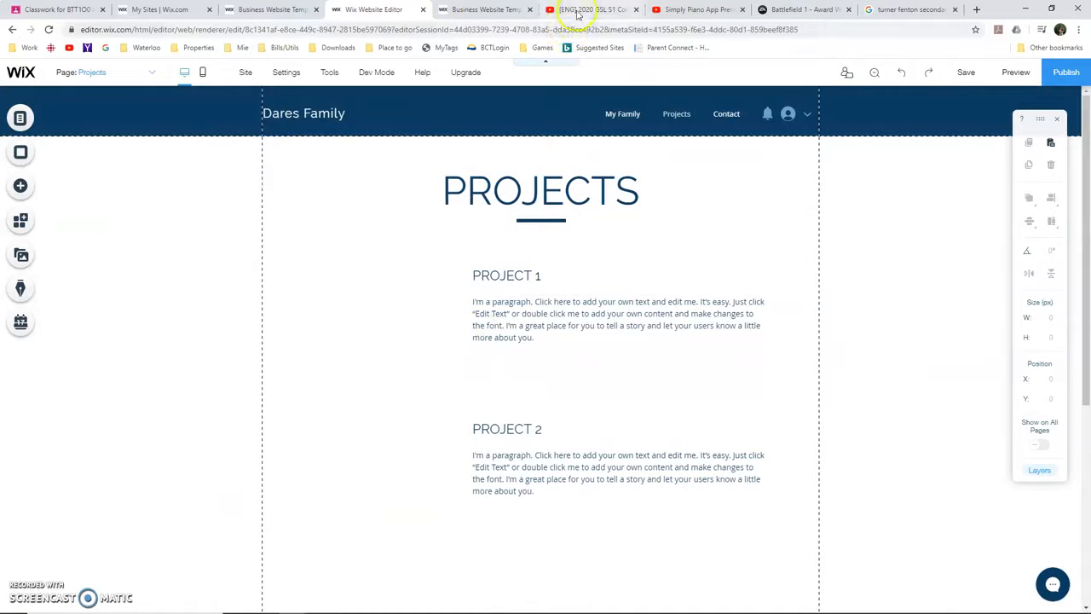
Switch to the Simply Piano App Preview video on YouTube and copy its embed code
{"action": "left_click", "coordinate": [715, 11]}
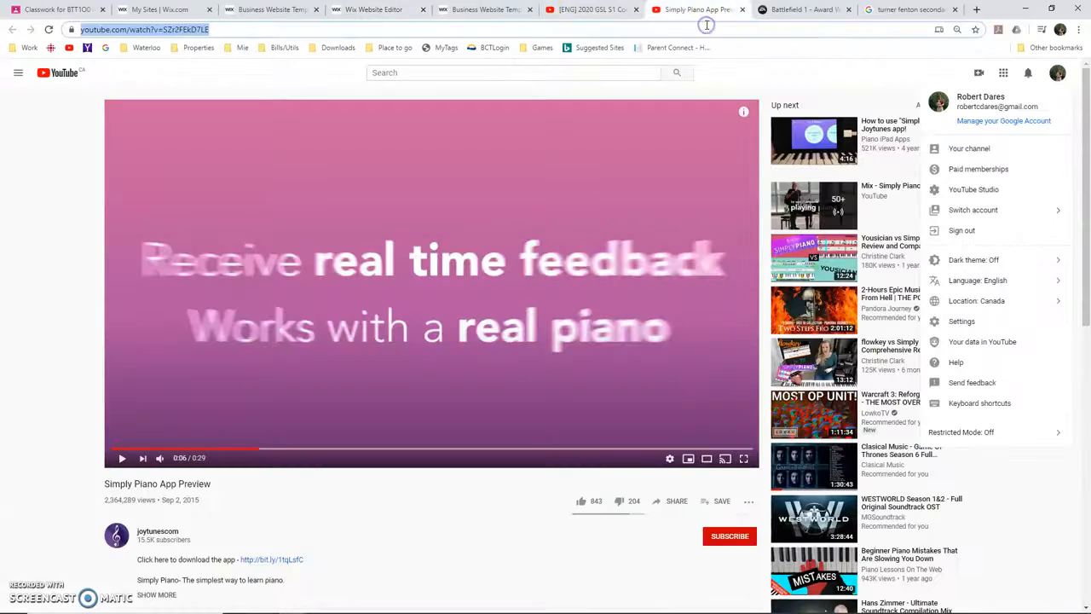
{"action": "right_click", "coordinate": [394, 289]}
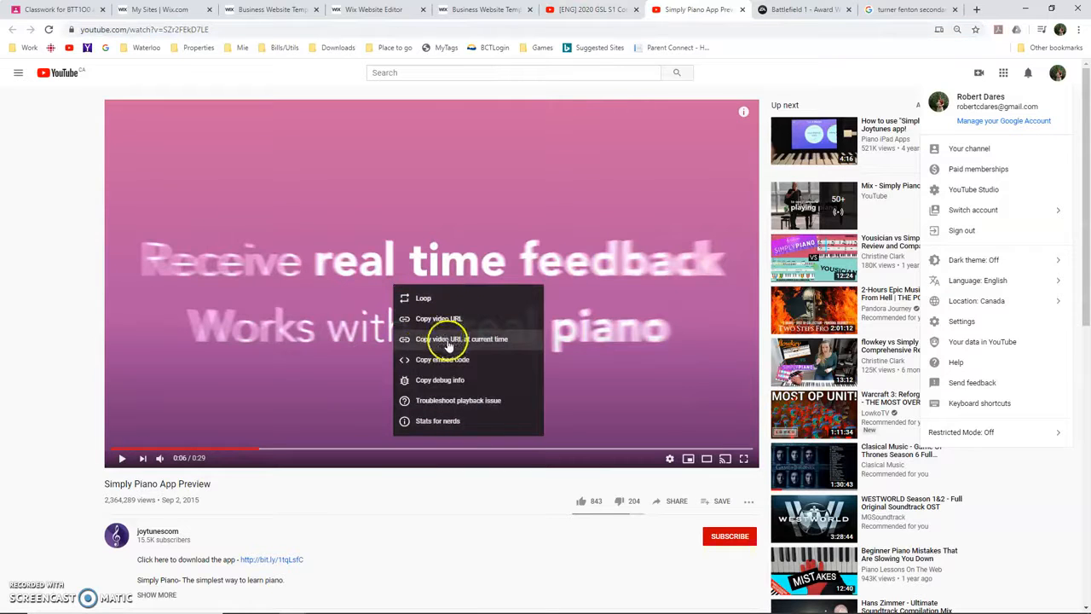
{"action": "left_click", "coordinate": [454, 360]}
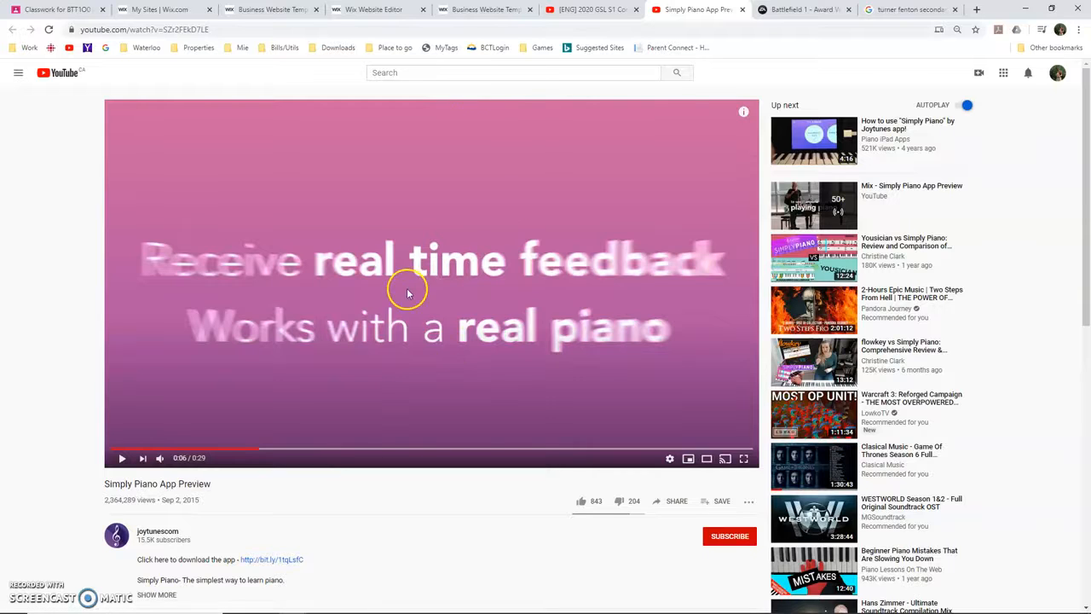
Return to the Wix editor and add a YouTube video player to the Projects page
{"action": "left_click", "coordinate": [388, 10]}
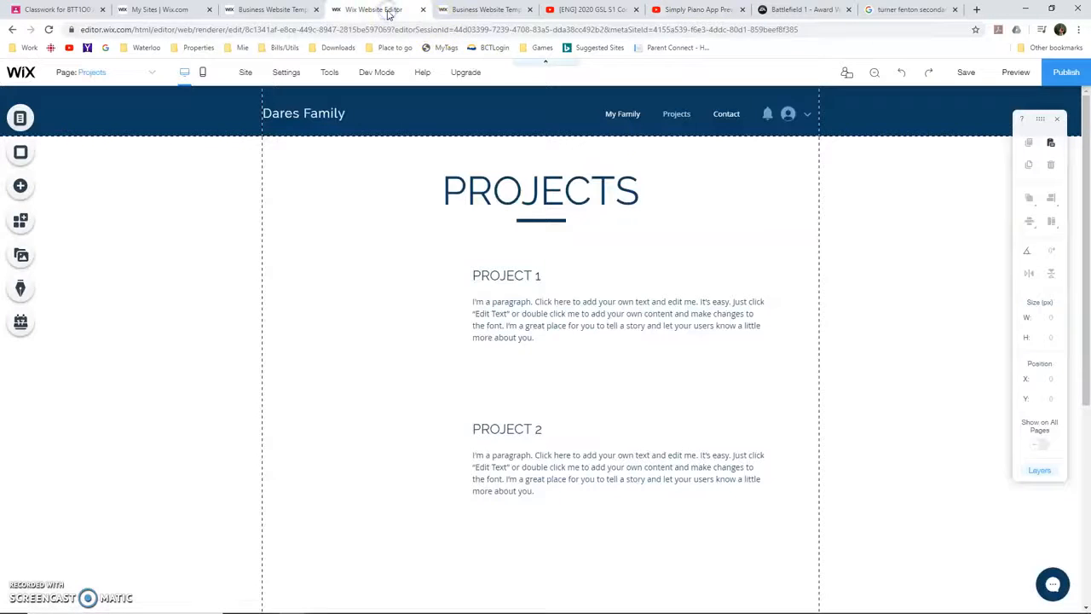
{"action": "left_click", "coordinate": [21, 188]}
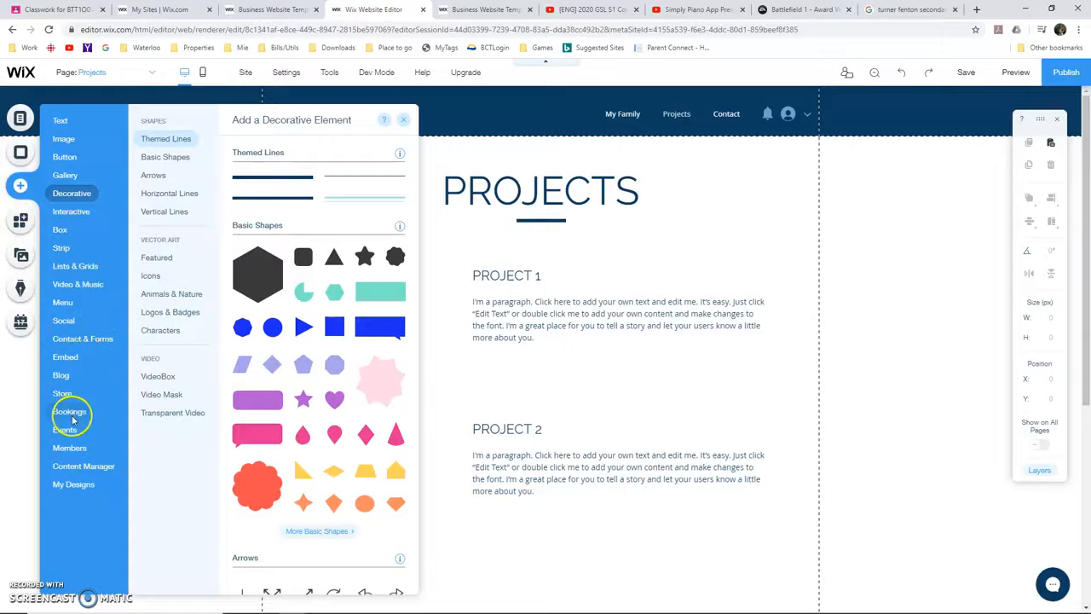
{"action": "mouse_move", "coordinate": [78, 359]}
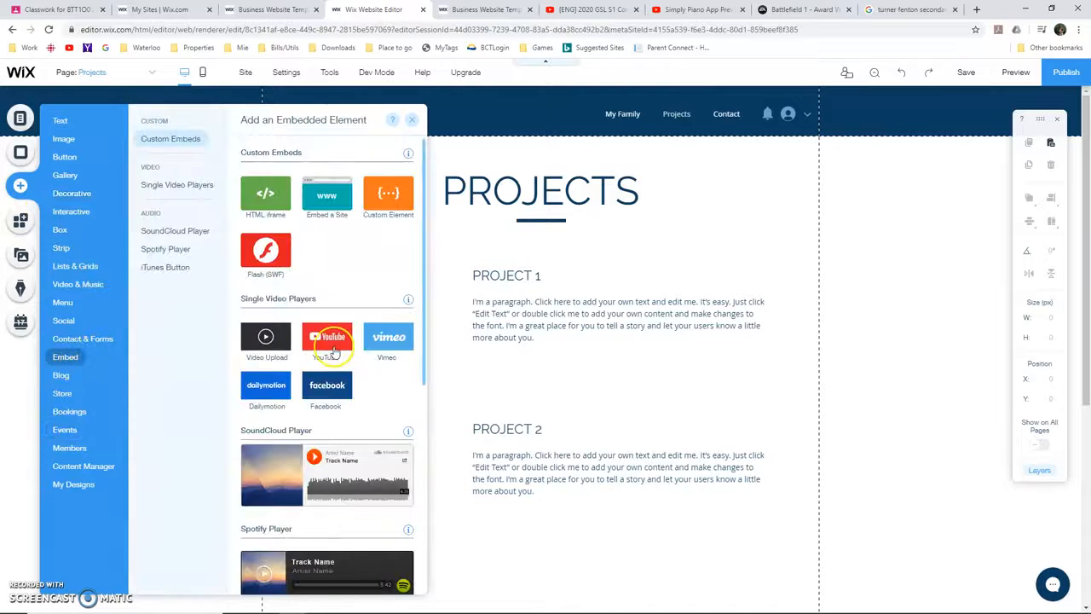
{"action": "left_click", "coordinate": [335, 348]}
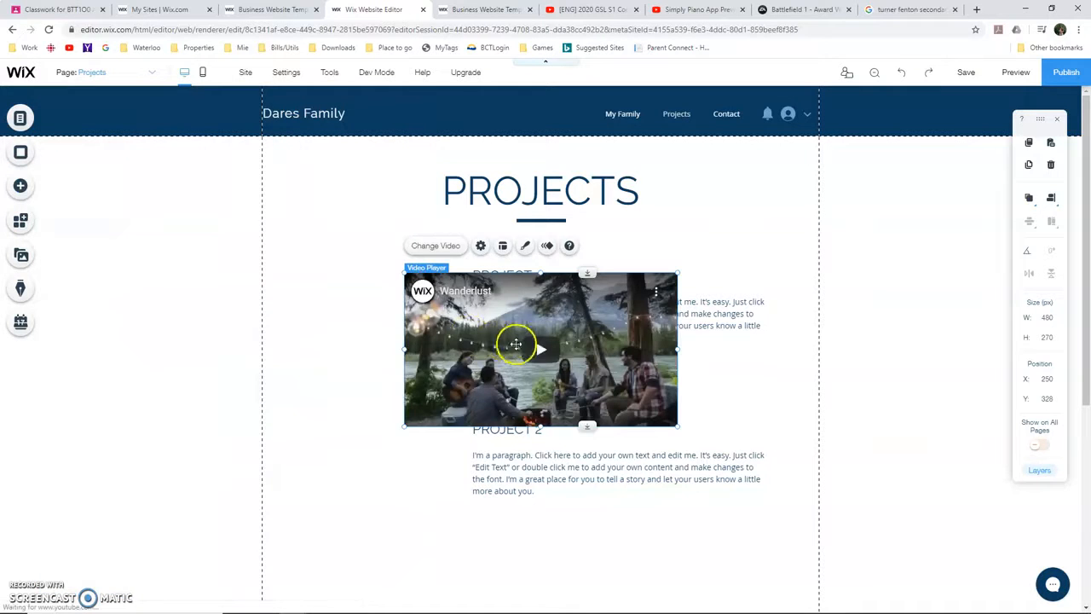
Shrink the video player to about 324 by 182 px and place it in the empty space beside PROJECT 1
{"action": "left_click_drag", "start_coordinate": [470, 314], "coordinate": [336, 405]}
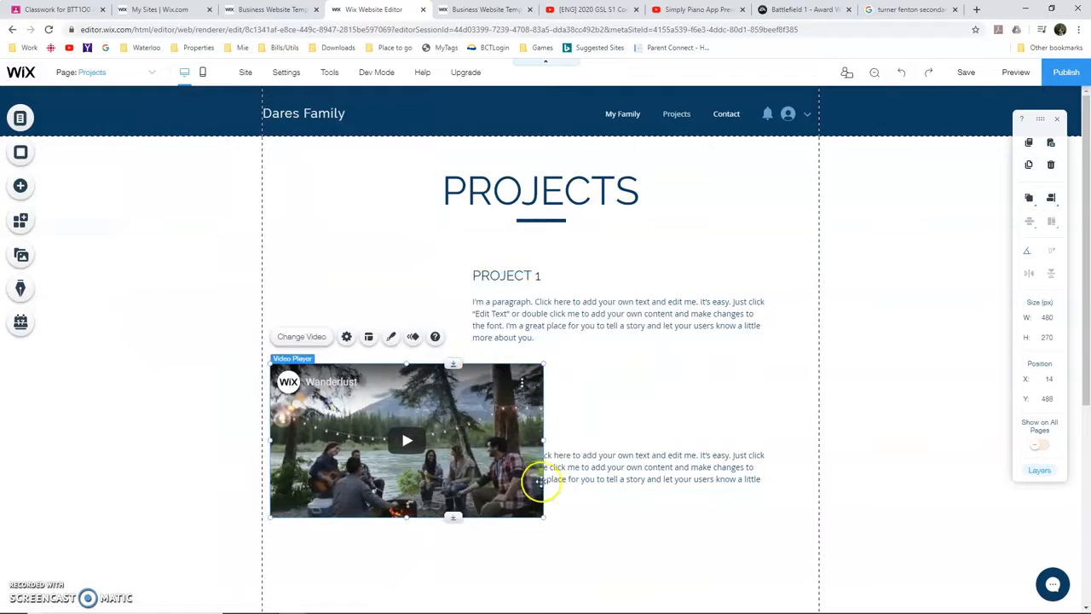
{"action": "left_click_drag", "start_coordinate": [542, 517], "coordinate": [461, 468]}
{"action": "left_click_drag", "start_coordinate": [429, 394], "coordinate": [431, 289]}
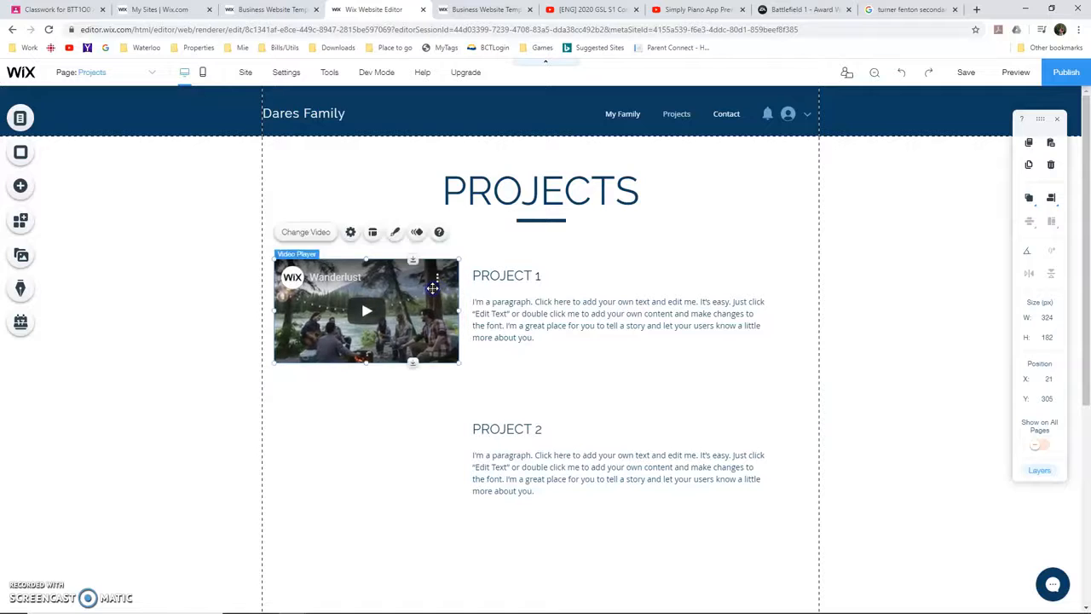
Replace the video player's sample video with the copied Simply Piano embed code
{"action": "left_click", "coordinate": [351, 233]}
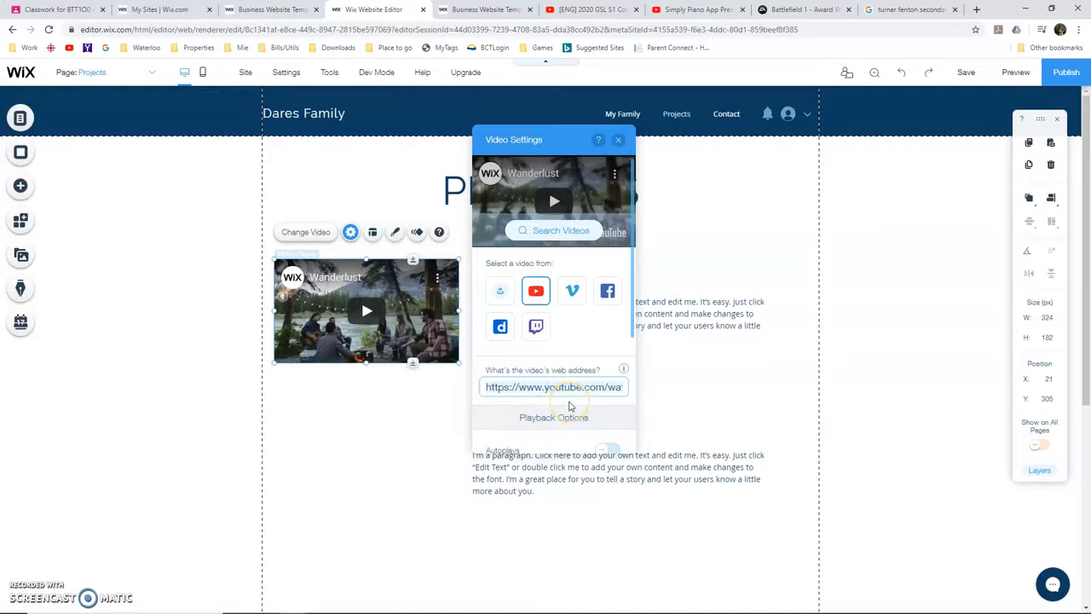
{"action": "key", "text": "ctrl+v"}
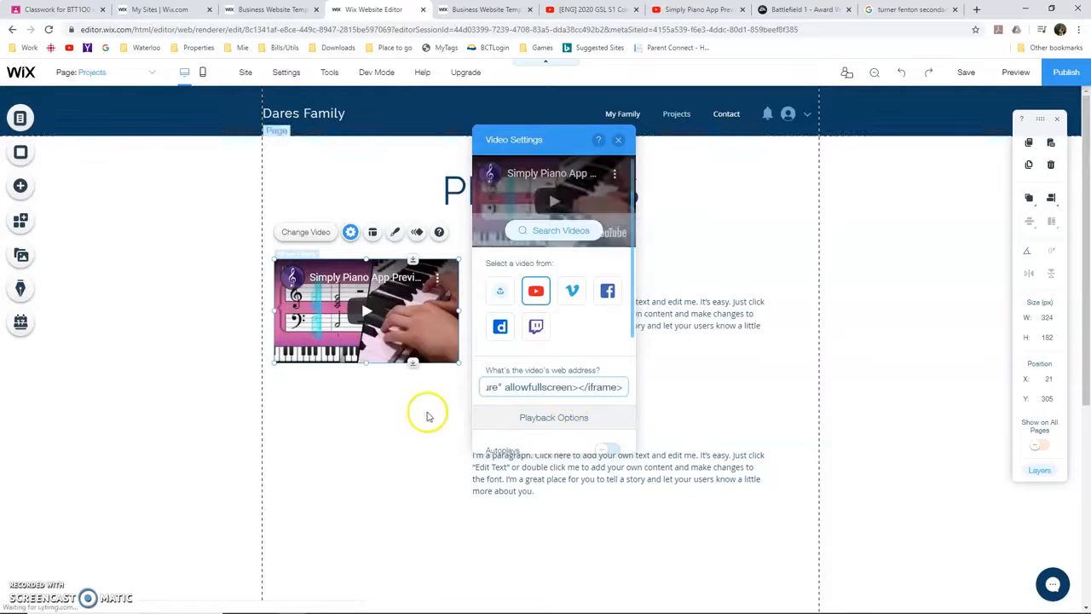
{"action": "left_click", "coordinate": [404, 429]}
Change the PROJECT 1 heading to "Simply Piano" and its paragraph to "I'm currently learning Piano using the Simply Piano App on my IPad"
{"action": "double_click", "coordinate": [506, 275]}
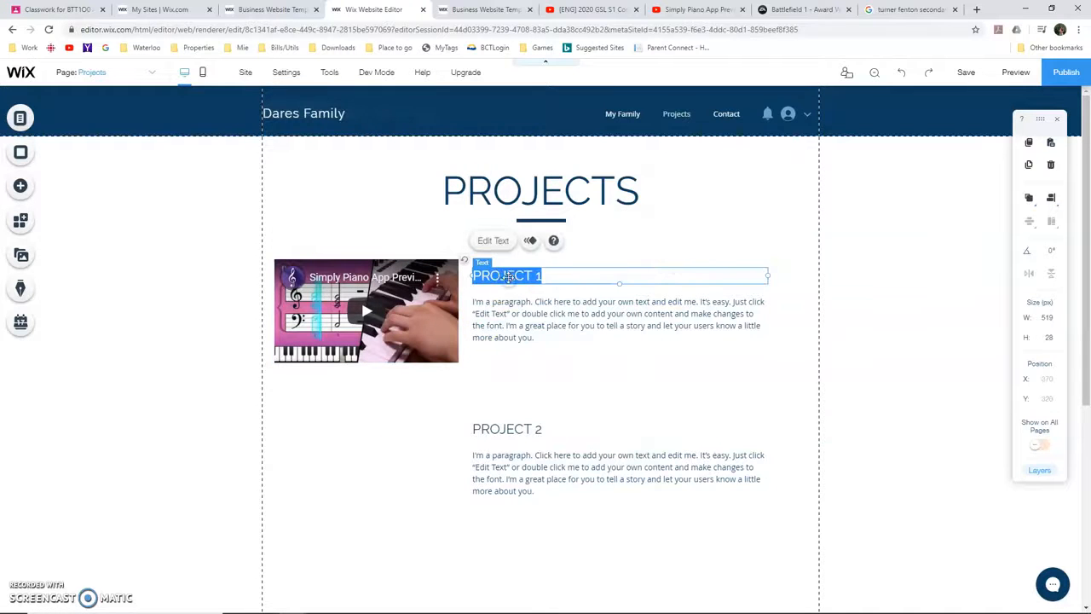
{"action": "type", "text": "Simply Piano"}
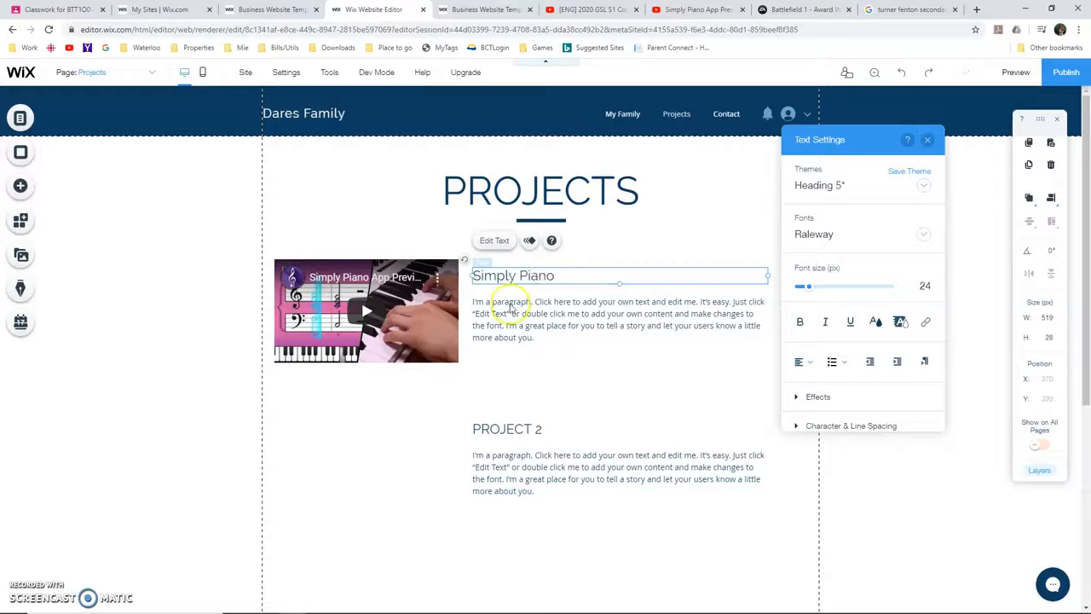
{"action": "left_click", "coordinate": [514, 315]}
{"action": "key", "text": "ctrl+a"}
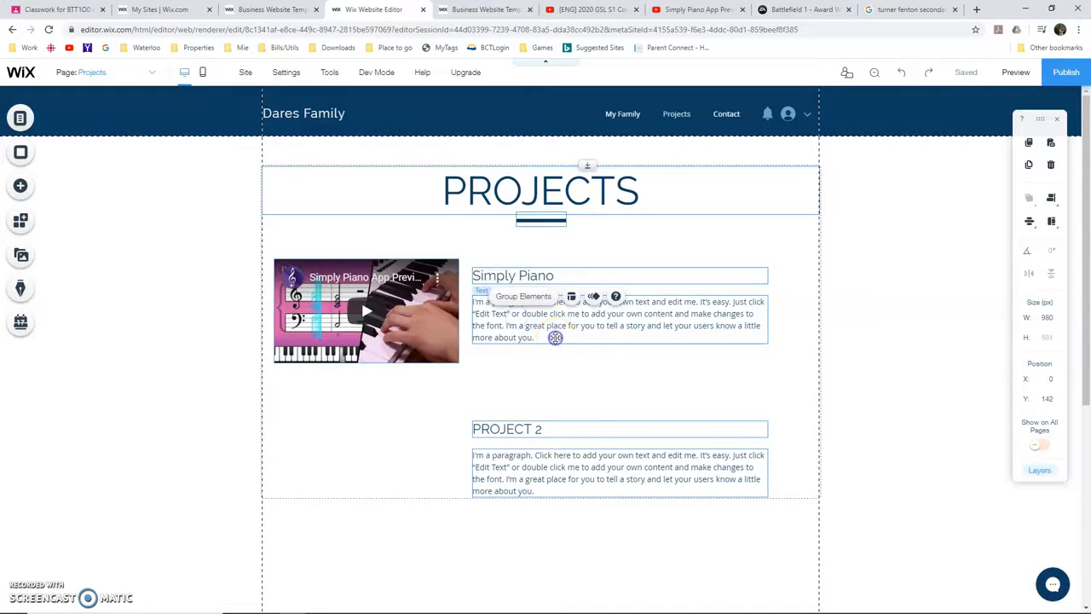
{"action": "left_click", "coordinate": [617, 325]}
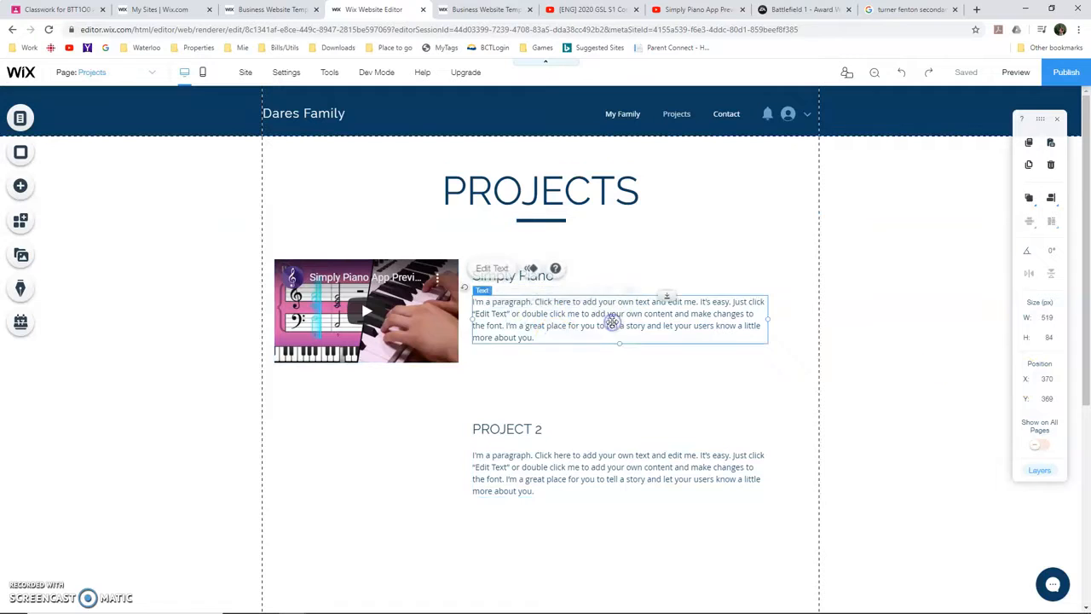
{"action": "double_click", "coordinate": [613, 323]}
{"action": "type", "text": "I'm currently learning Piano using the Simply Piano App on my iPad"}
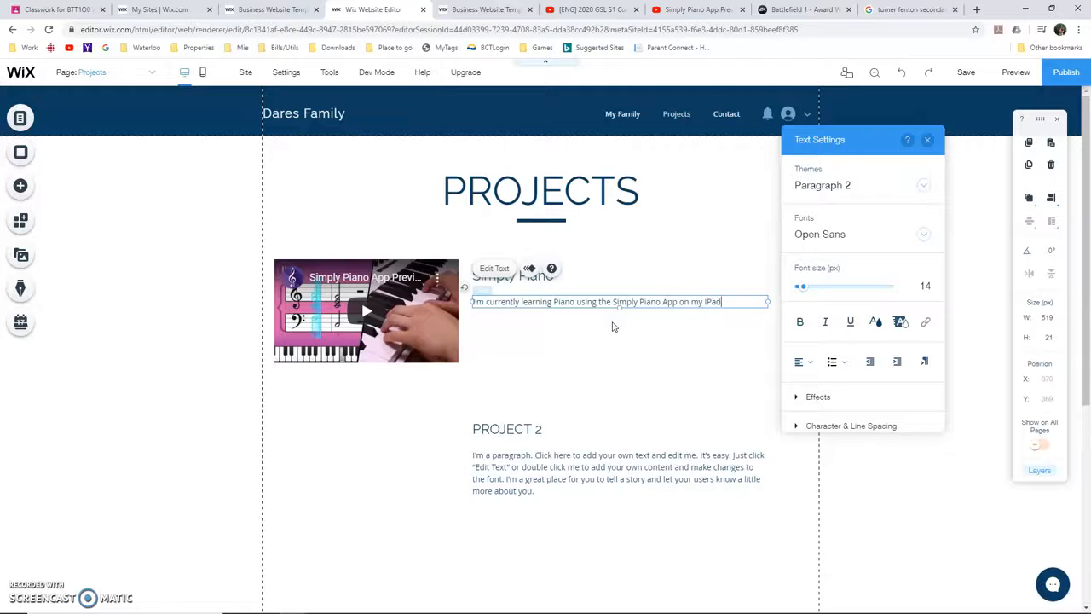
{"action": "left_click", "coordinate": [393, 426]}
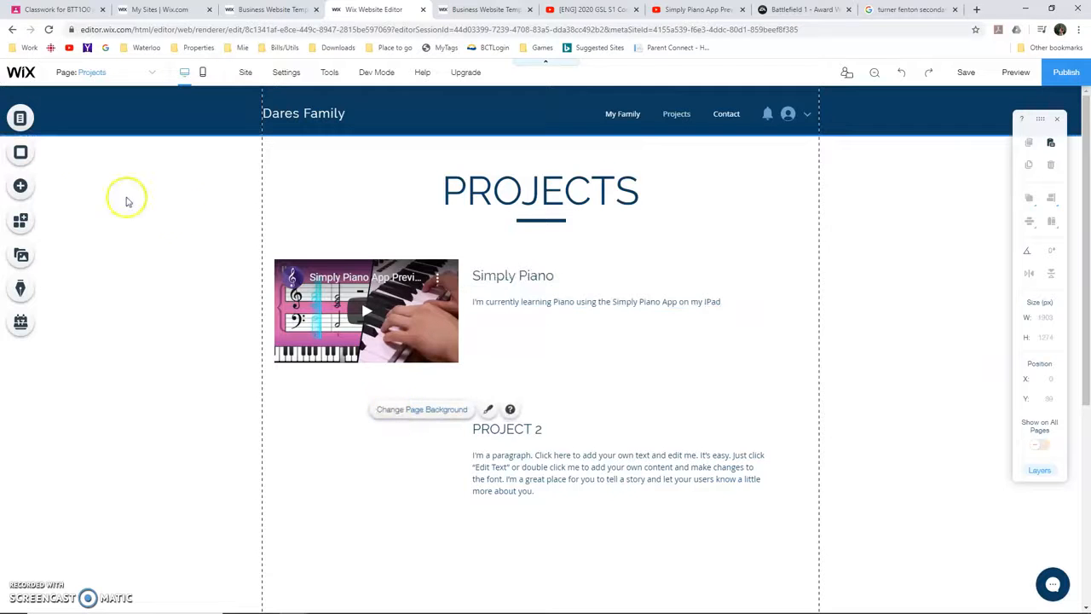
Add the image BF1.jpg from the site files to the Projects page
{"action": "left_click", "coordinate": [20, 186]}
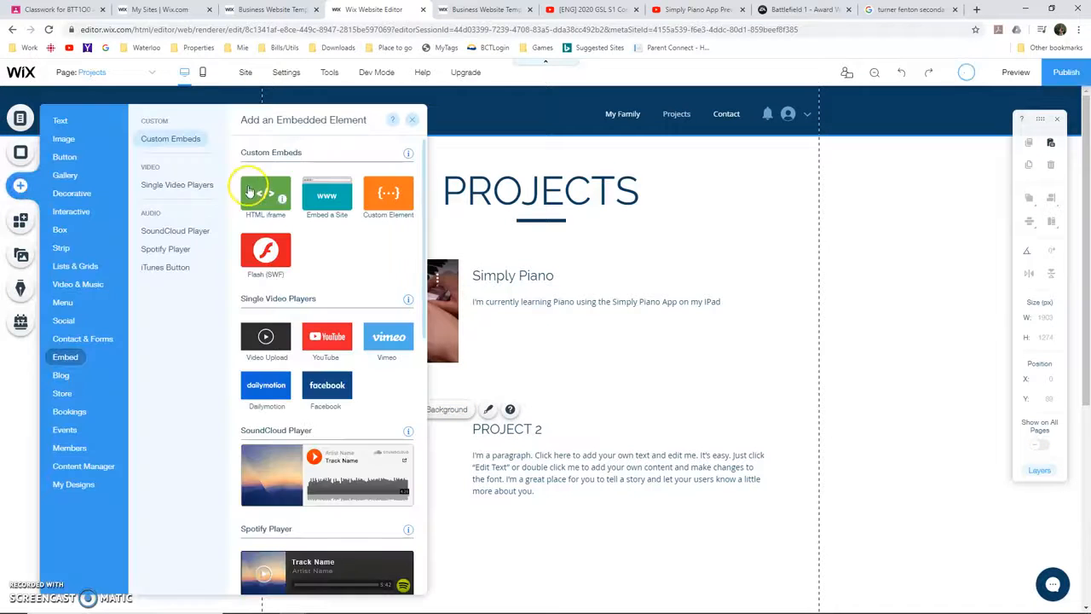
{"action": "left_click", "coordinate": [71, 193]}
{"action": "left_click", "coordinate": [66, 140]}
{"action": "left_click", "coordinate": [309, 185]}
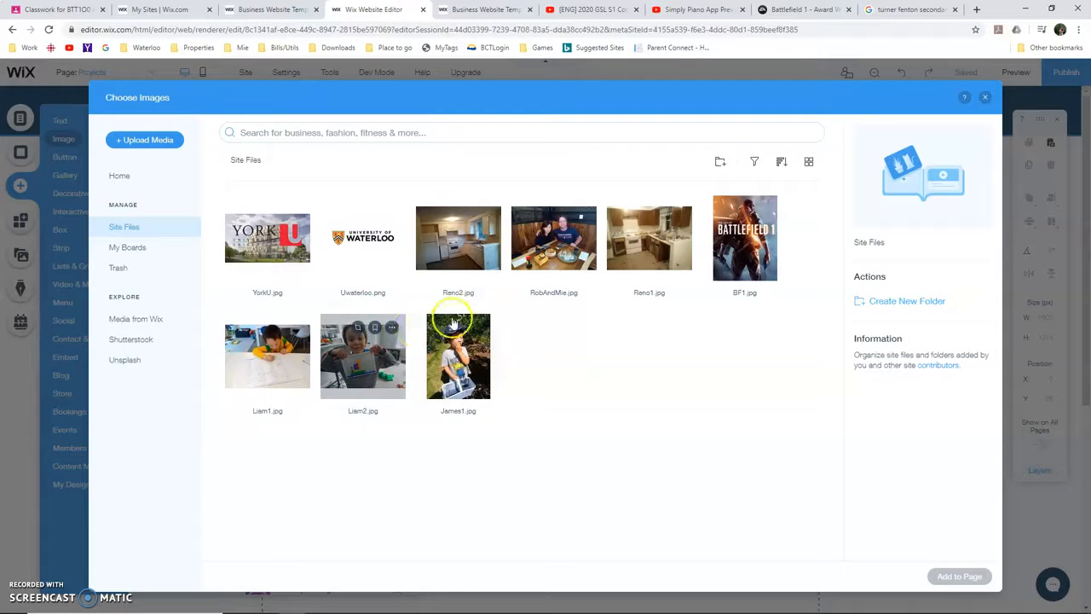
{"action": "left_click", "coordinate": [757, 258]}
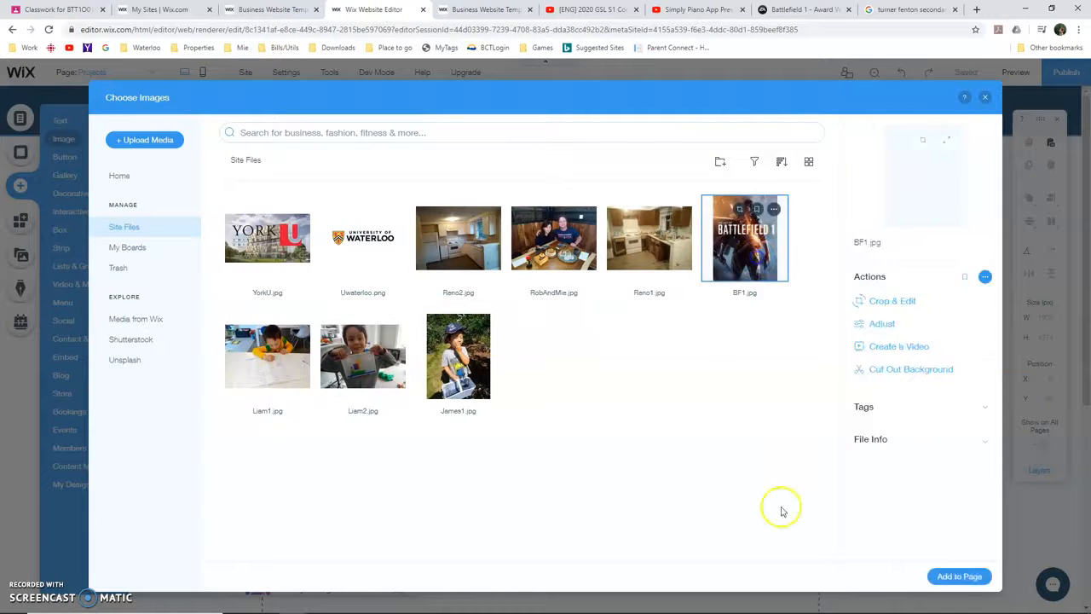
{"action": "left_click", "coordinate": [959, 577]}
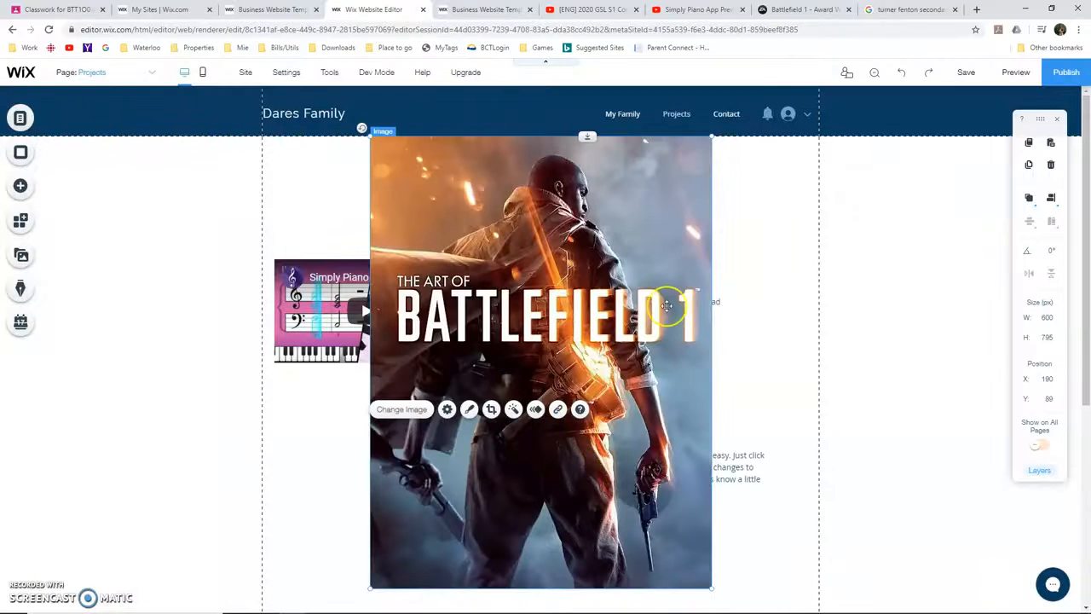
Shrink the Battlefield 1 image to about 214 by 283 px and place it beside PROJECT 2, below the video
{"action": "left_click", "coordinate": [671, 246]}
{"action": "left_click_drag", "start_coordinate": [643, 187], "coordinate": [425, 377]}
{"action": "left_click_drag", "start_coordinate": [413, 447], "coordinate": [349, 411]}
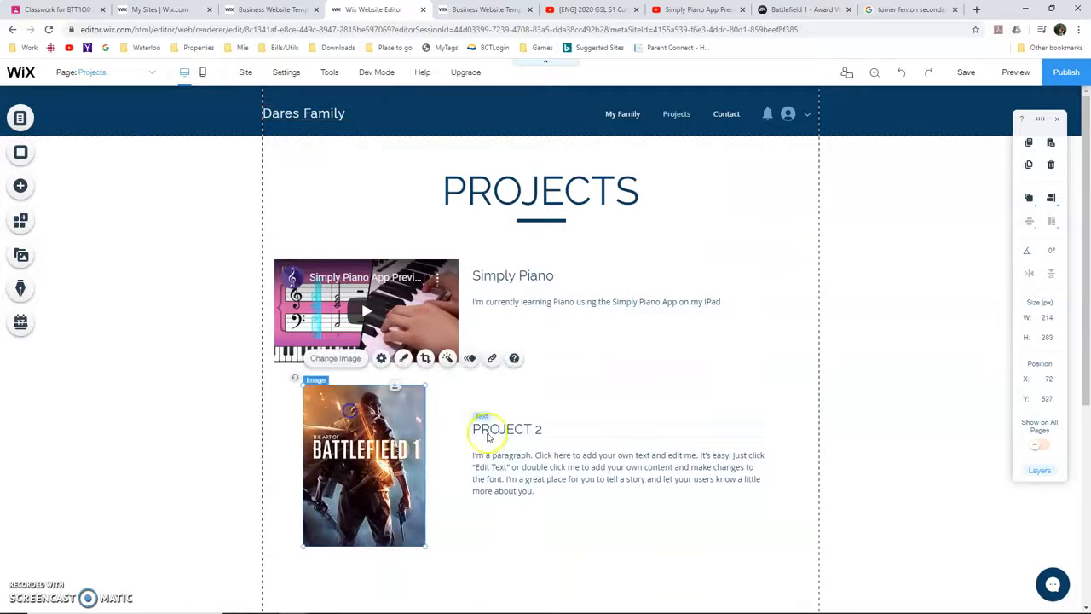
Change the PROJECT 2 heading to "BF1" and its paragraph to "Battlefield 1 is an award winning FPS, where the objective is to capture and hold flags."
{"action": "double_click", "coordinate": [487, 429]}
{"action": "type", "text": "BF1"}
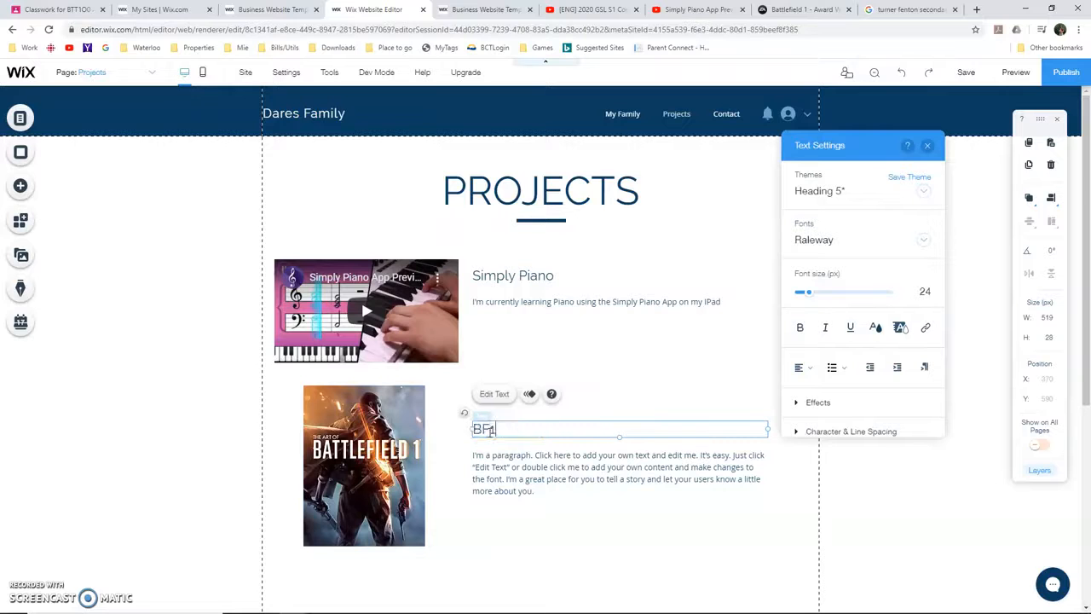
{"action": "left_click", "coordinate": [512, 473]}
{"action": "double_click", "coordinate": [563, 492]}
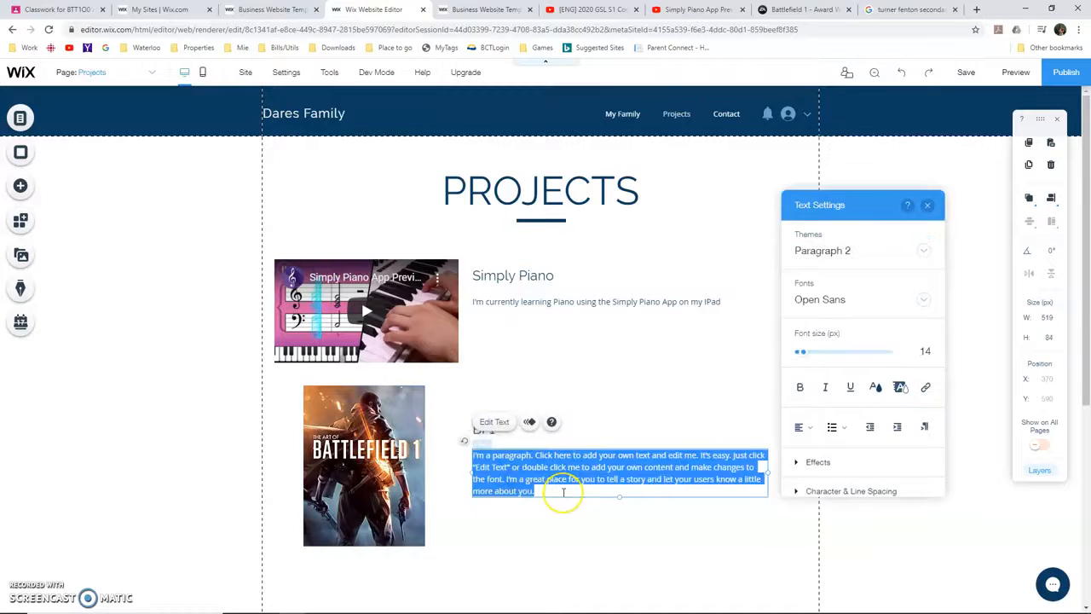
{"action": "type", "text": "Bat"}
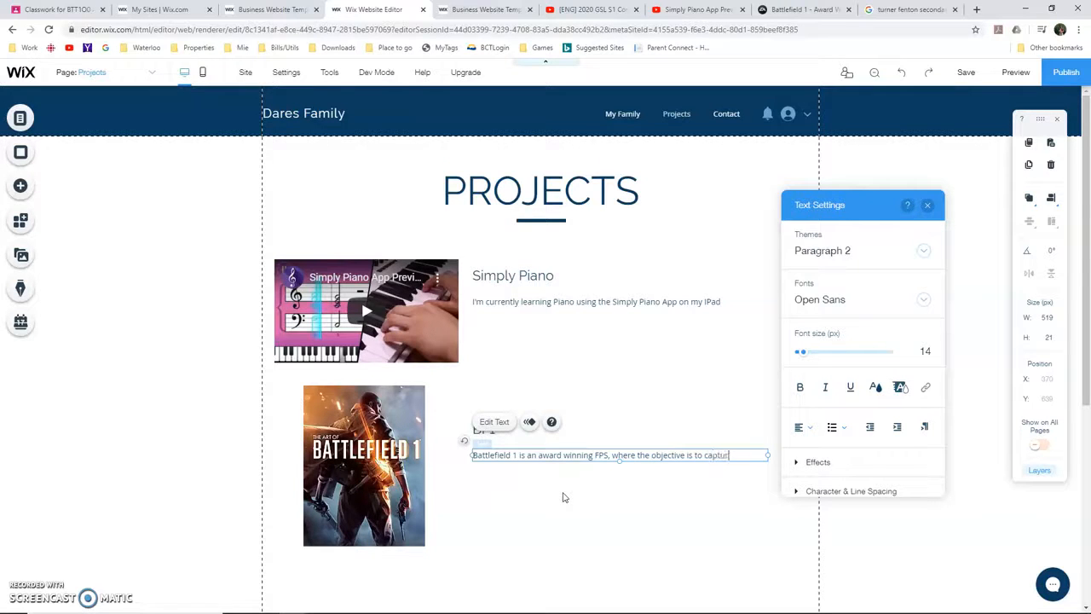
{"action": "type", "text": "old flags."}
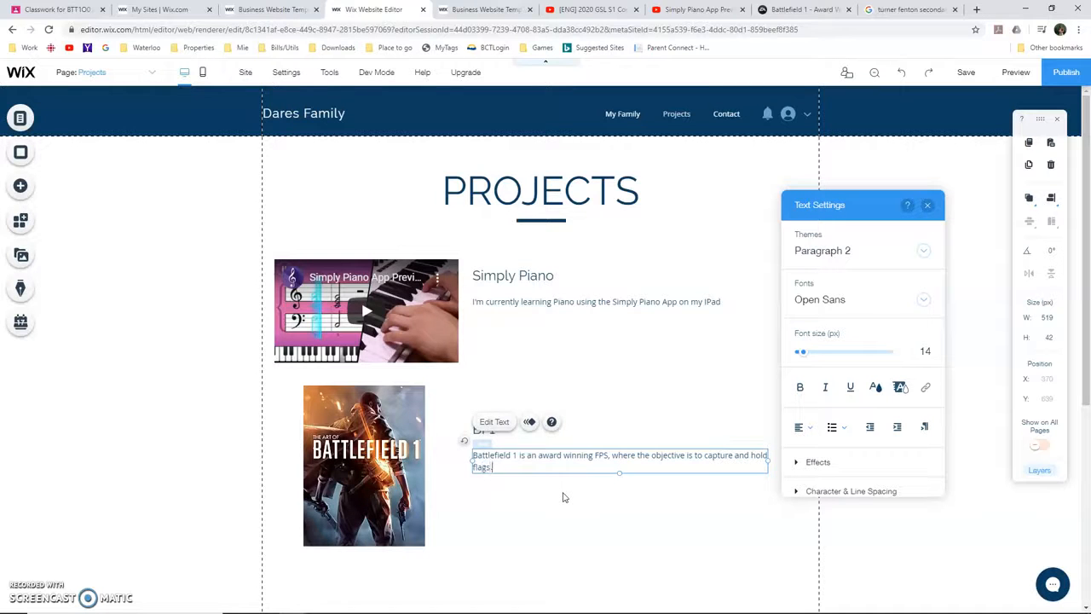
Select the Battlefield 1 image and copy the web address of the EA Battlefield 1 page open in the browser
{"action": "left_click", "coordinate": [395, 435]}
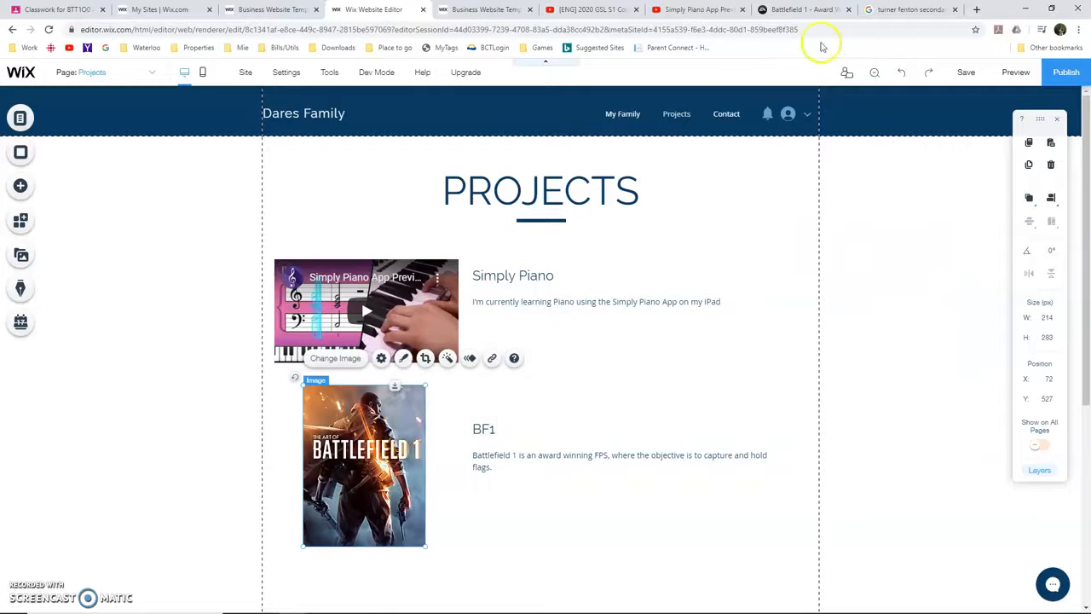
{"action": "left_click", "coordinate": [806, 10]}
{"action": "left_click", "coordinate": [776, 30]}
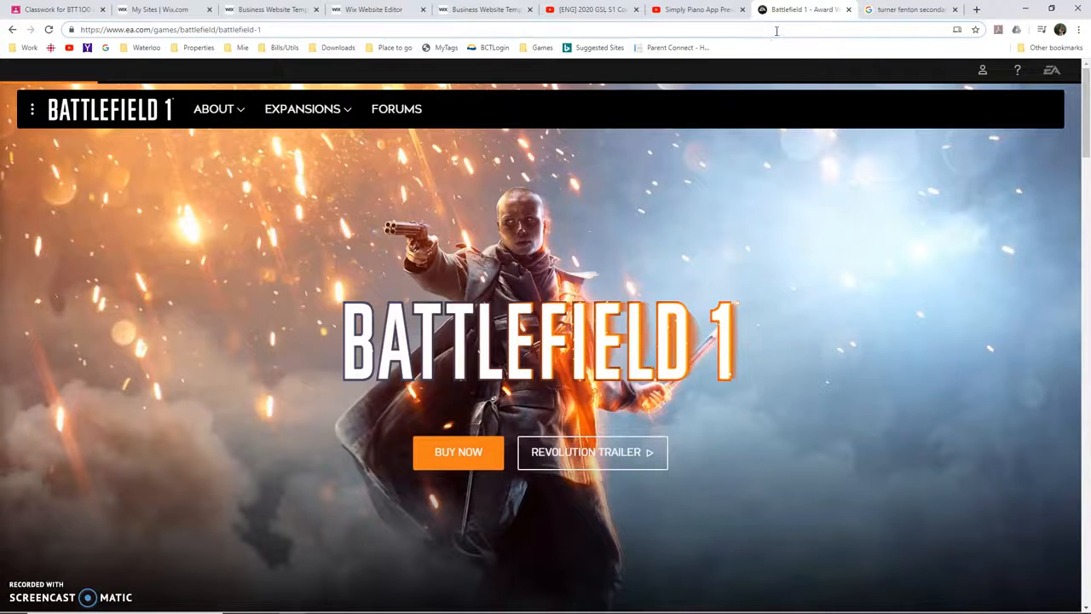
{"action": "triple_click", "coordinate": [777, 32]}
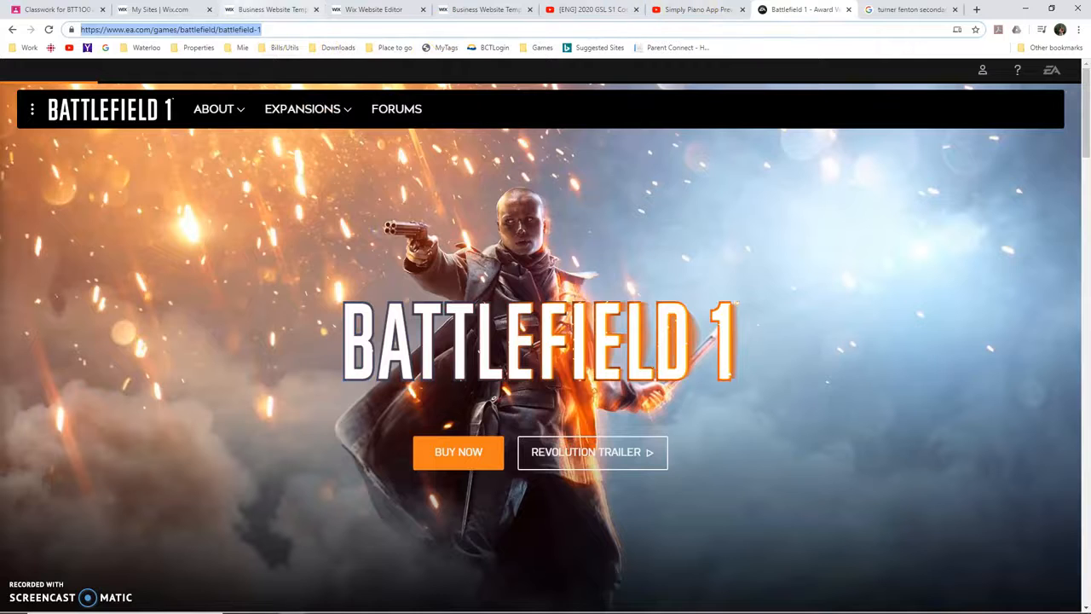
Link the Battlefield 1 image on the Projects page to the copied web address, opening in a new window
{"action": "left_click", "coordinate": [363, 8]}
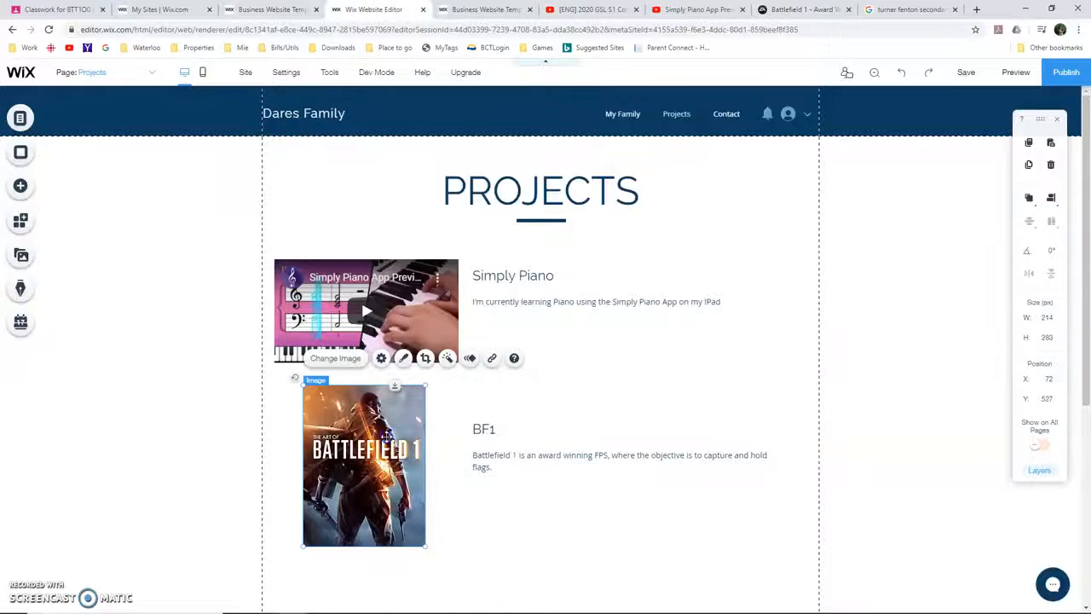
{"action": "left_click", "coordinate": [492, 359]}
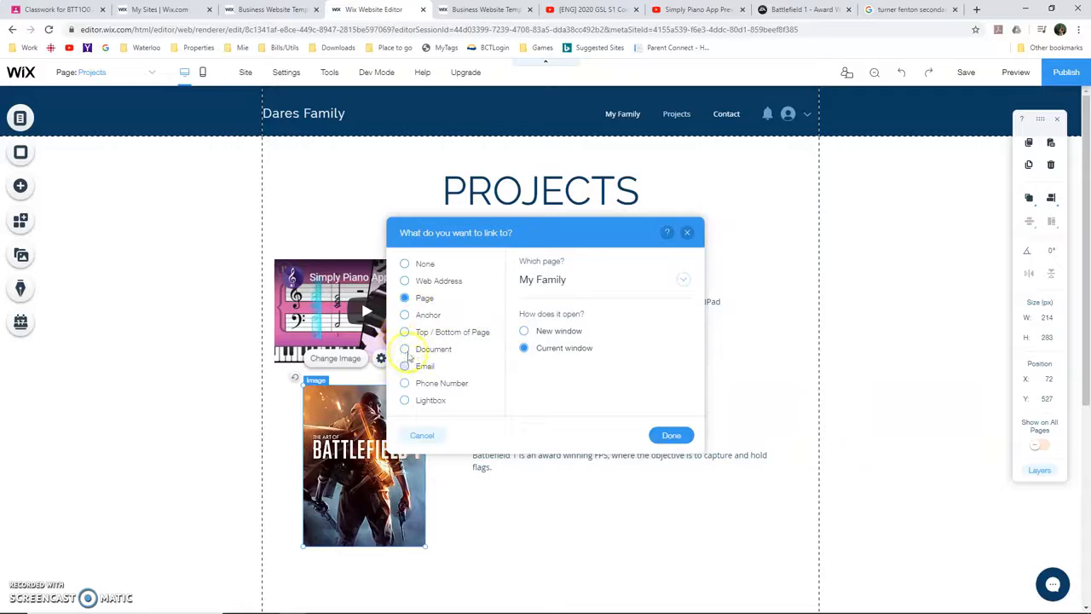
{"action": "left_click", "coordinate": [409, 282]}
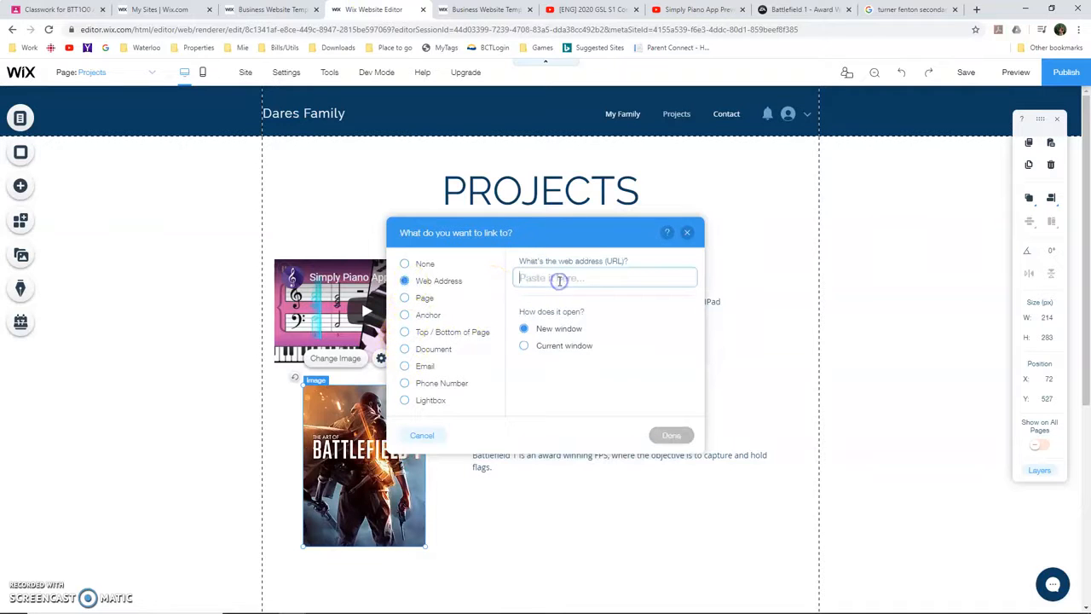
{"action": "key", "text": "ctrl+v"}
{"action": "left_click", "coordinate": [670, 434]}
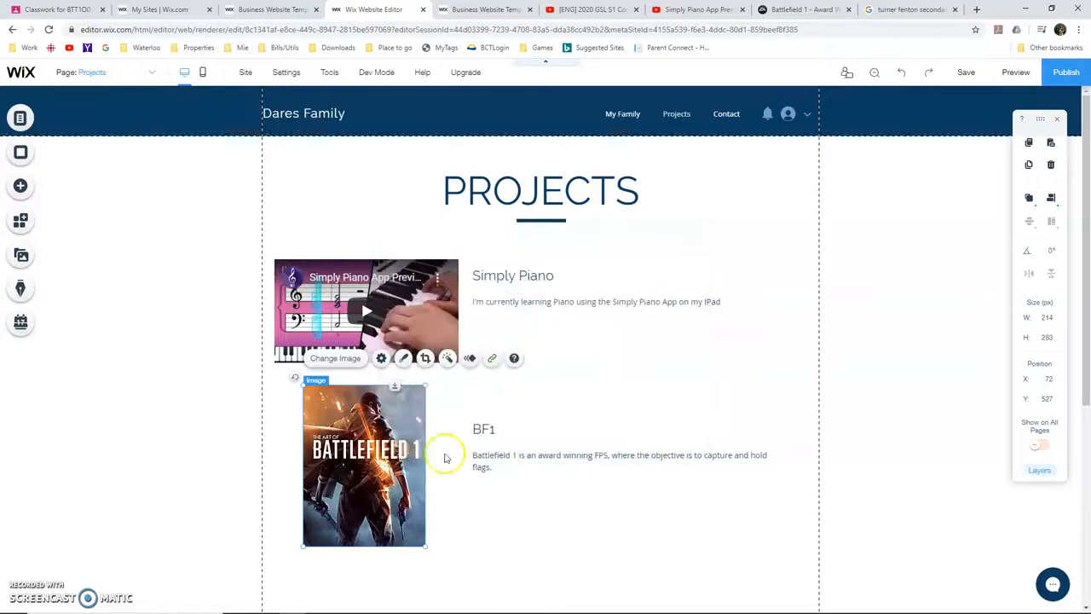
{"action": "scroll", "coordinate": [388, 445], "scroll_direction": "down", "scroll_amount": 3}
{"action": "scroll", "coordinate": [388, 445], "scroll_direction": "up", "scroll_amount": 3}
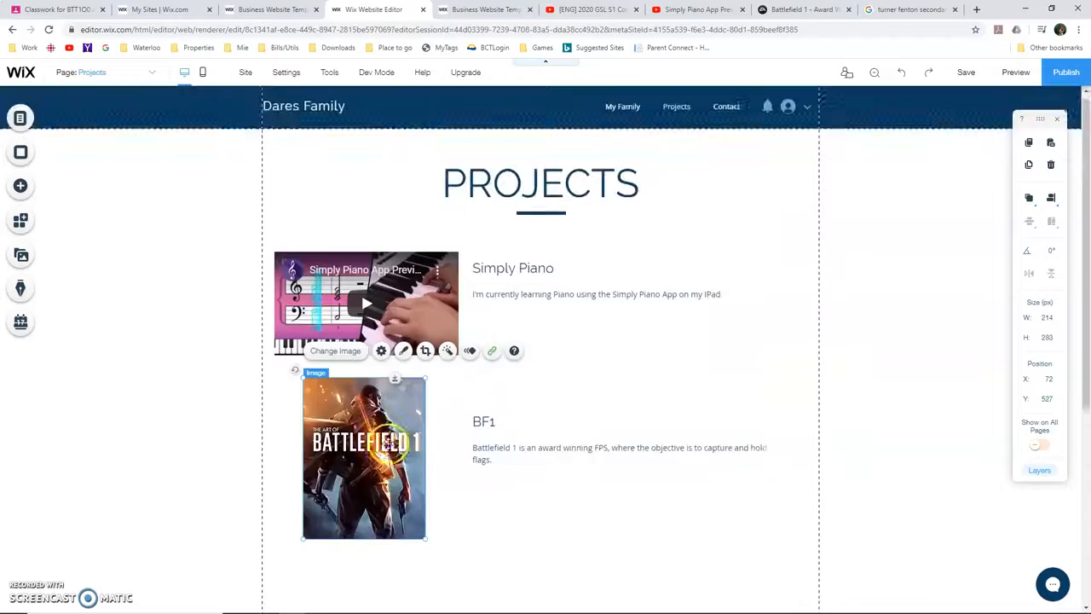
Change the PROJECTS heading at the top of the page to "Hobbies and Interests"
{"action": "double_click", "coordinate": [507, 195]}
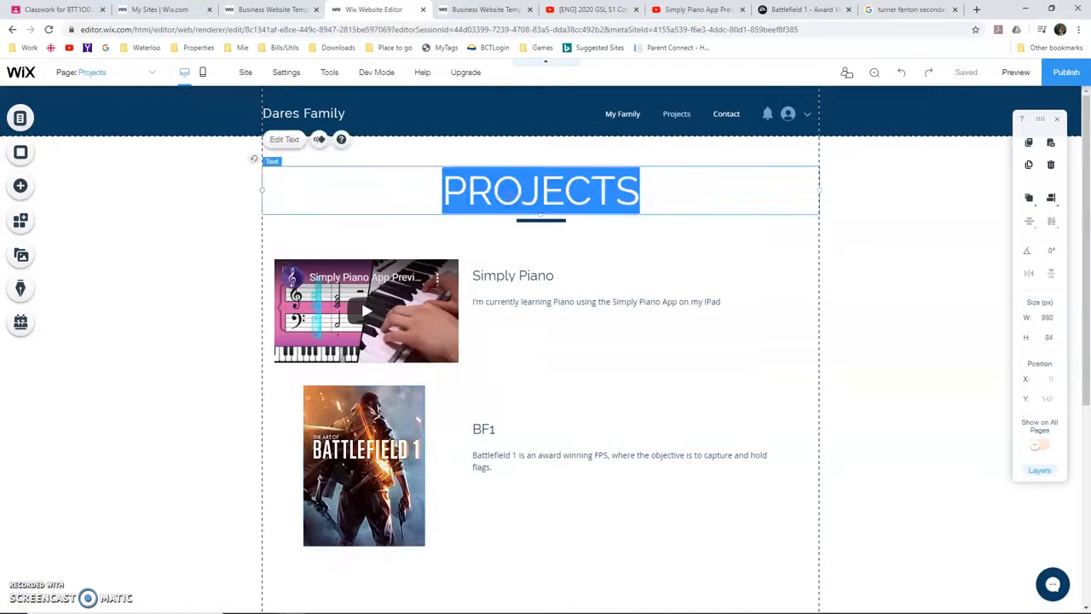
{"action": "type", "text": "Hobbie"}
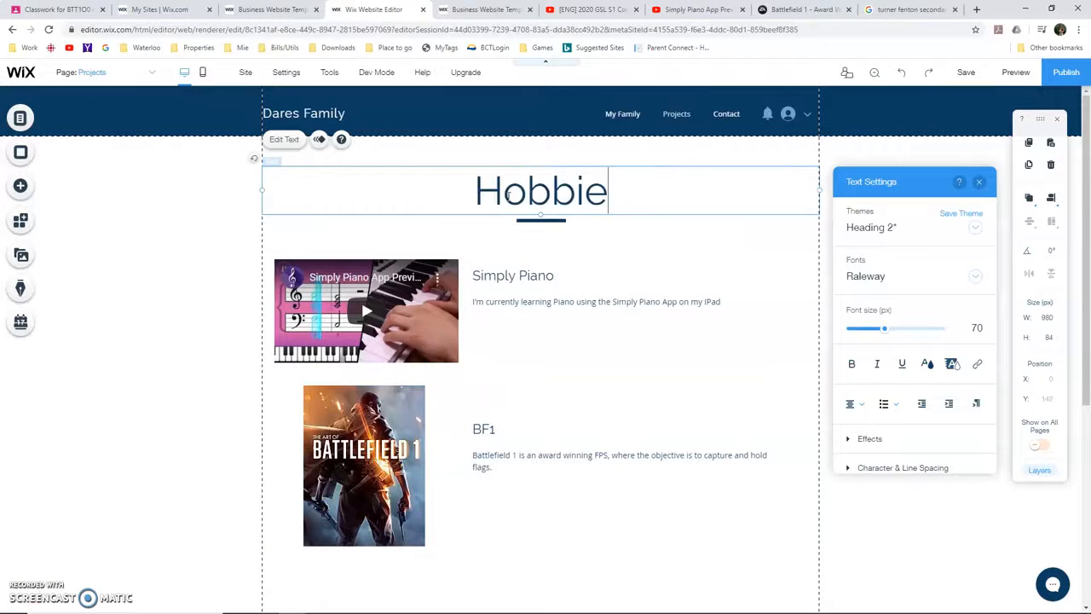
{"action": "type", "text": "s and Interests"}
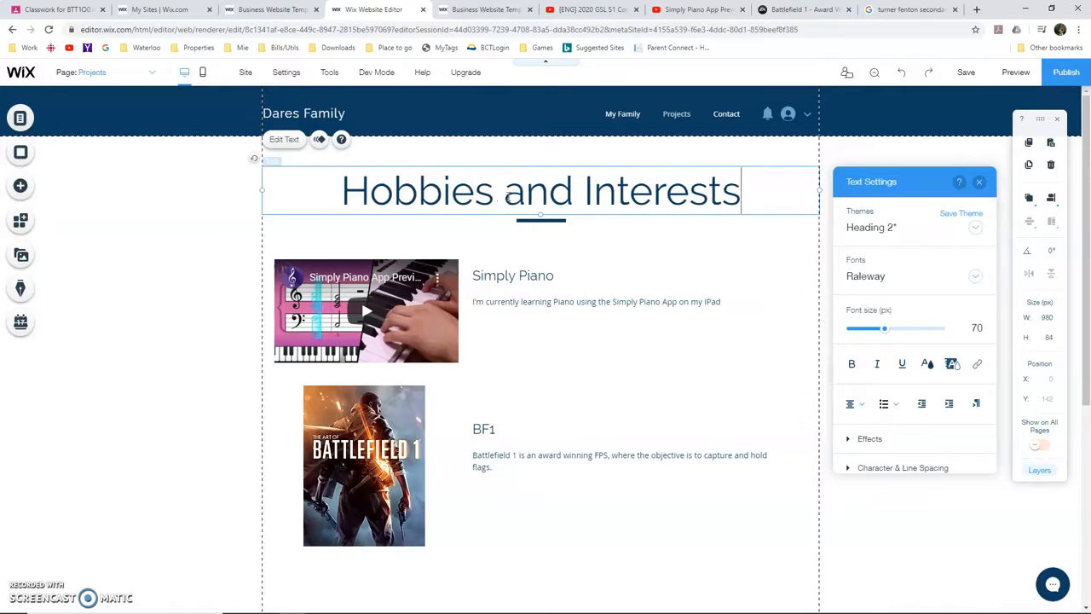
Copy the heading text and use it to rename the Projects page to "Hobbies and Interests" in the page settings
{"action": "triple_click", "coordinate": [508, 197]}
{"action": "key", "text": "ctrl+c"}
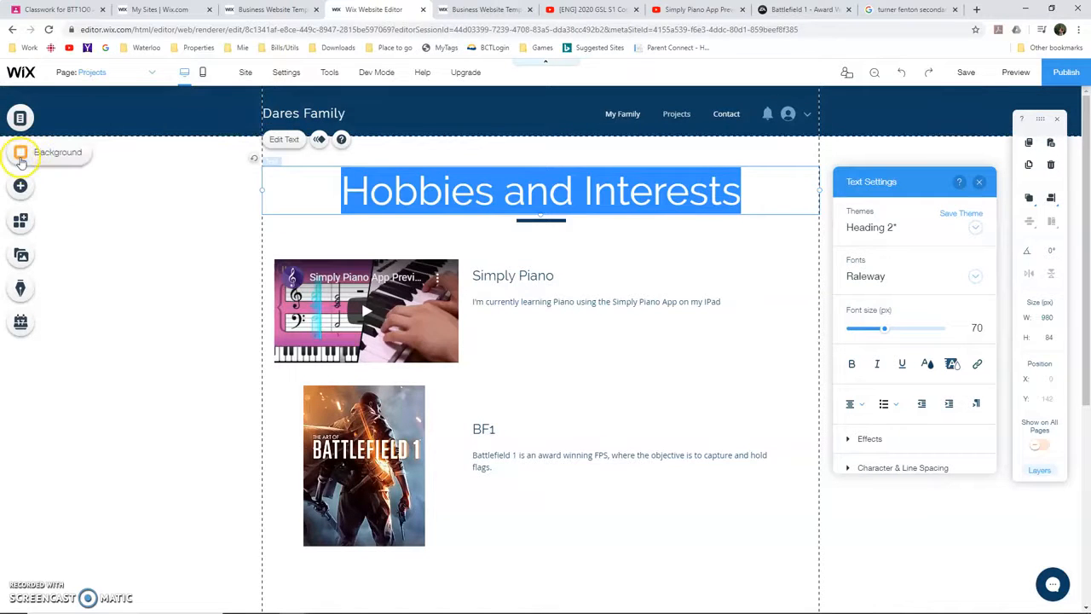
{"action": "left_click", "coordinate": [19, 118]}
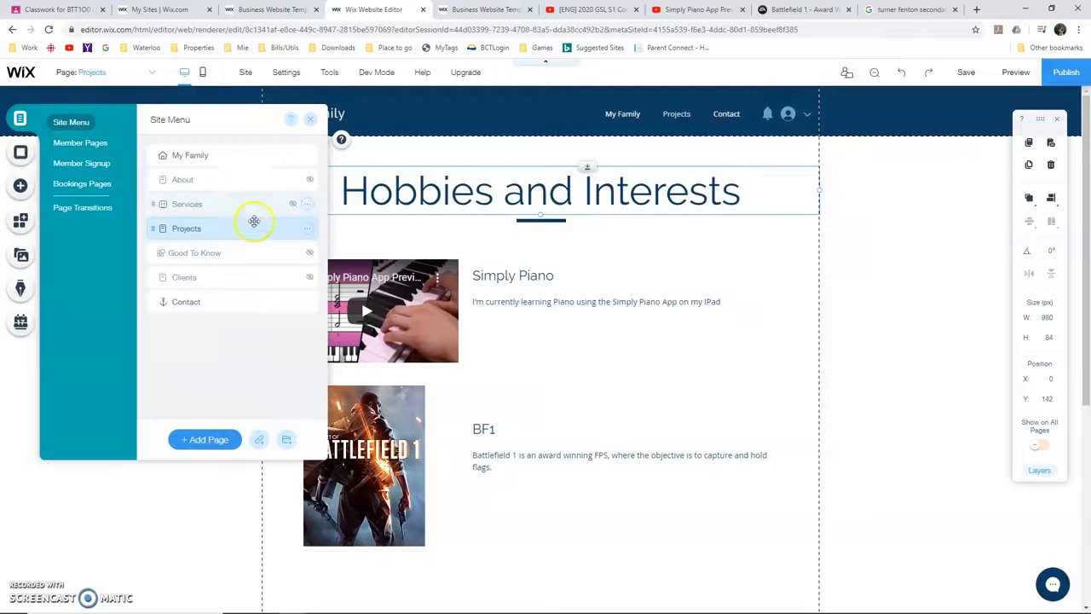
{"action": "left_click", "coordinate": [309, 230]}
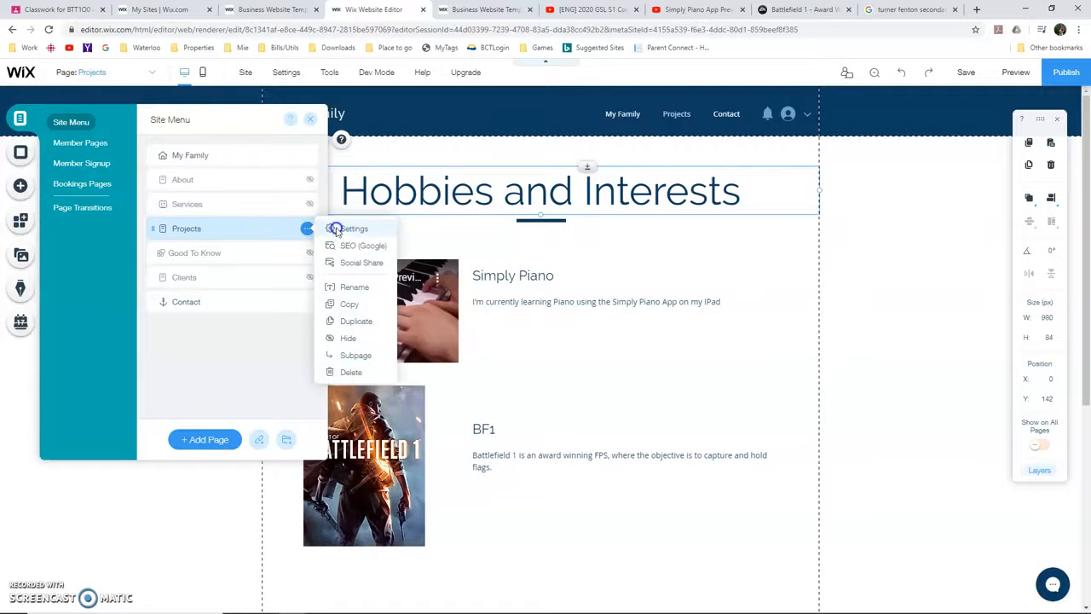
{"action": "left_click", "coordinate": [335, 230]}
{"action": "left_click", "coordinate": [397, 200]}
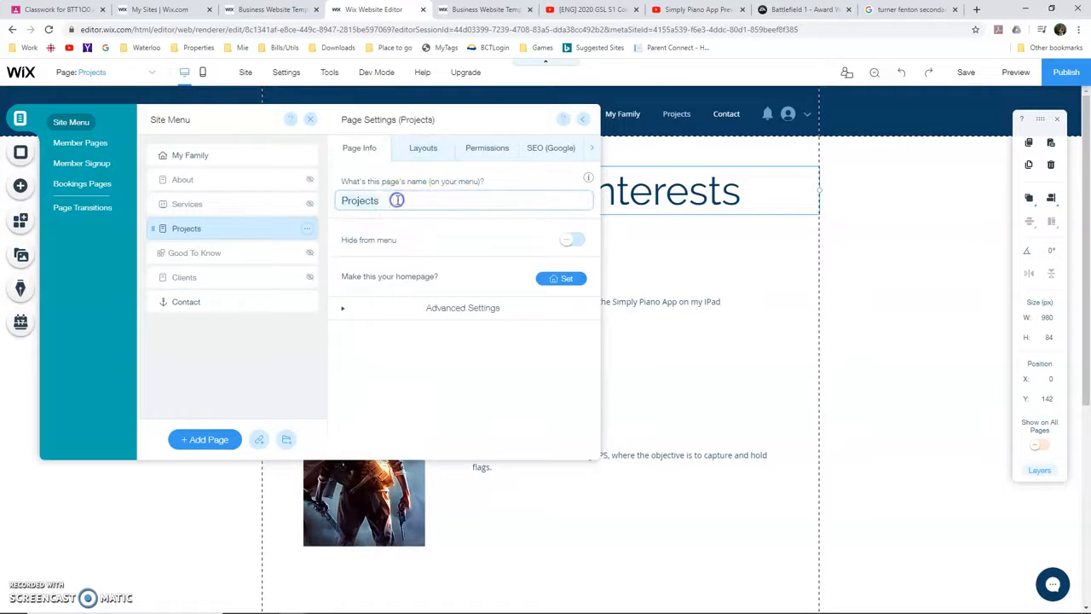
{"action": "left_click_drag", "start_coordinate": [401, 201], "coordinate": [292, 199]}
{"action": "key", "text": "ctrl+v"}
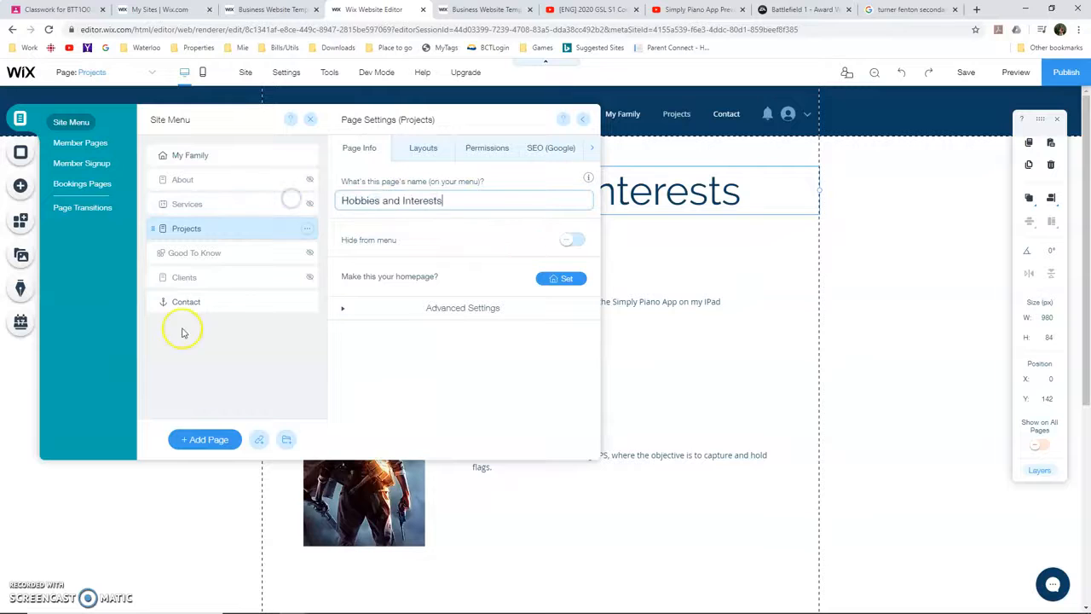
{"action": "left_click", "coordinate": [23, 594]}
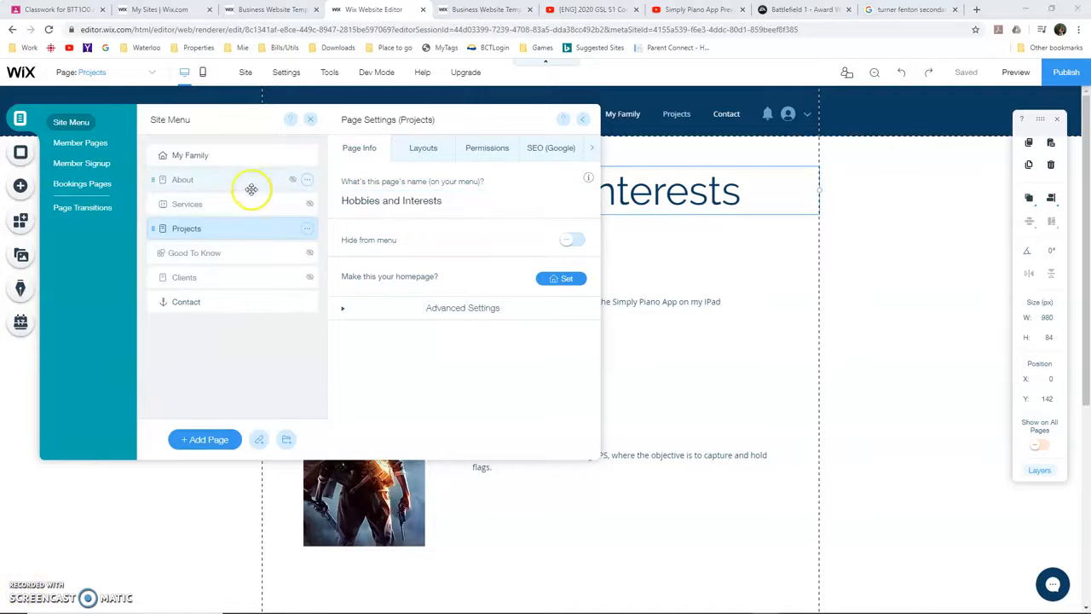
Duplicate the Hobbies and Interests page and name the copy "Renovations"
{"action": "left_click", "coordinate": [307, 228]}
{"action": "left_click", "coordinate": [363, 321]}
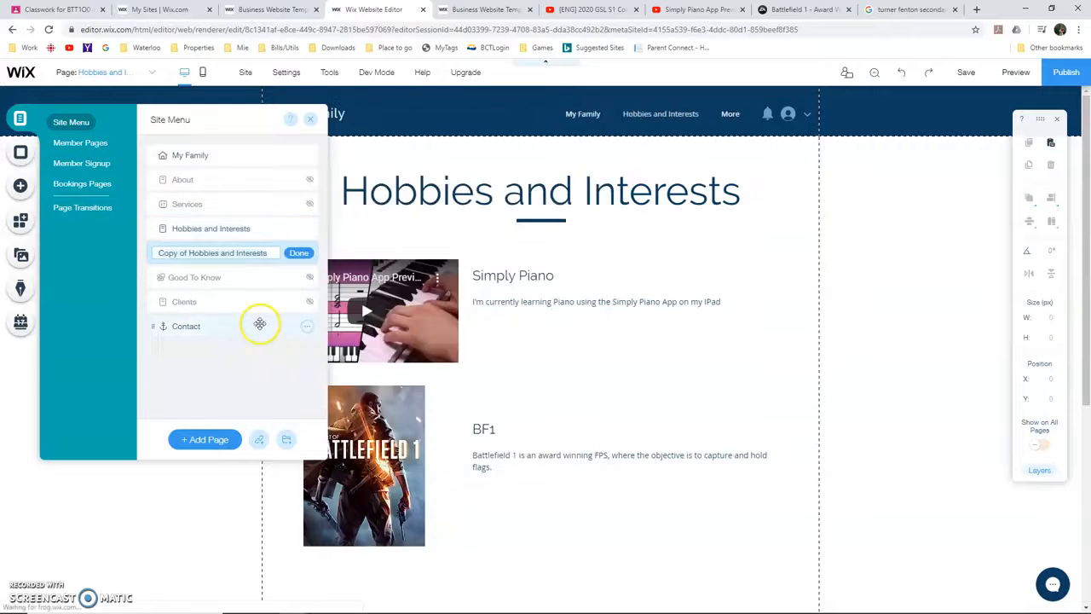
{"action": "left_click", "coordinate": [271, 254]}
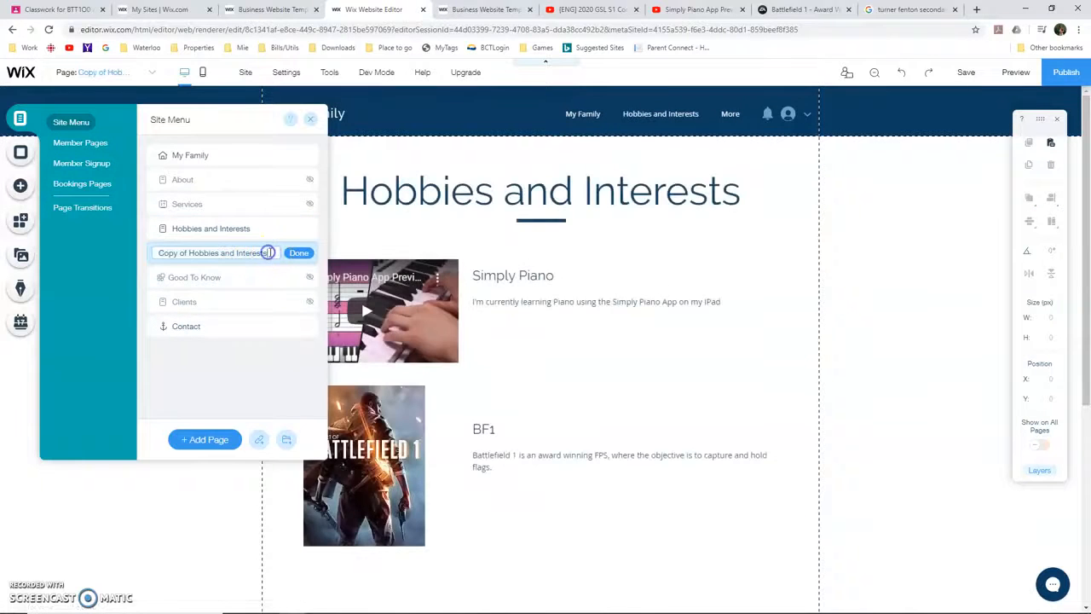
{"action": "key", "text": "ctrl+a"}
{"action": "type", "text": "Renovations"}
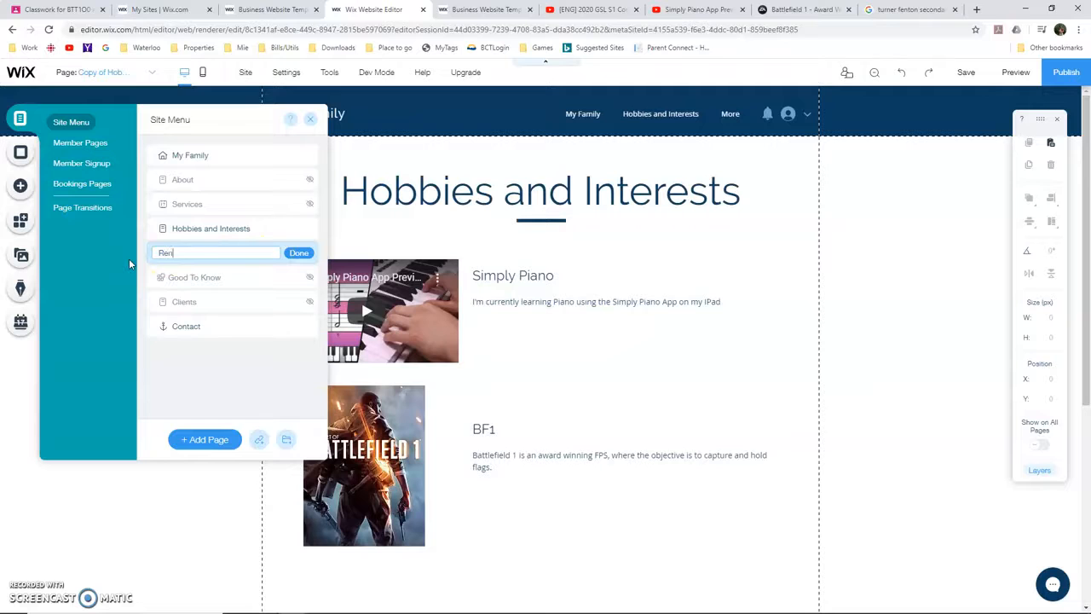
{"action": "left_click", "coordinate": [298, 253]}
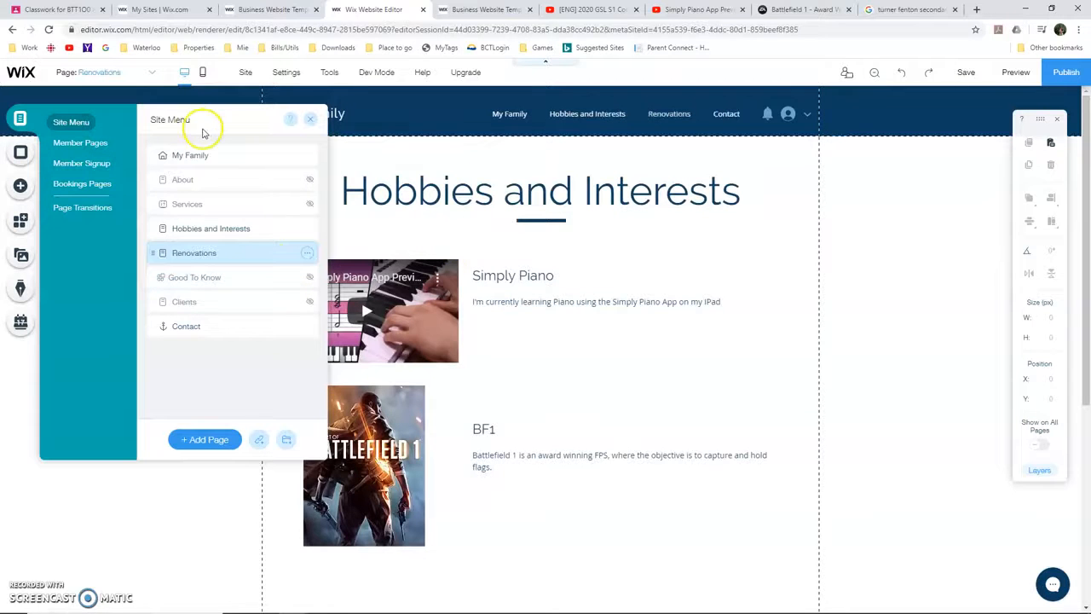
Delete the Simply Piano video from the Renovations page and change the page heading to "Renovations"
{"action": "left_click", "coordinate": [627, 281]}
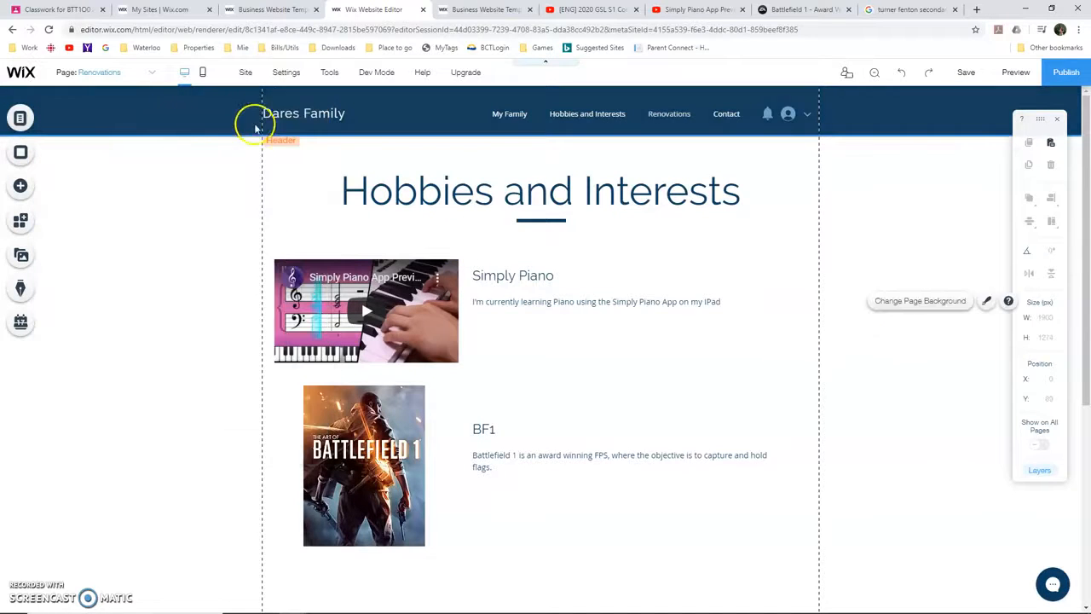
{"action": "left_click", "coordinate": [420, 305]}
{"action": "key", "text": "Delete"}
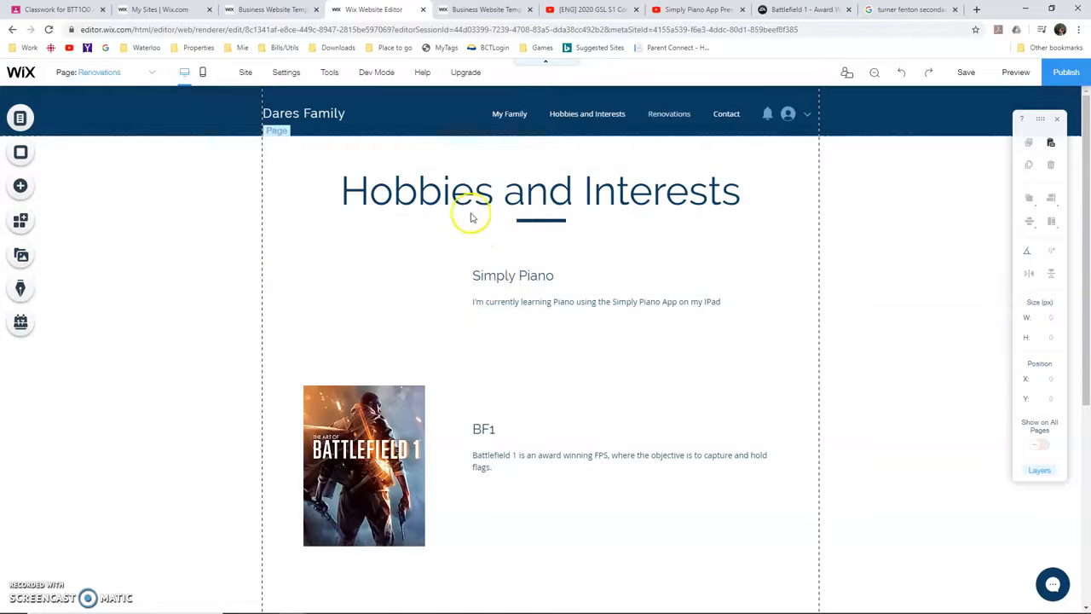
{"action": "double_click", "coordinate": [480, 193]}
{"action": "type", "text": "Renovations"}
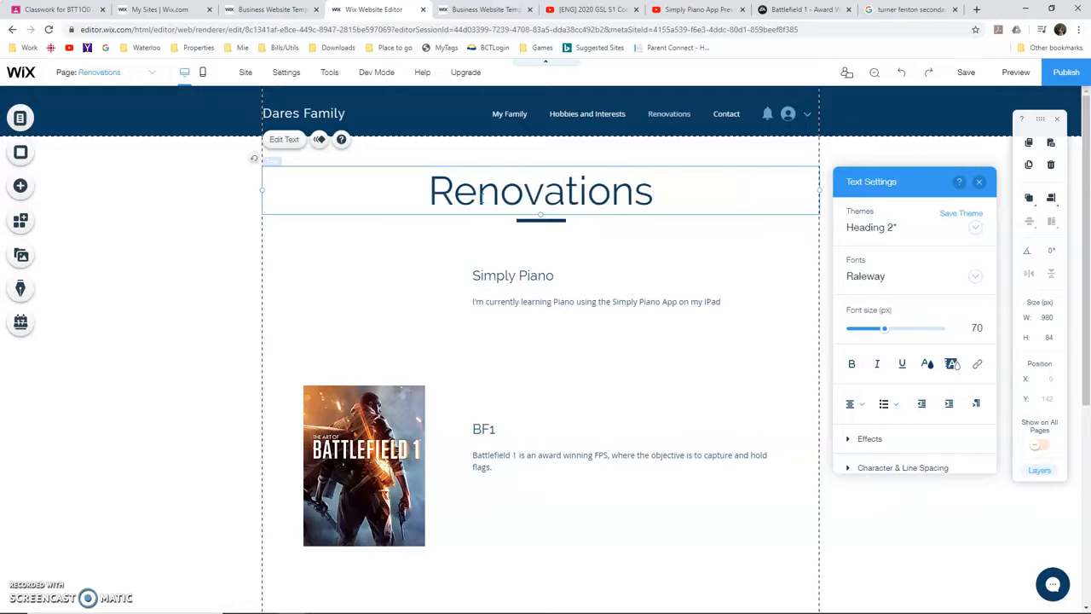
Delete the Battlefield 1 image from the Renovations page
{"action": "left_click", "coordinate": [553, 283]}
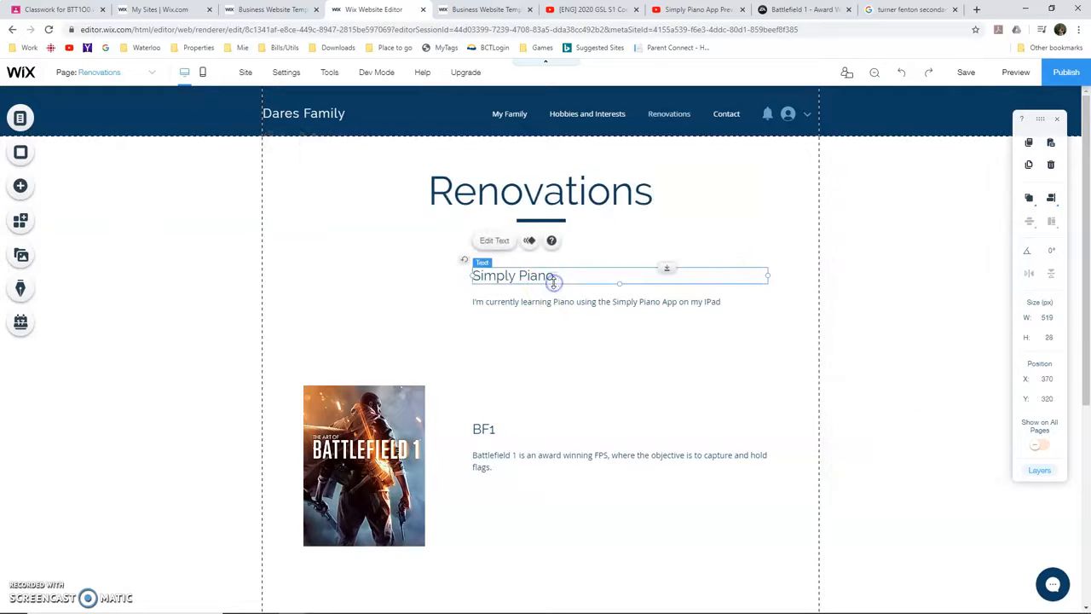
{"action": "left_click", "coordinate": [396, 400]}
{"action": "key", "text": "Delete"}
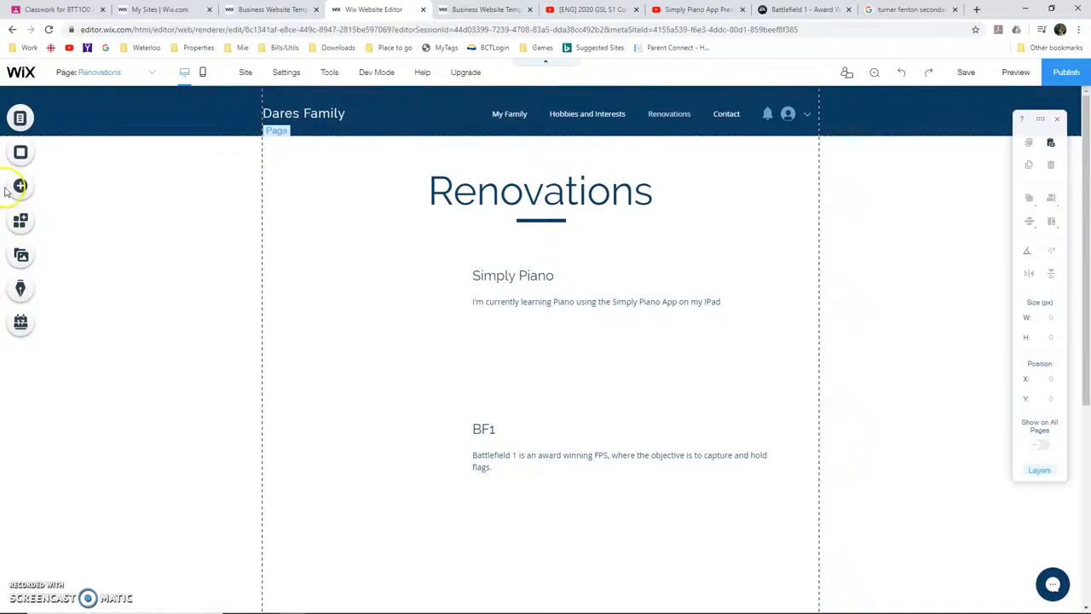
Add the images Reno1.jpg and Reno2.jpg from the site files to the Renovations page
{"action": "left_click", "coordinate": [19, 186]}
{"action": "left_click", "coordinate": [283, 189]}
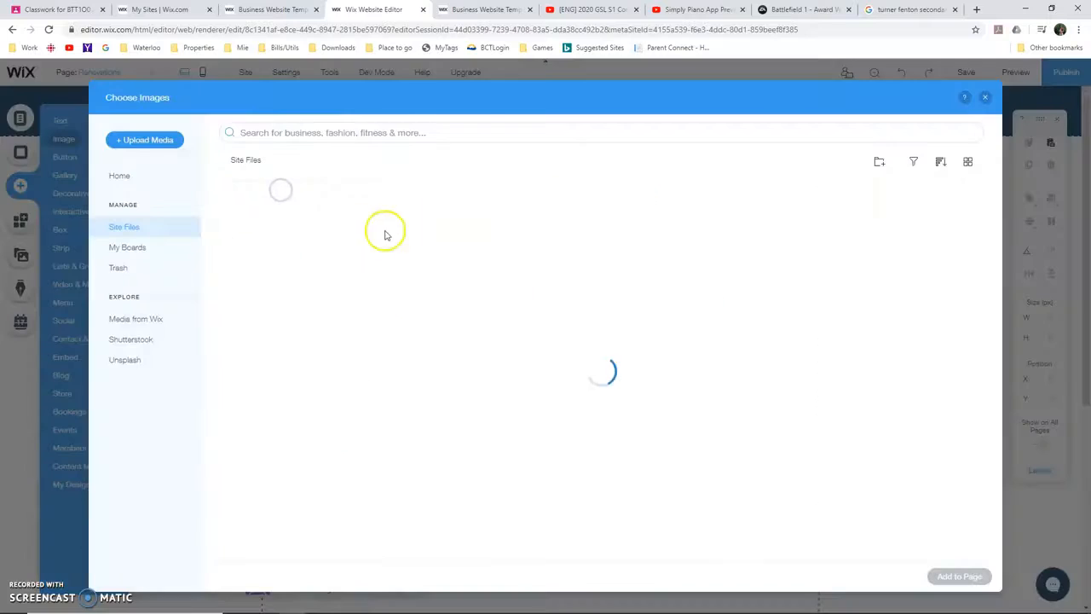
{"action": "left_click", "coordinate": [643, 243]}
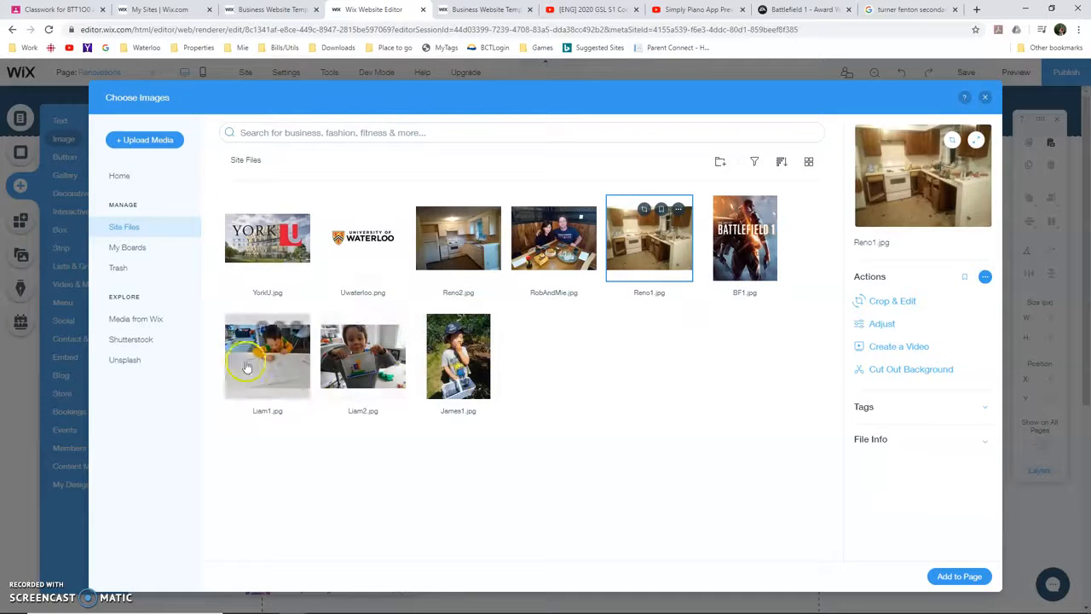
{"action": "left_click", "coordinate": [474, 218]}
{"action": "left_click", "coordinate": [961, 577]}
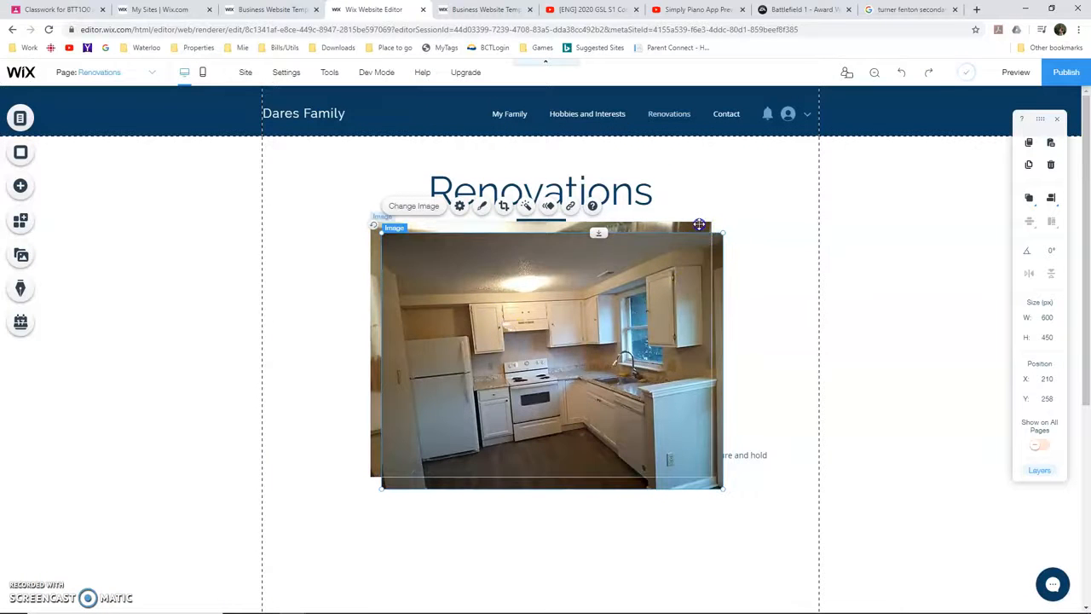
Shrink both kitchen images together to about 291 by 220 px, then place Reno1 beside Simply Piano and Reno2 beside BF1
{"action": "left_click_drag", "start_coordinate": [725, 220], "coordinate": [509, 324]}
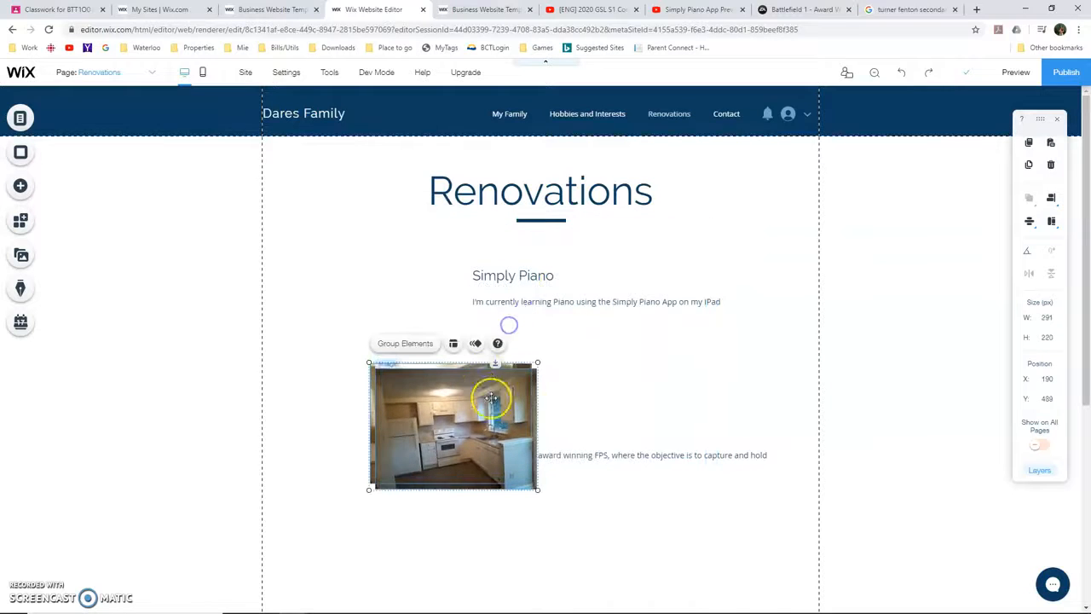
{"action": "left_click", "coordinate": [892, 350]}
{"action": "left_click_drag", "start_coordinate": [467, 432], "coordinate": [373, 299]}
{"action": "left_click", "coordinate": [462, 416]}
{"action": "left_click_drag", "start_coordinate": [354, 444], "coordinate": [399, 415]}
Change the Simply Piano heading to "Before" and the BF1 heading to "After"
{"action": "double_click", "coordinate": [521, 275]}
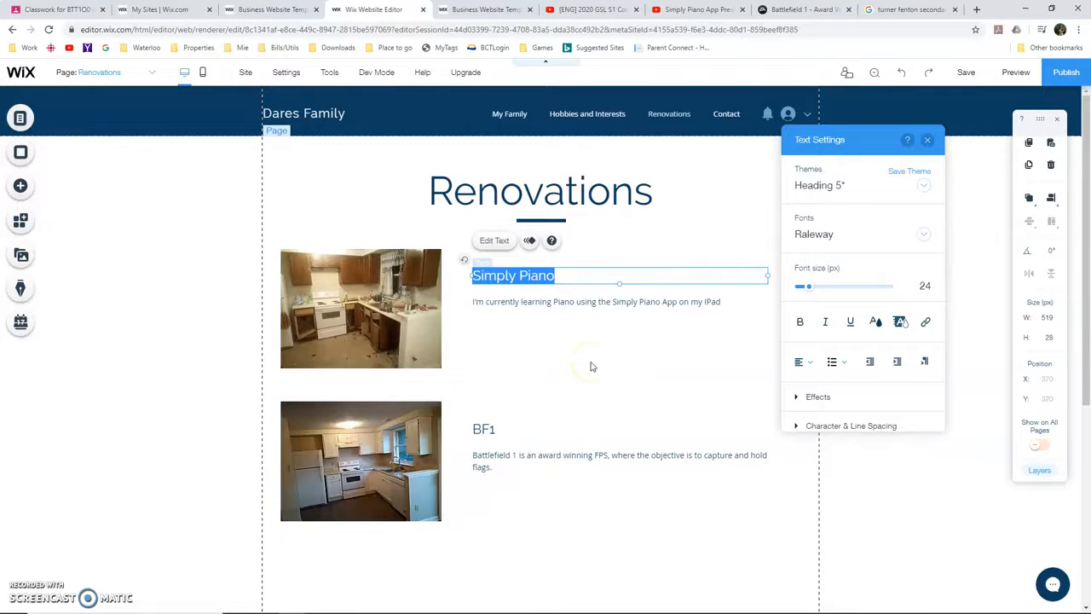
{"action": "type", "text": "Before"}
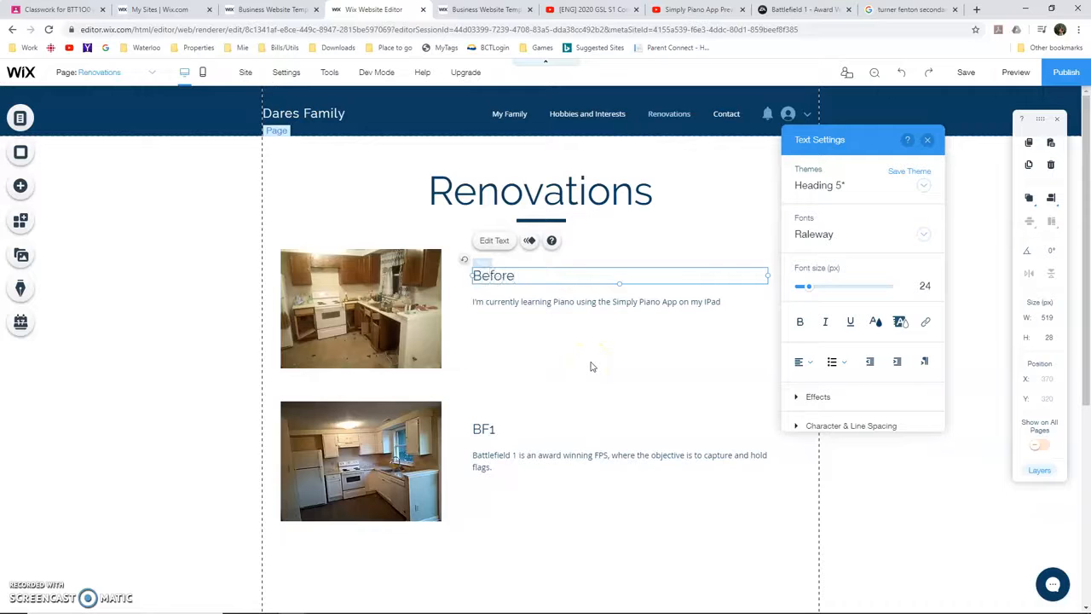
{"action": "double_click", "coordinate": [494, 430]}
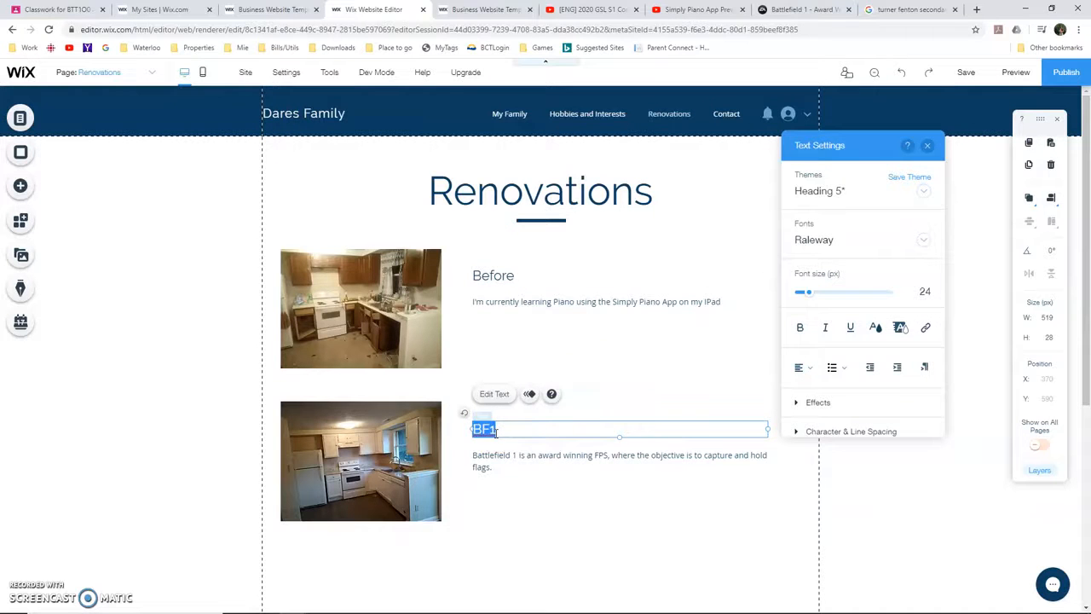
Delete the description paragraphs below the Before and After headings
{"action": "left_click", "coordinate": [538, 306]}
{"action": "left_click", "coordinate": [555, 420]}
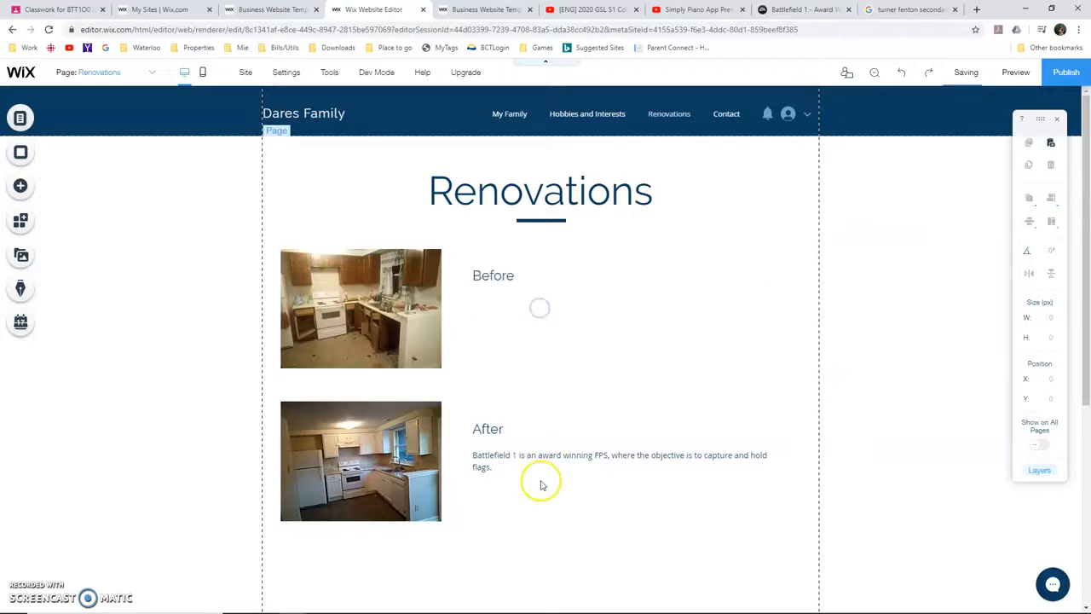
{"action": "left_click", "coordinate": [555, 458]}
{"action": "key", "text": "Delete"}
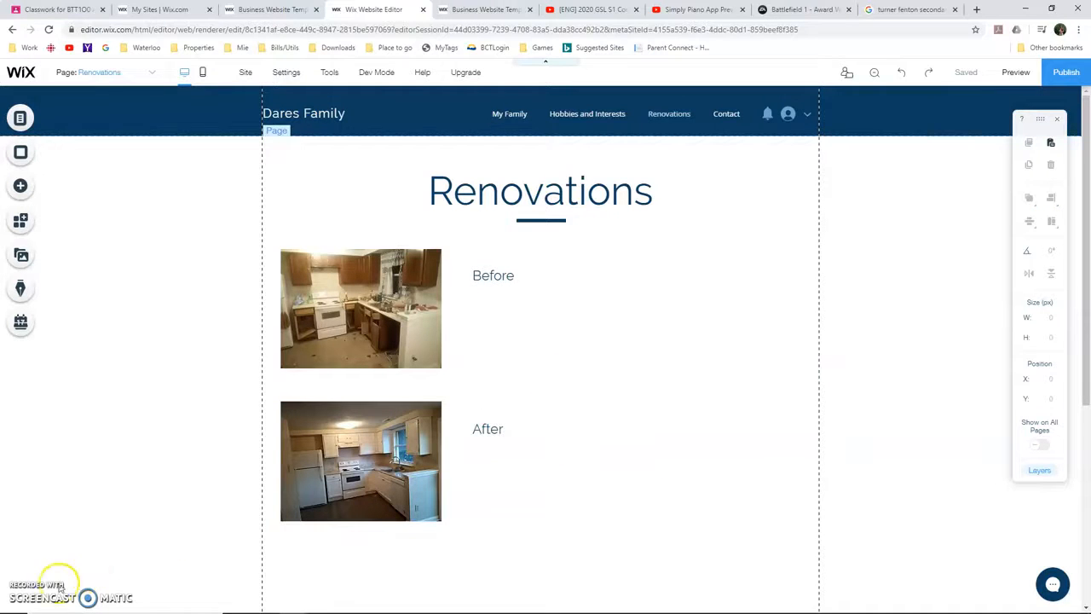
Go from the Renovations page to the site's Contact section
{"action": "scroll", "coordinate": [131, 416], "scroll_direction": "down", "scroll_amount": 2}
{"action": "scroll", "coordinate": [131, 416], "scroll_direction": "down", "scroll_amount": 2}
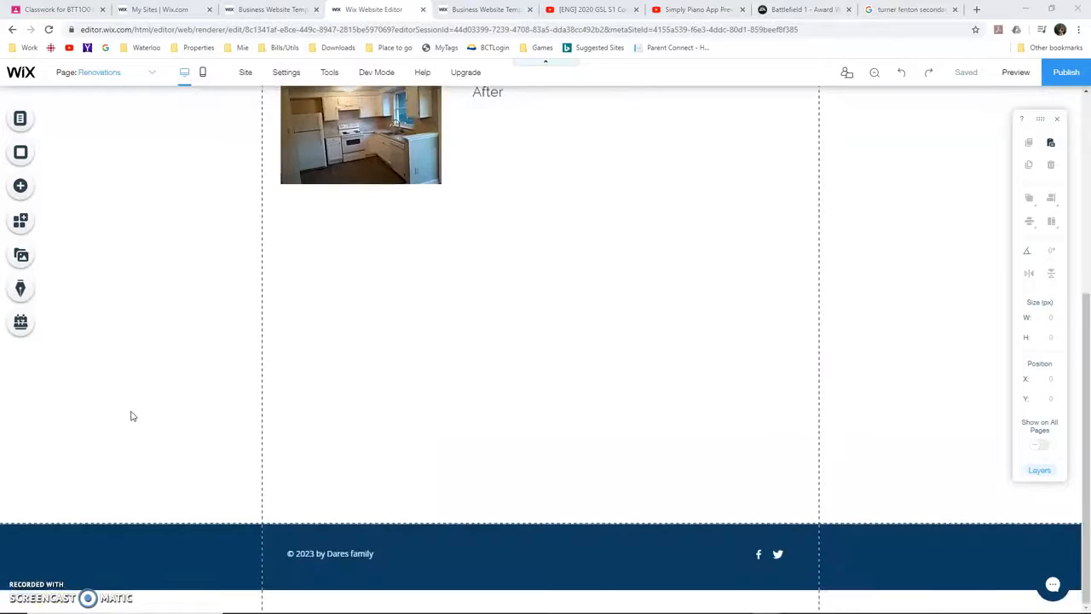
{"action": "left_click", "coordinate": [39, 121]}
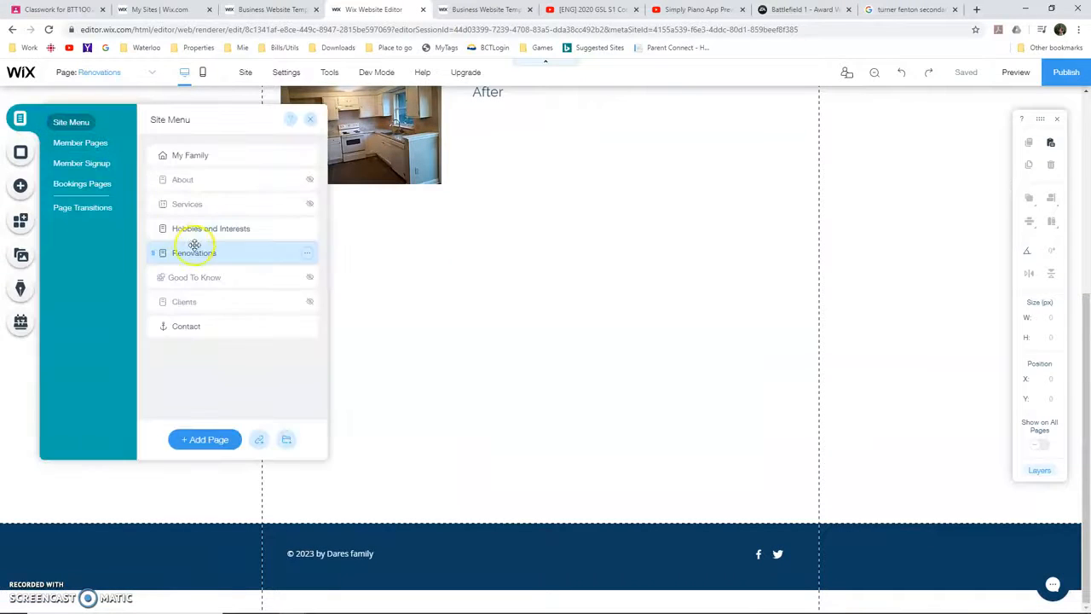
{"action": "left_click", "coordinate": [187, 325]}
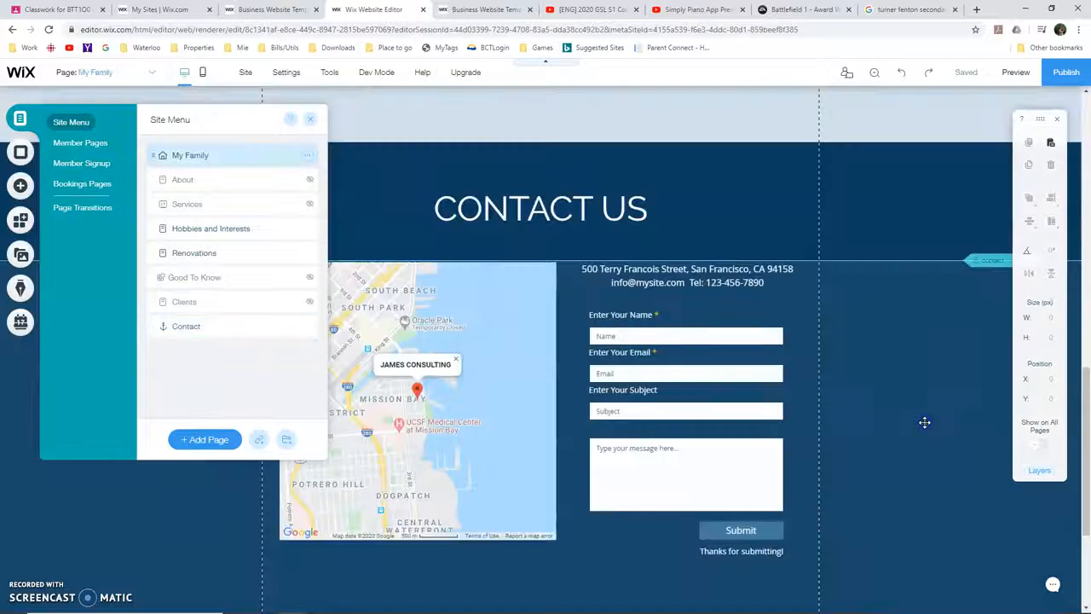
Copy Turner Fenton Secondary School's address from the Google results and return to the Wix editor
{"action": "left_click", "coordinate": [924, 422]}
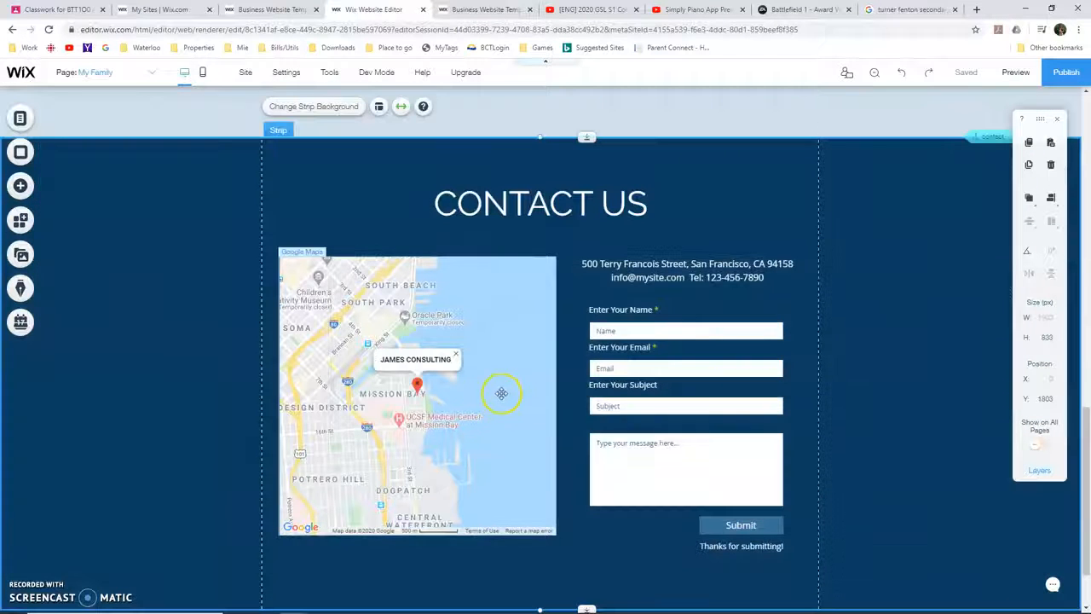
{"action": "left_click", "coordinate": [470, 320]}
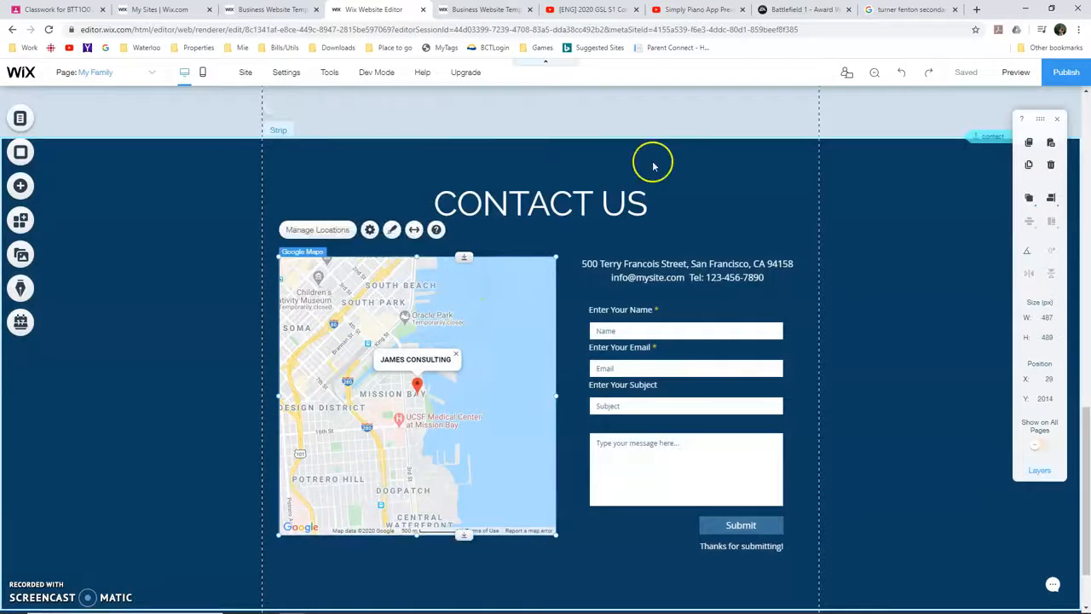
{"action": "left_click", "coordinate": [904, 9]}
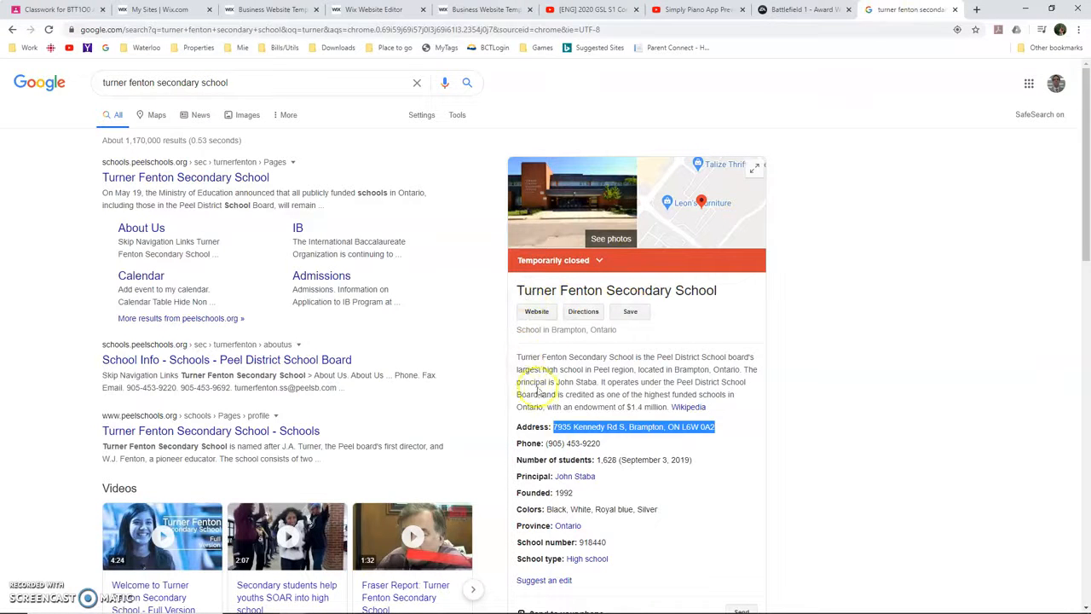
{"action": "left_click", "coordinate": [565, 440]}
{"action": "left_click_drag", "start_coordinate": [555, 426], "coordinate": [713, 431]}
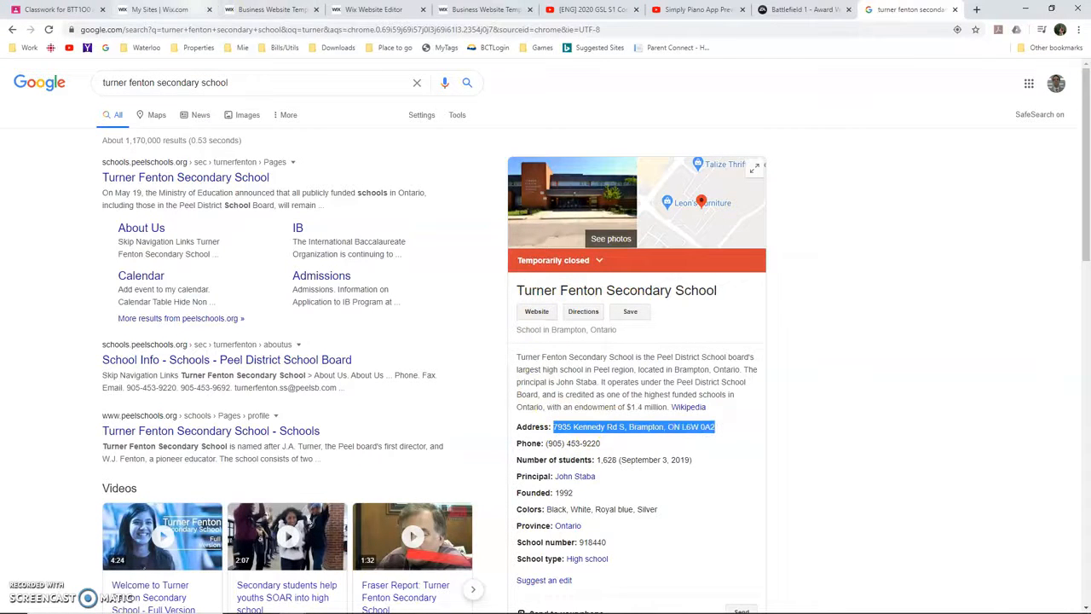
{"action": "left_click", "coordinate": [282, 10]}
{"action": "left_click", "coordinate": [399, 9]}
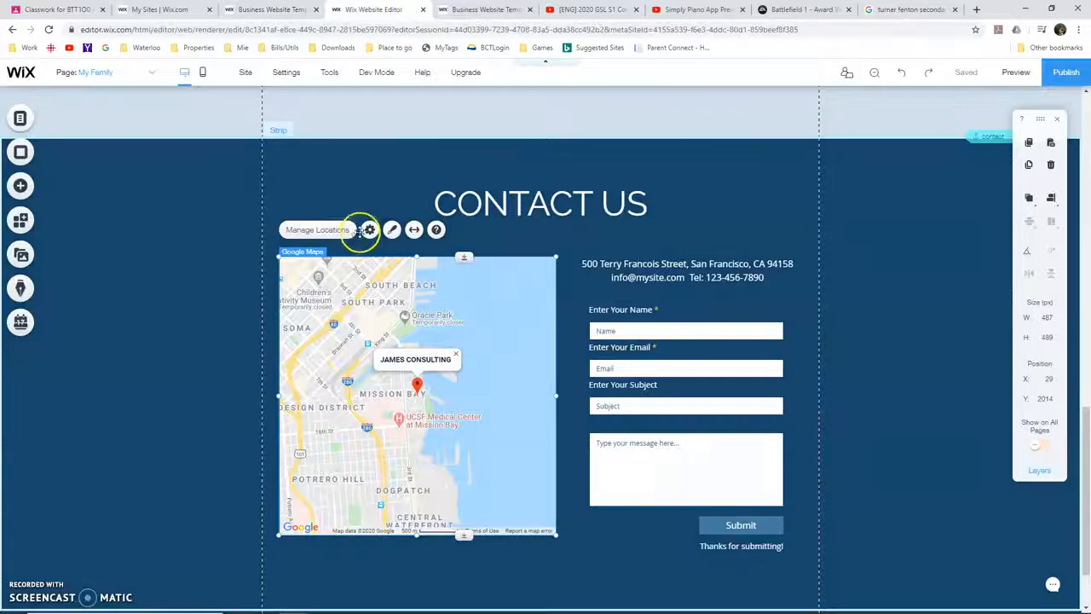
Set the Contact Us map's location to the copied school address
{"action": "left_click", "coordinate": [370, 230]}
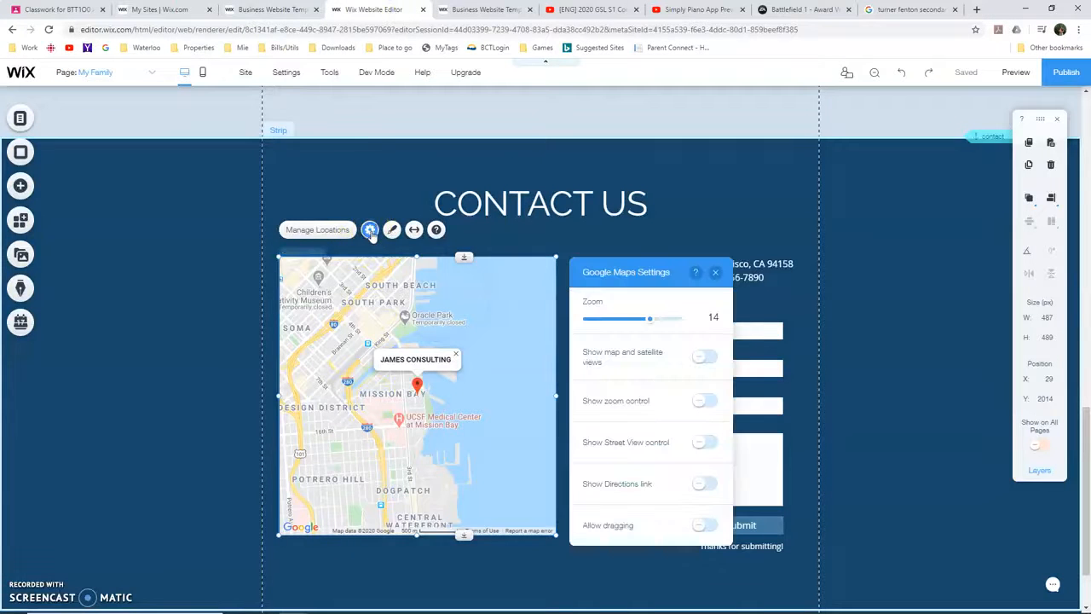
{"action": "left_click", "coordinate": [317, 230]}
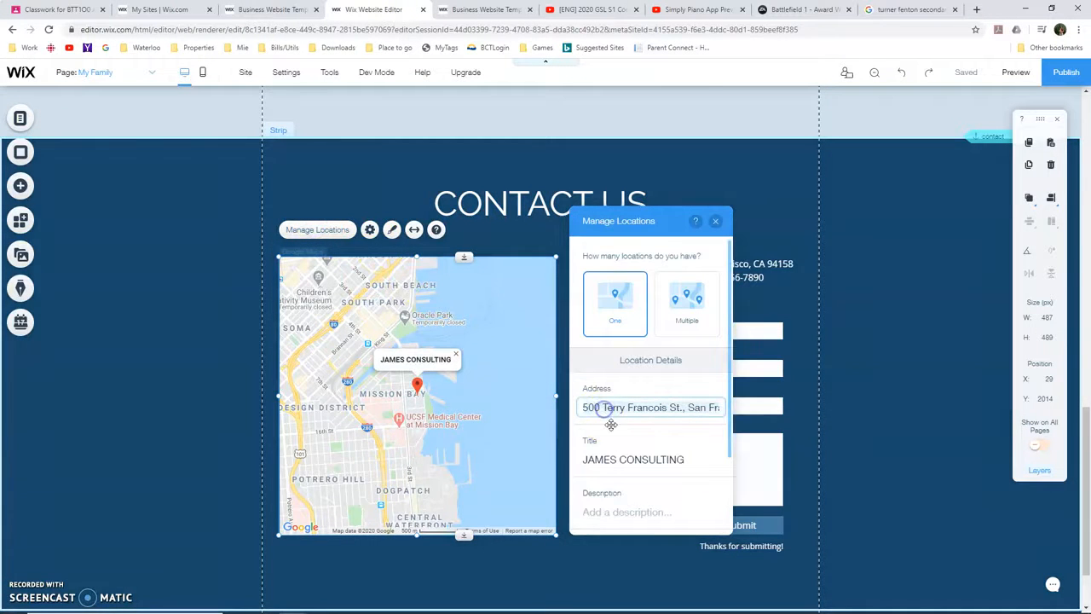
{"action": "type", "text": "7935 Kennedy Rd S, Brampton, ON L6W 0A2"}
{"action": "left_click", "coordinate": [476, 301]}
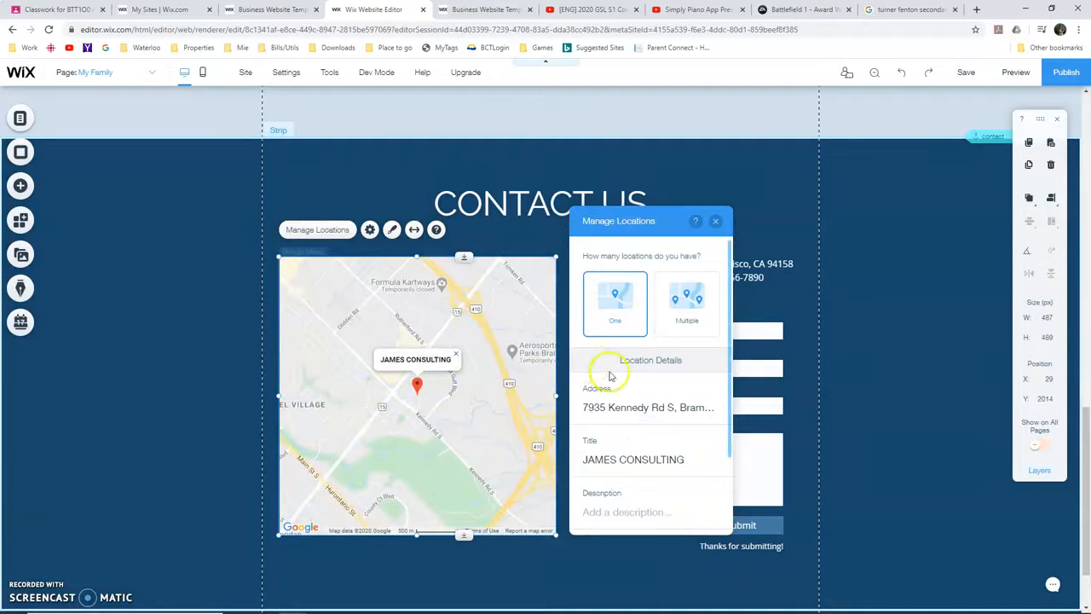
Change the map location's title to "TFSS" and close the location settings
{"action": "left_click", "coordinate": [635, 458]}
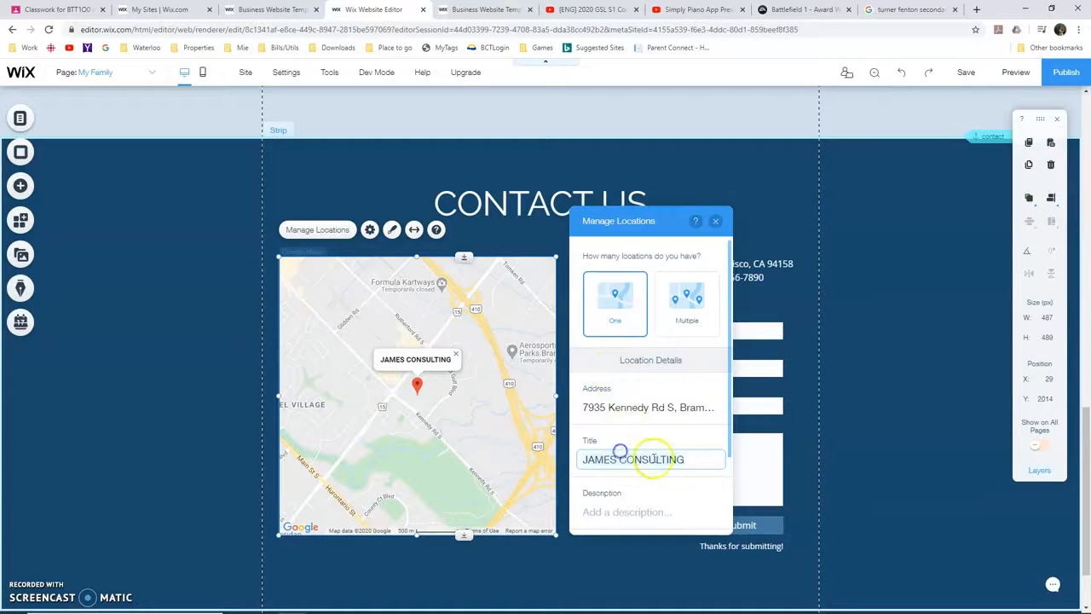
{"action": "key", "text": "ctrl+a"}
{"action": "type", "text": "T"}
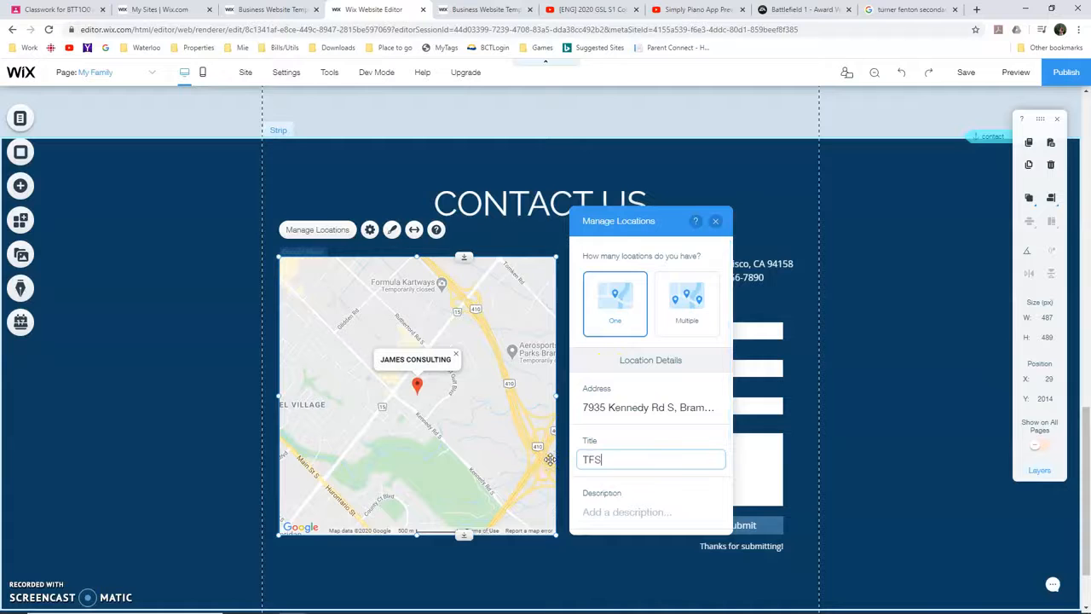
{"action": "type", "text": "FSS"}
{"action": "key", "text": "Return"}
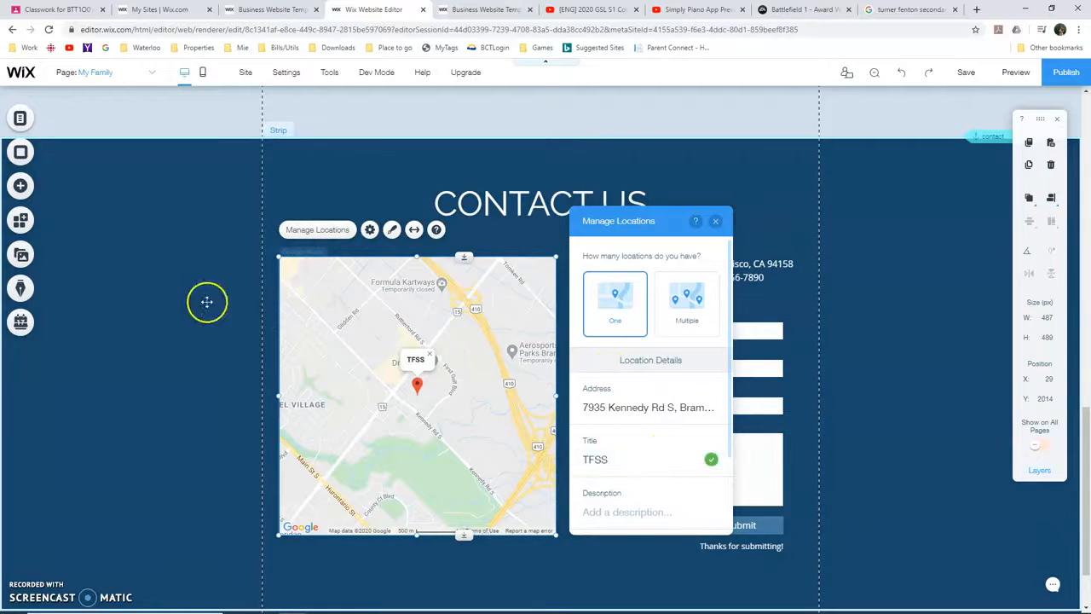
{"action": "left_click", "coordinate": [278, 307]}
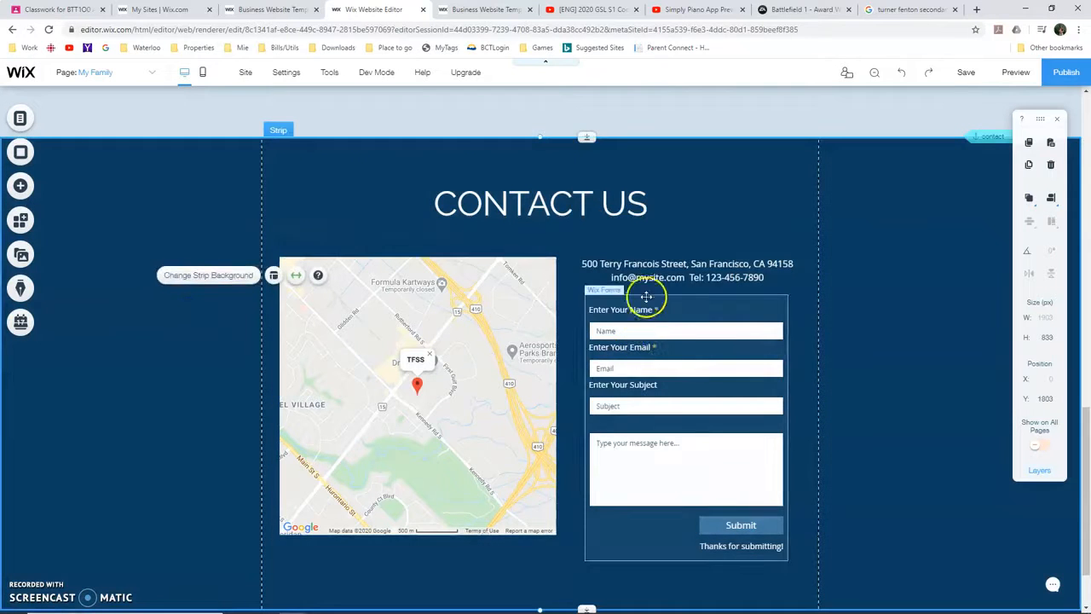
Replace the placeholder email in the text above the contact form with the site owner's email address
{"action": "left_click", "coordinate": [674, 278]}
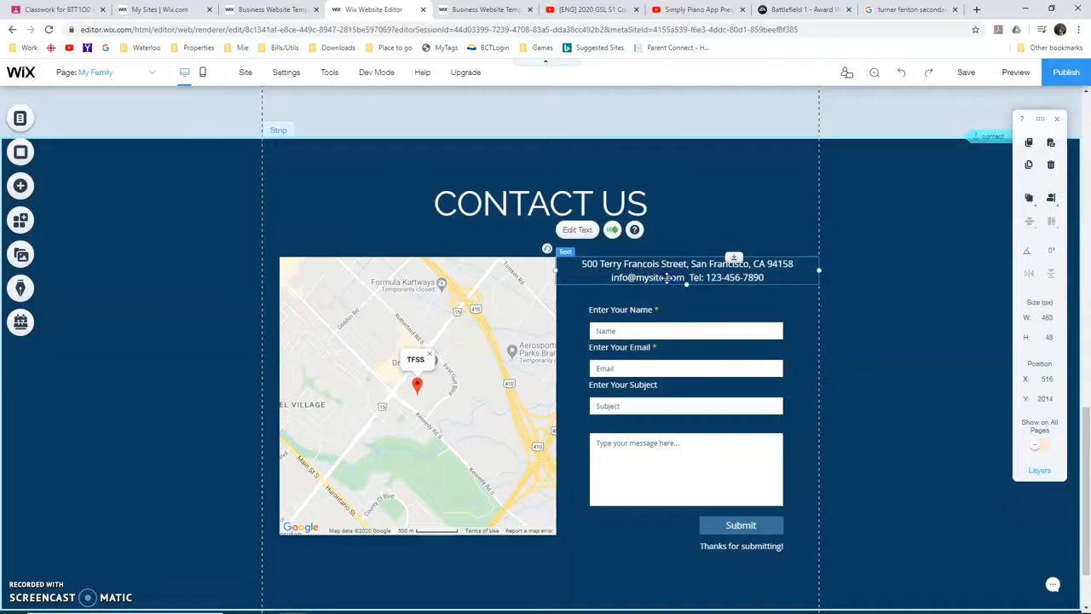
{"action": "double_click", "coordinate": [616, 277]}
{"action": "left_click", "coordinate": [628, 277]}
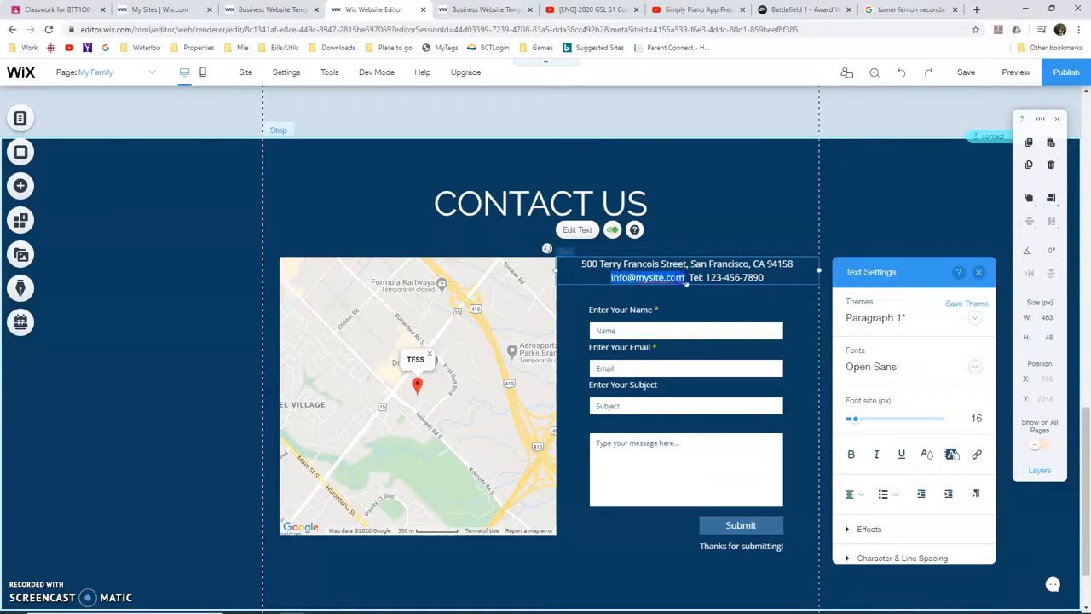
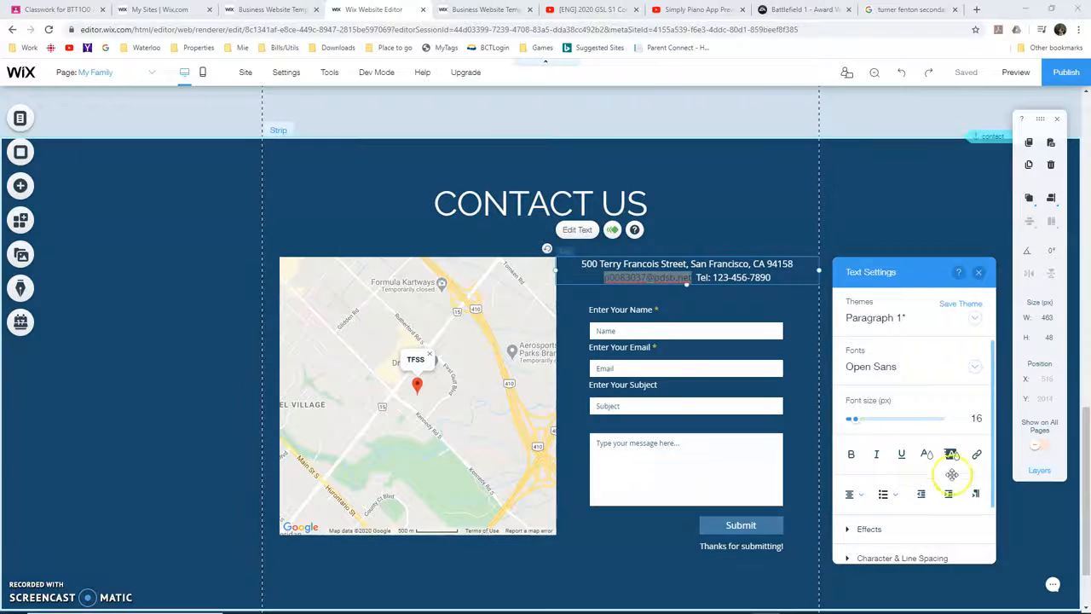
Link the email text above the contact form to the same email address, leaving the subject blank
{"action": "left_click", "coordinate": [977, 454]}
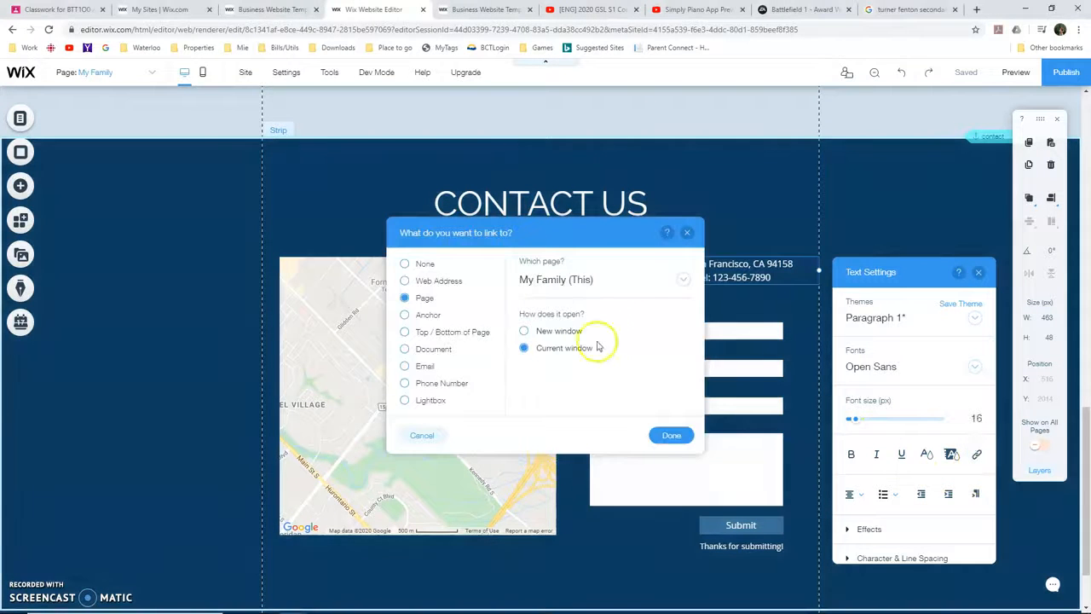
{"action": "left_click", "coordinate": [424, 367]}
{"action": "left_click", "coordinate": [569, 277]}
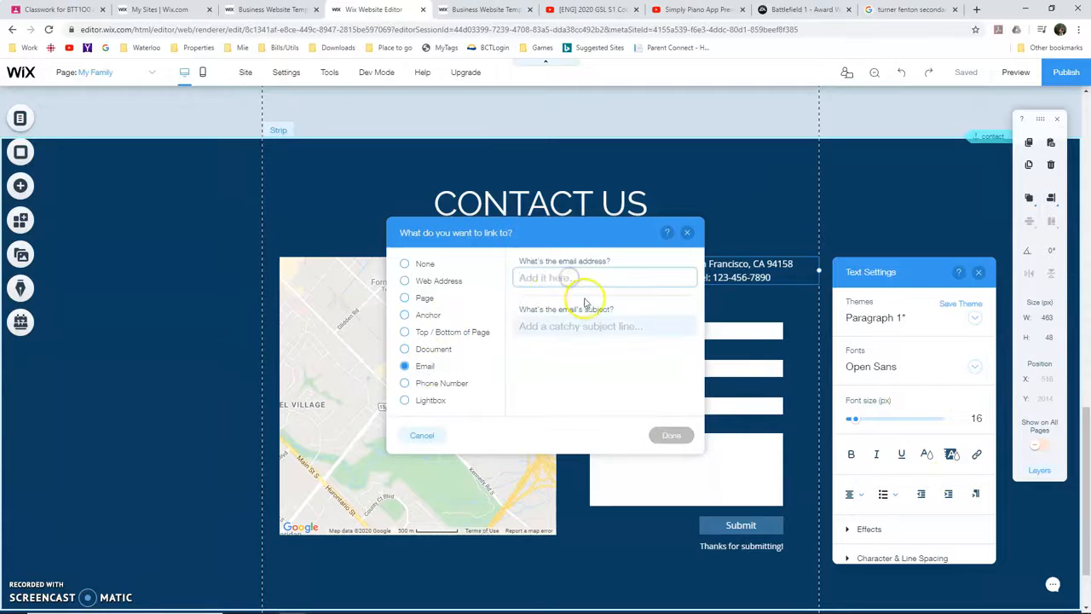
{"action": "key", "text": "ctrl+v"}
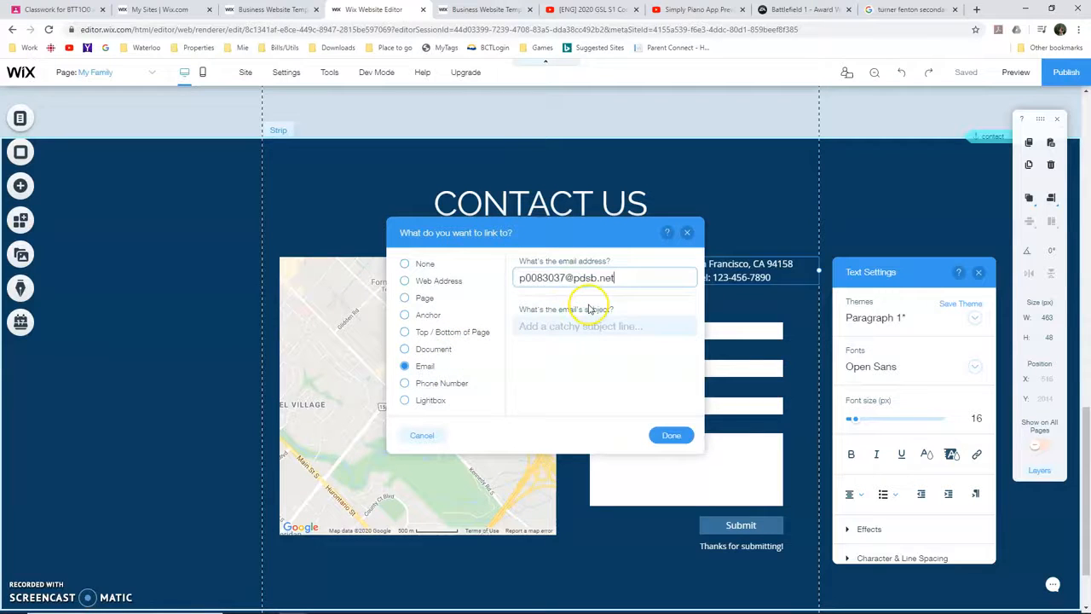
{"action": "left_click", "coordinate": [672, 438]}
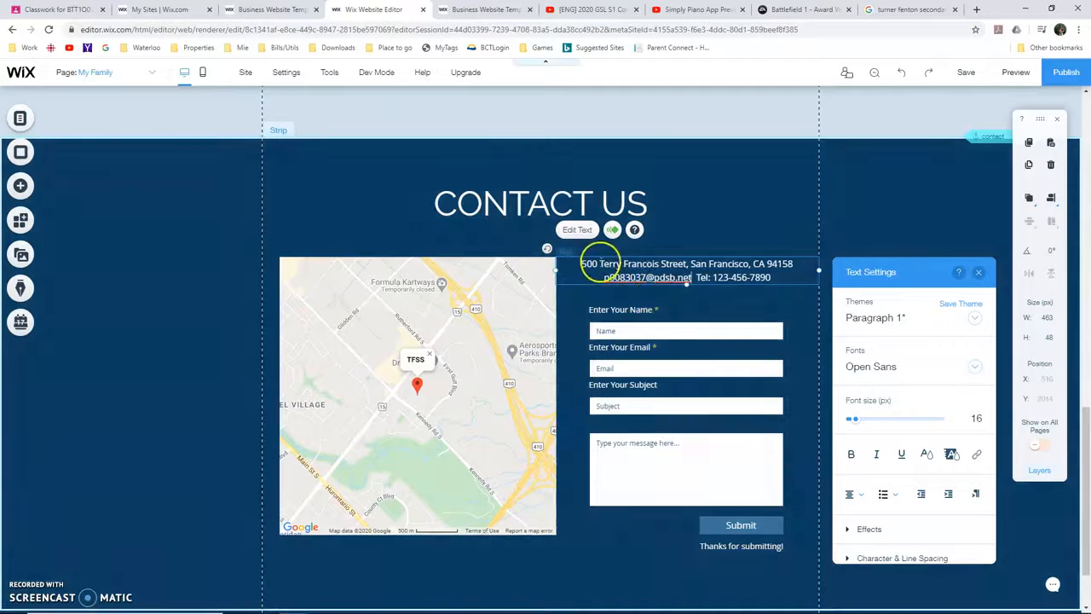
Replace the placeholder street address above the contact form with the school's address copied from the Google results
{"action": "left_click", "coordinate": [910, 9]}
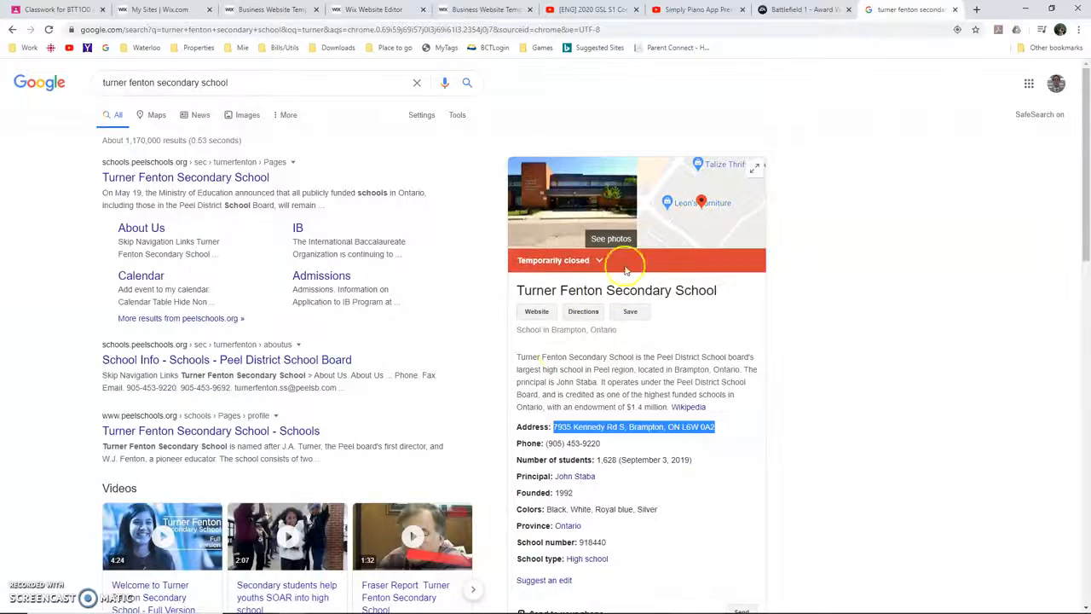
{"action": "left_click", "coordinate": [558, 423]}
{"action": "left_click_drag", "start_coordinate": [554, 428], "coordinate": [718, 430]}
{"action": "key", "text": "ctrl+c"}
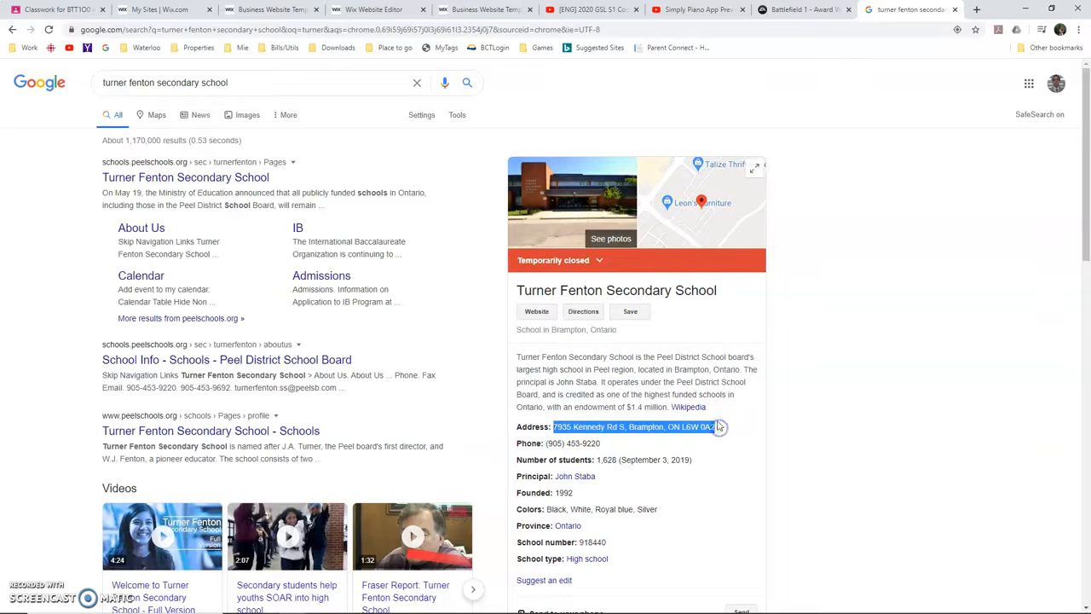
{"action": "left_click", "coordinate": [373, 9]}
{"action": "double_click", "coordinate": [599, 264]}
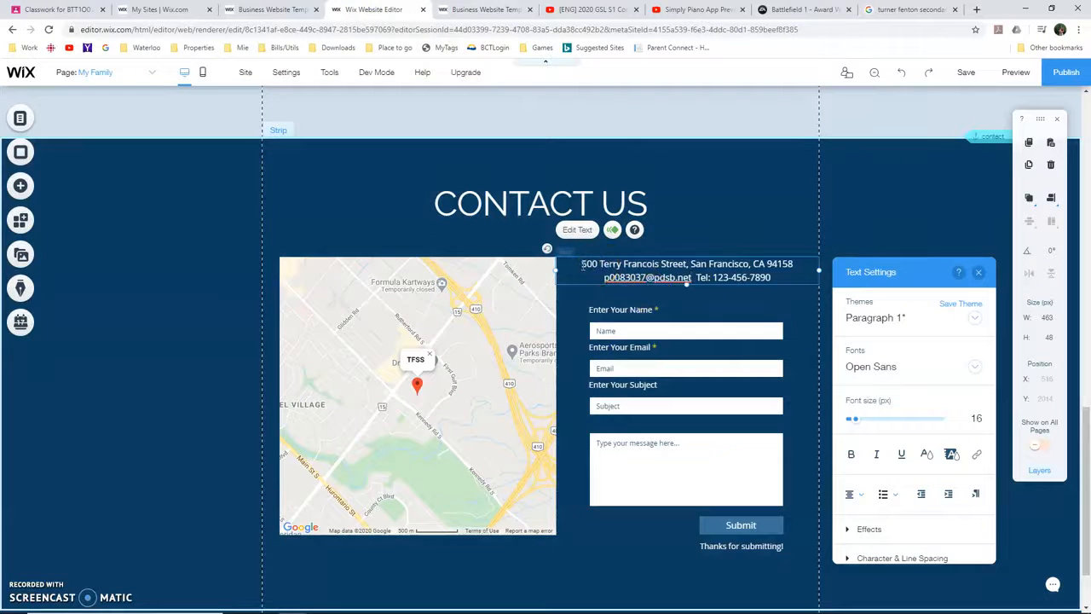
{"action": "left_click_drag", "start_coordinate": [582, 266], "coordinate": [718, 271]}
{"action": "key", "text": "ctrl+v"}
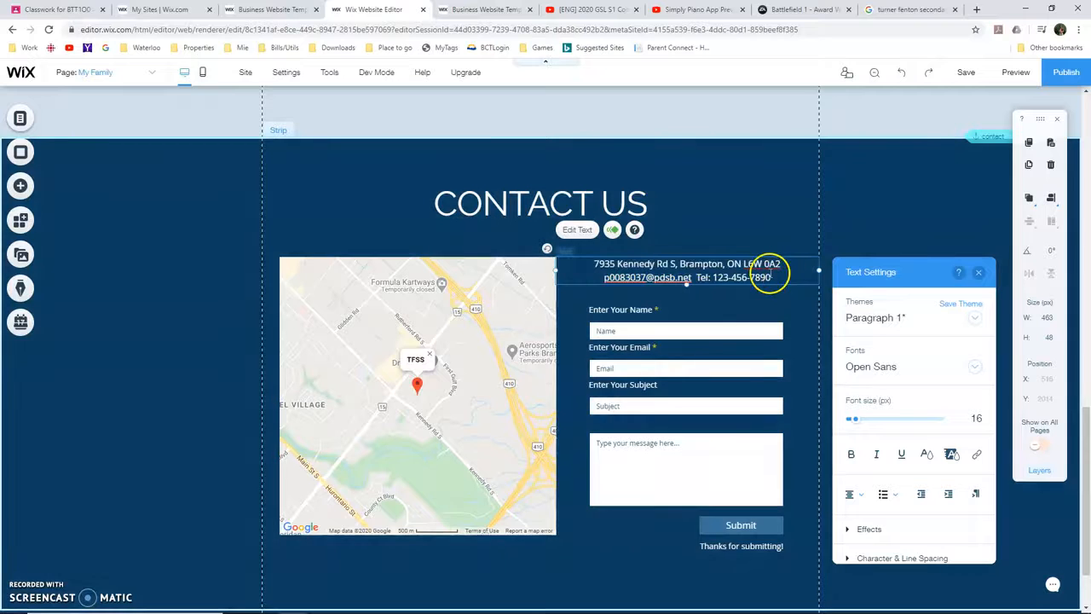
{"action": "left_click", "coordinate": [773, 269]}
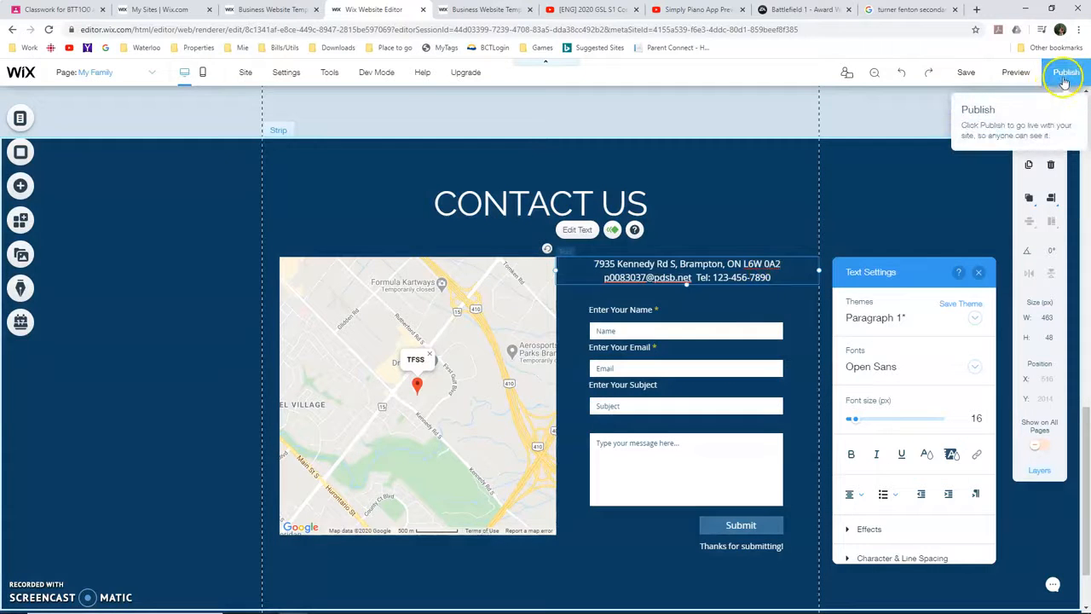
Publish the website and open the live site
{"action": "left_click", "coordinate": [1063, 77]}
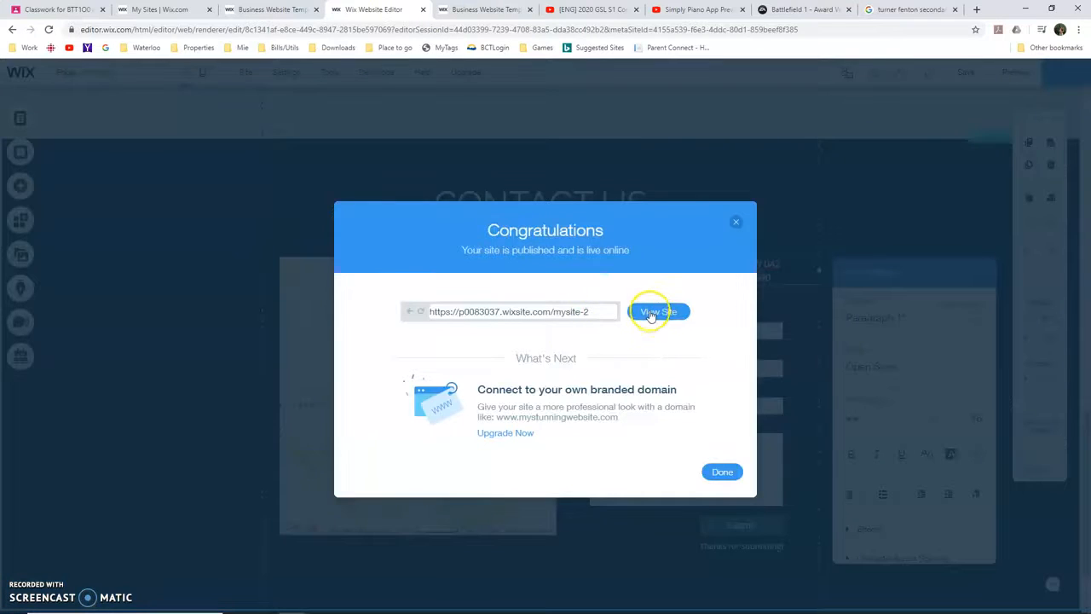
{"action": "left_click", "coordinate": [648, 313]}
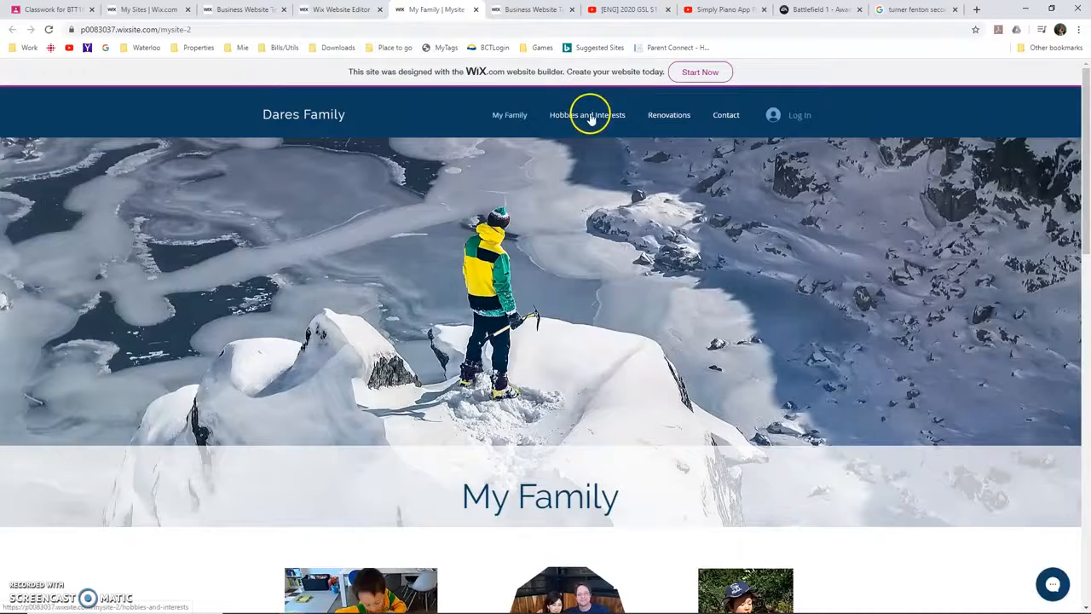
Check the Hobbies and Interests page and the Contact section on the published site
{"action": "left_click", "coordinate": [591, 120]}
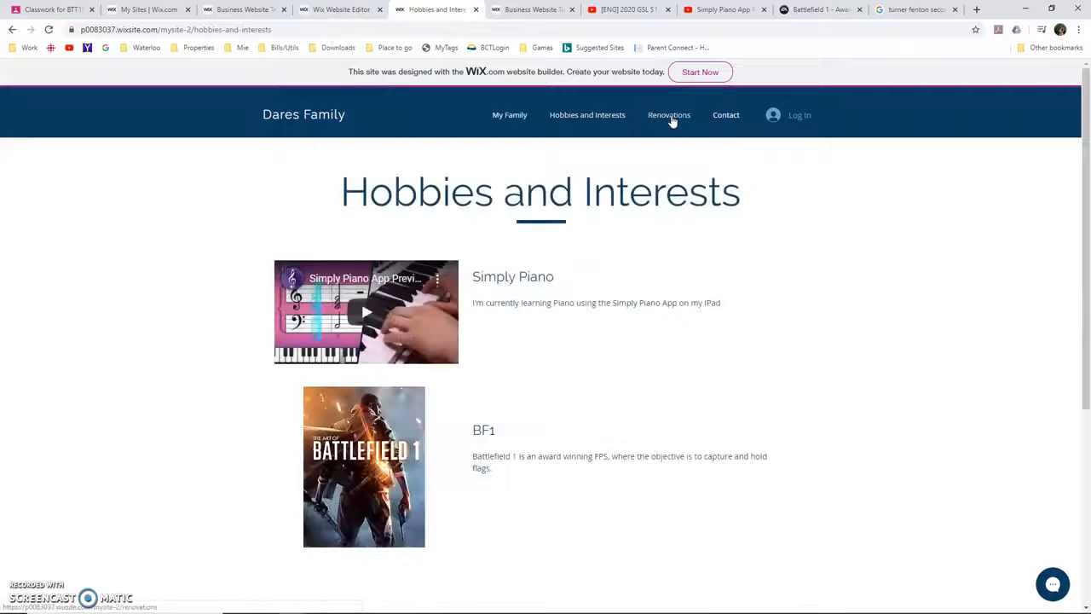
{"action": "left_click", "coordinate": [727, 118]}
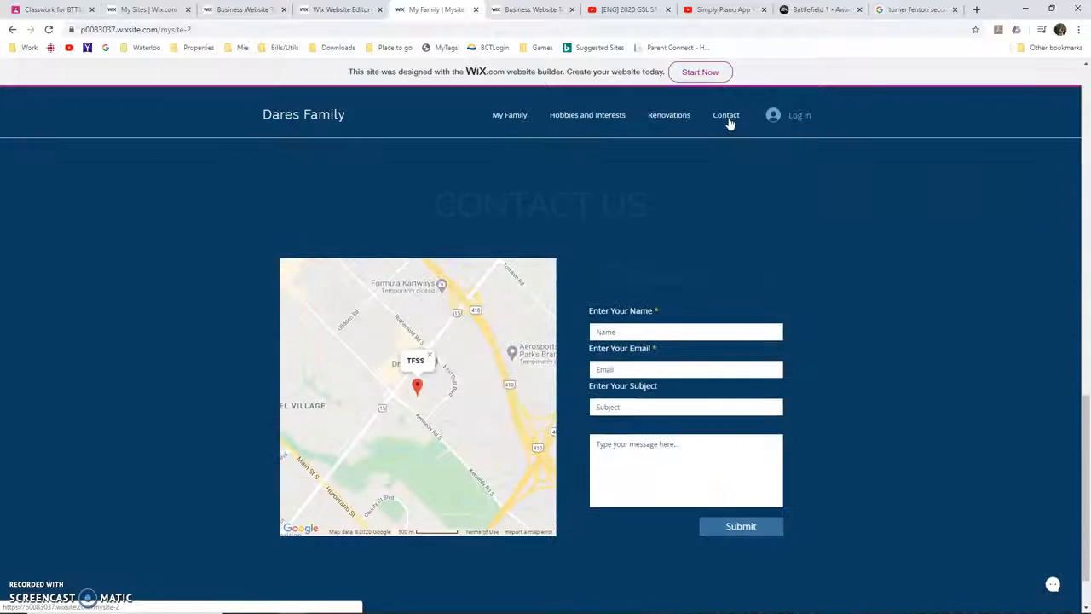
{"action": "left_click", "coordinate": [340, 9]}
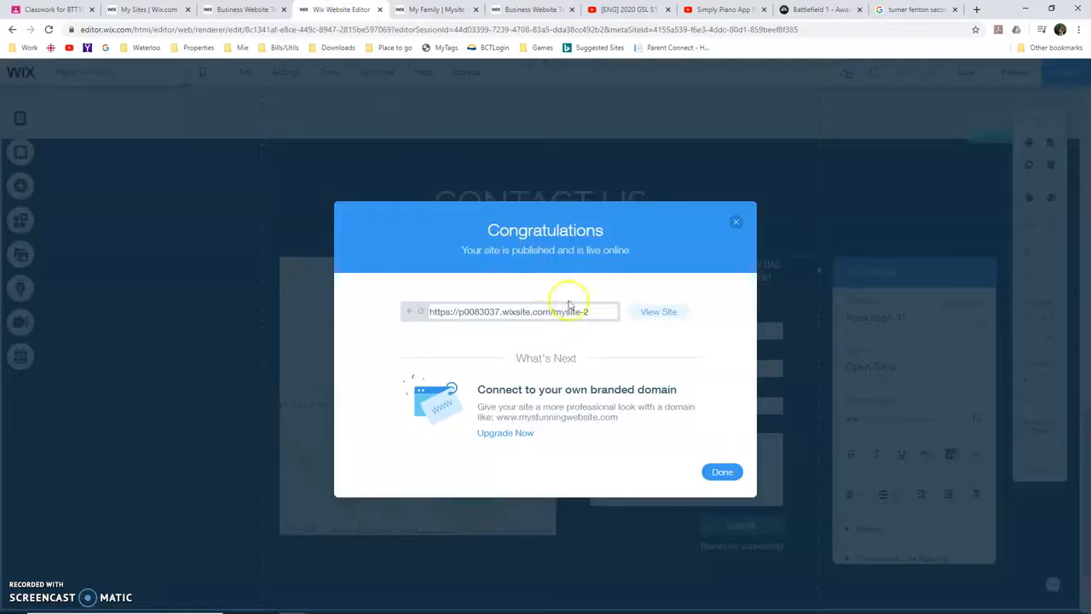
{"action": "left_click", "coordinate": [654, 312]}
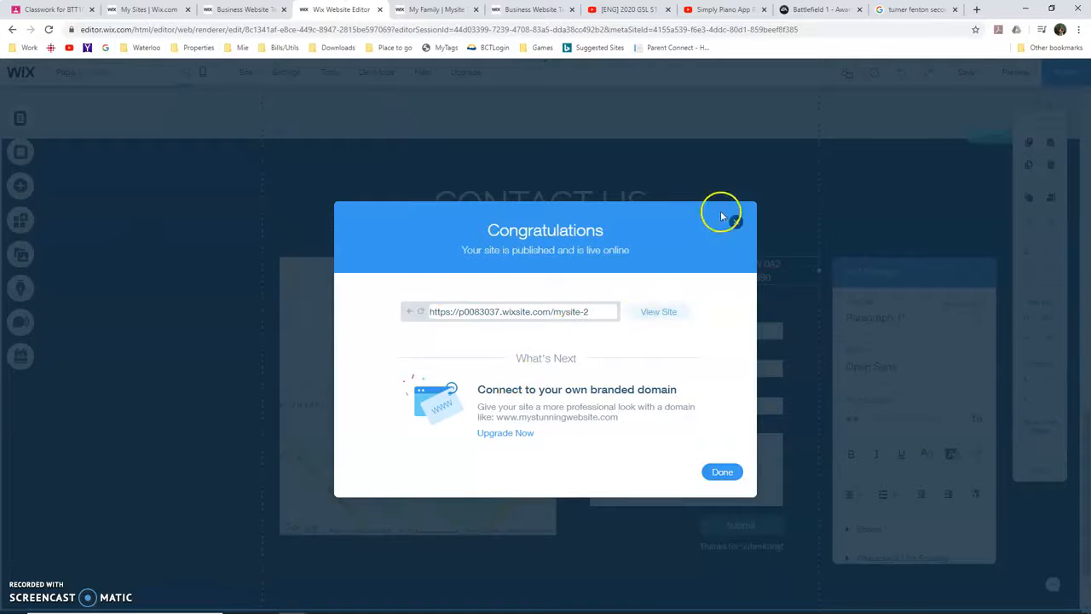
{"action": "left_click", "coordinate": [427, 10]}
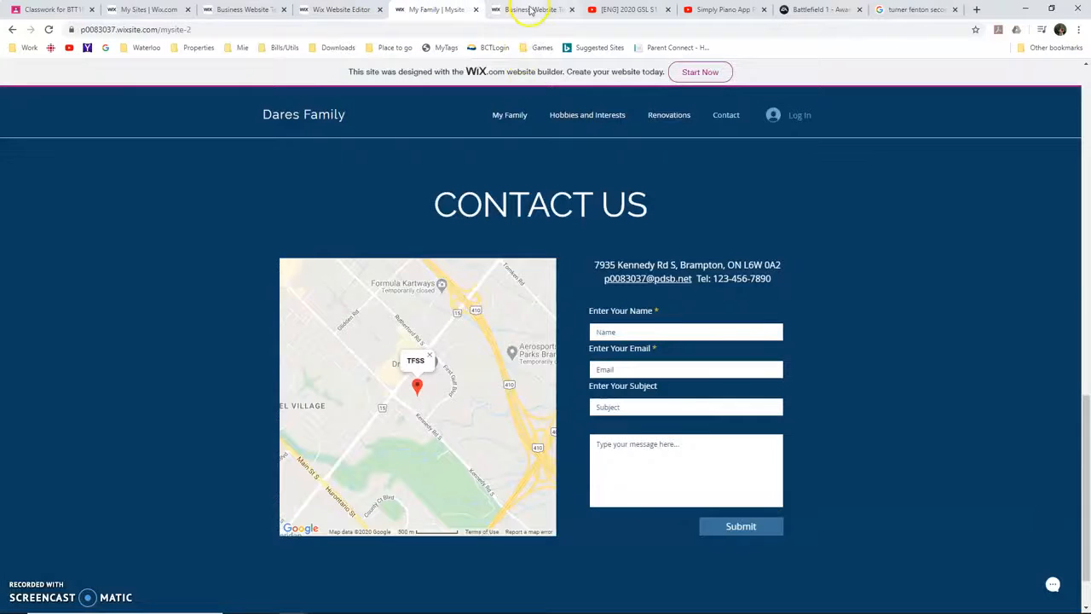